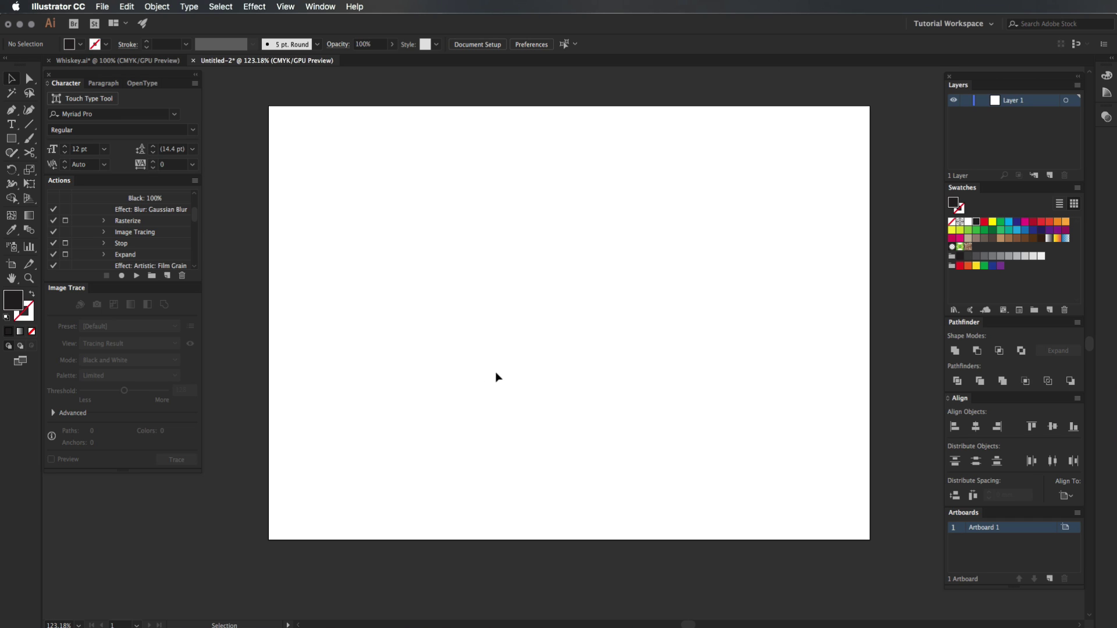
pyautogui.moveTo(381, 345); pyautogui.dragTo(400, 357)
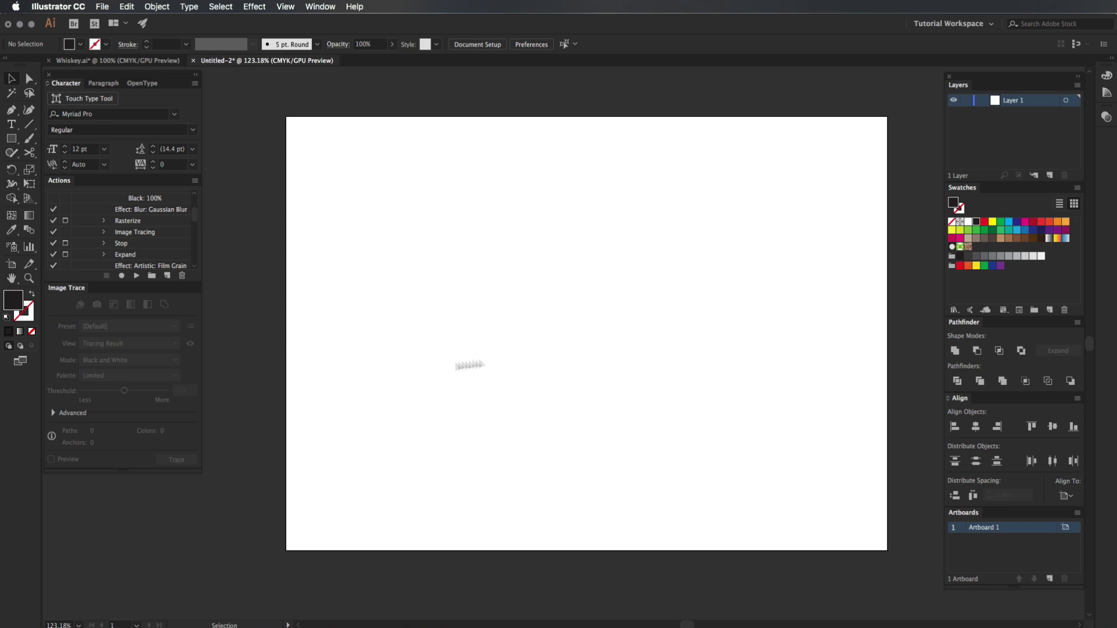
pyautogui.moveTo(515, 346); pyautogui.dragTo(562, 387)
pyautogui.scroll(-1, 549, 371)
pyautogui.press('h')
pyautogui.press('z')
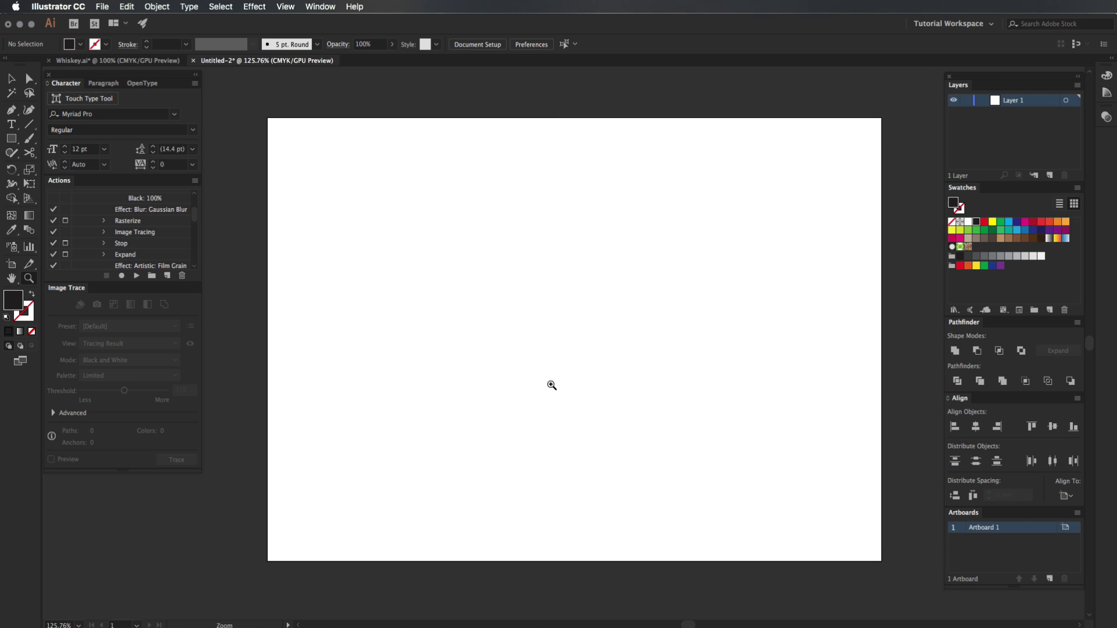
pyautogui.hscroll(3, 543, 401)
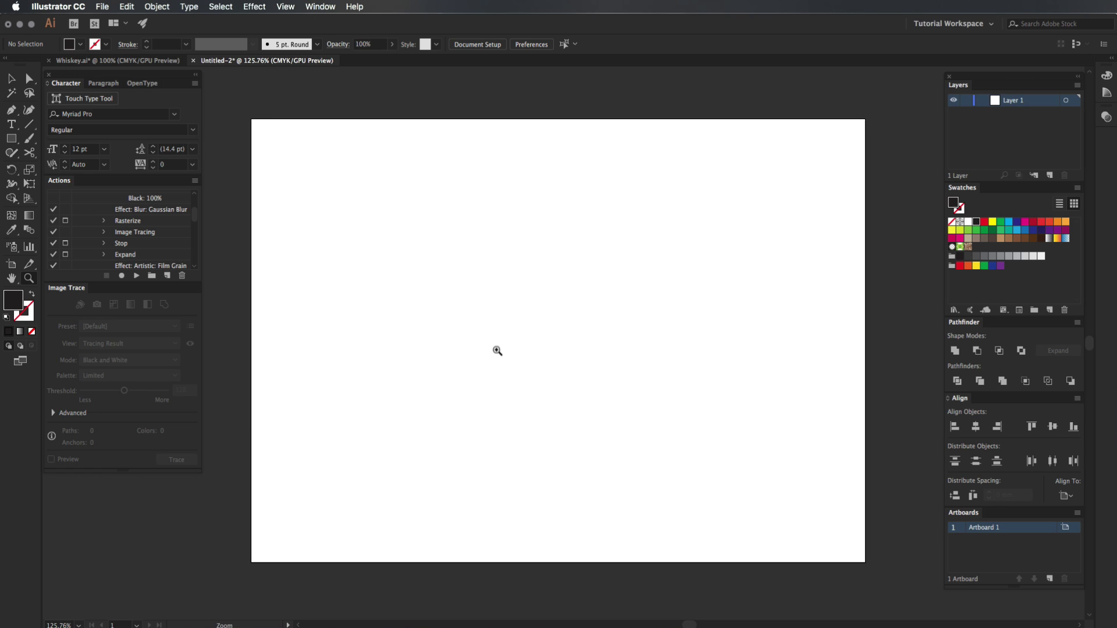
# Add the designer's full name as point text mid-artboard and scale it up to about 58 pt.
pyautogui.press('t')
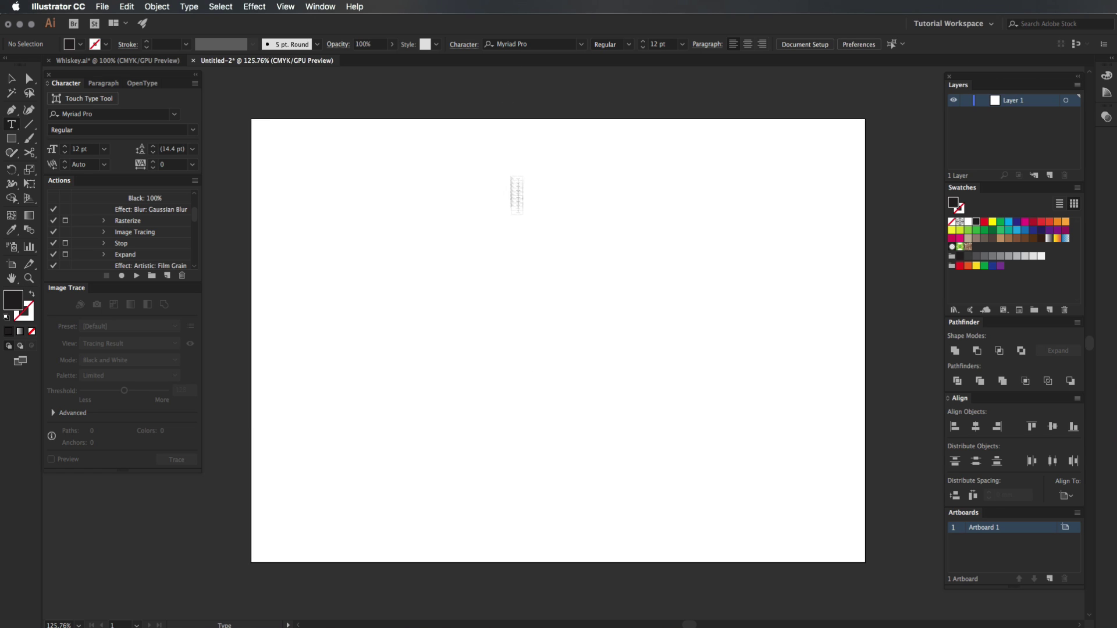
pyautogui.click(472, 346)
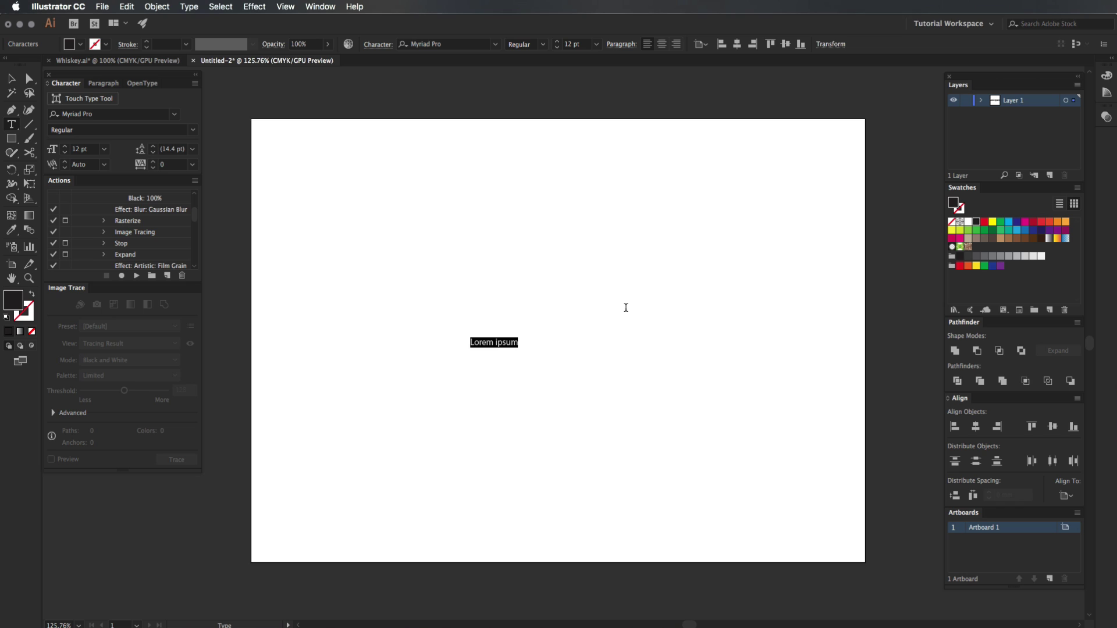
pyautogui.write('Will')
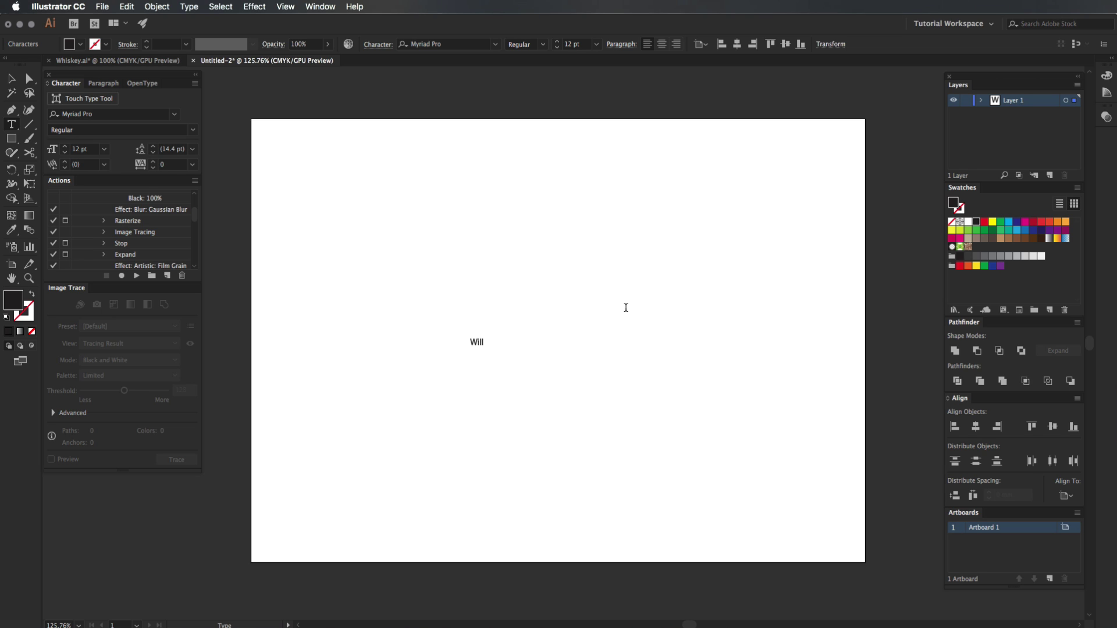
pyautogui.write(' Paterson')
pyautogui.press('Escape')
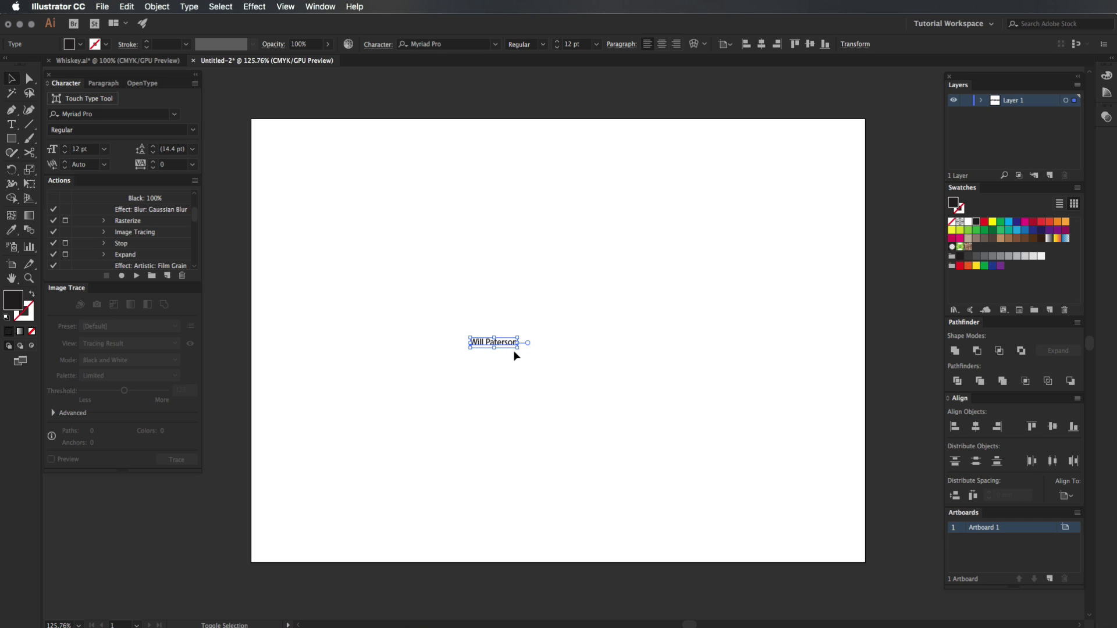
pyautogui.moveTo(517, 348); pyautogui.dragTo(697, 417)
pyautogui.moveTo(697, 377); pyautogui.dragTo(670, 360)
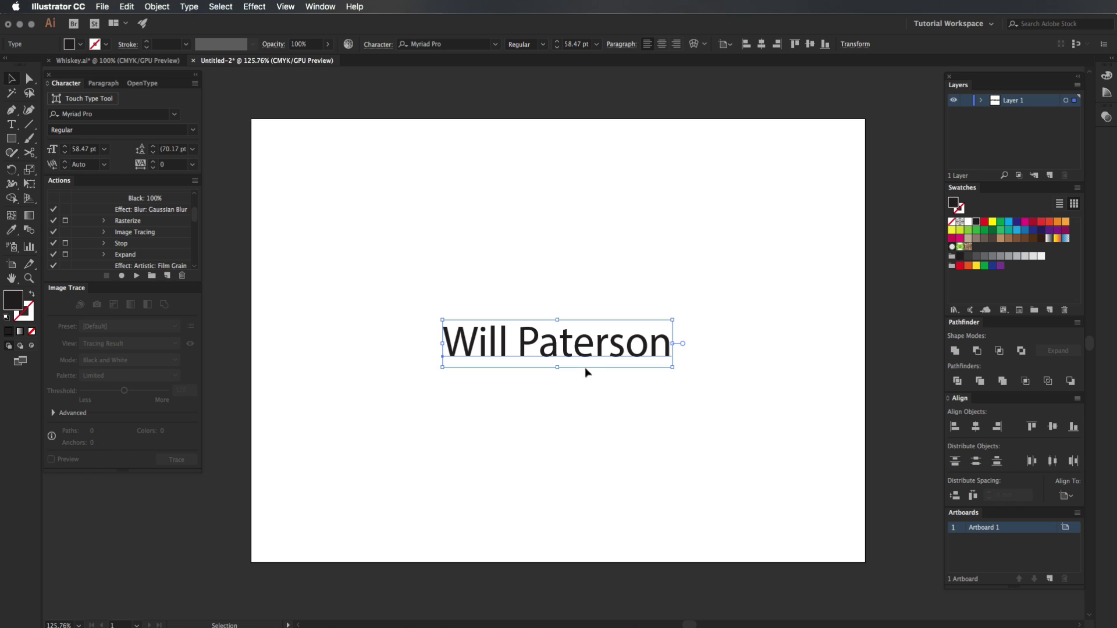
# Change the name text's font to the Prada script.
pyautogui.click(480, 46)
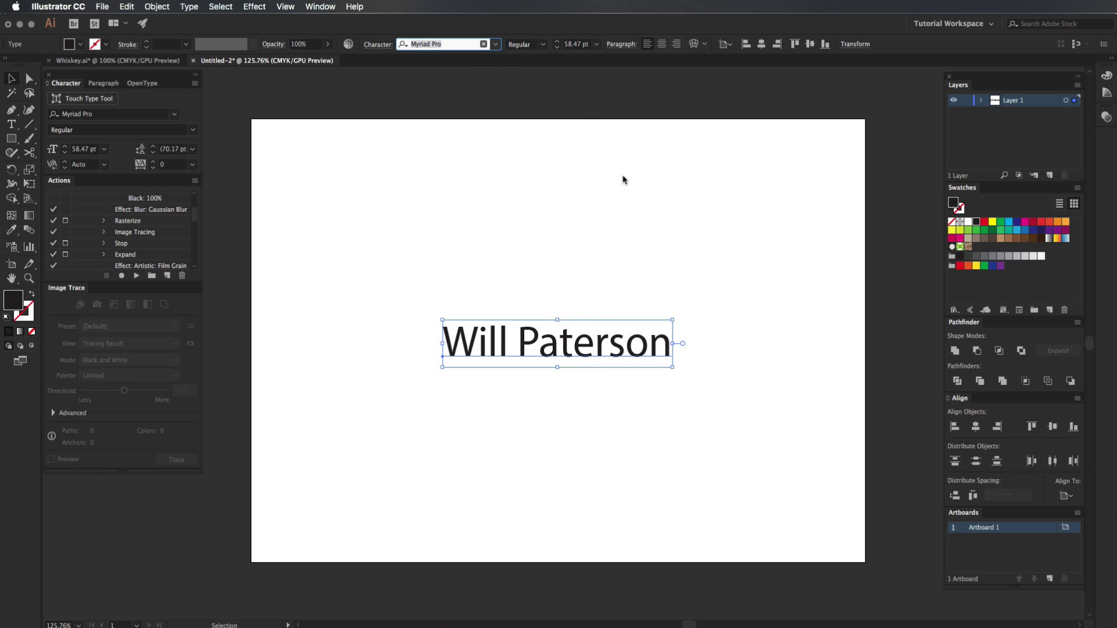
pyautogui.hotkey('alt', 'Down')
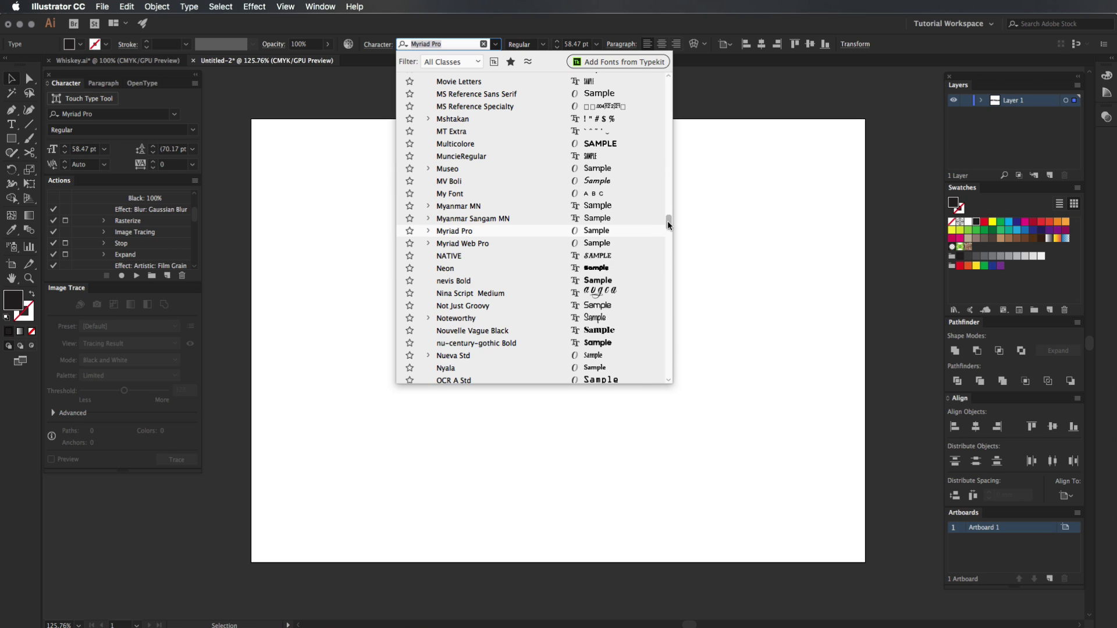
pyautogui.moveTo(668, 222); pyautogui.dragTo(663, 231)
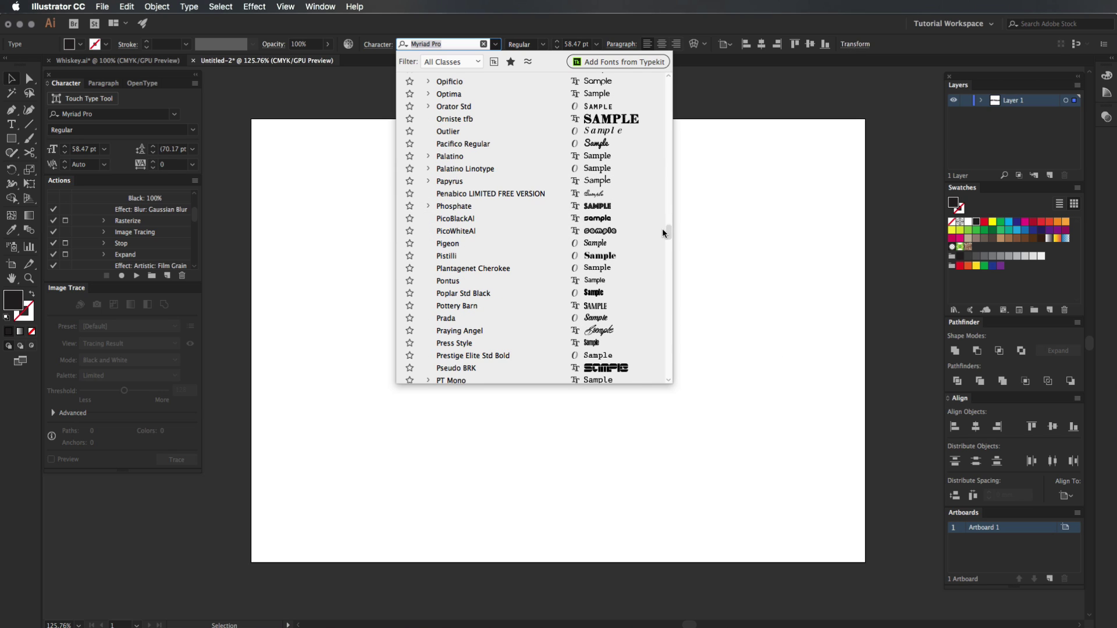
pyautogui.click(618, 322)
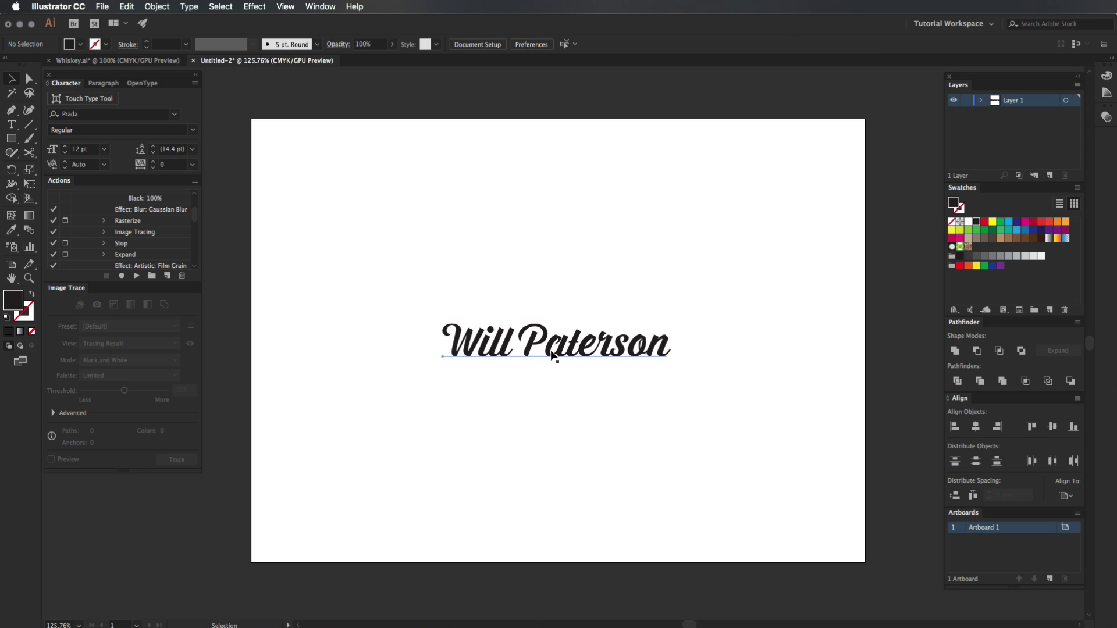
# Preview further fonts on the name text and apply Southern Aire Personal Use Only.
pyautogui.moveTo(482, 377); pyautogui.dragTo(612, 387)
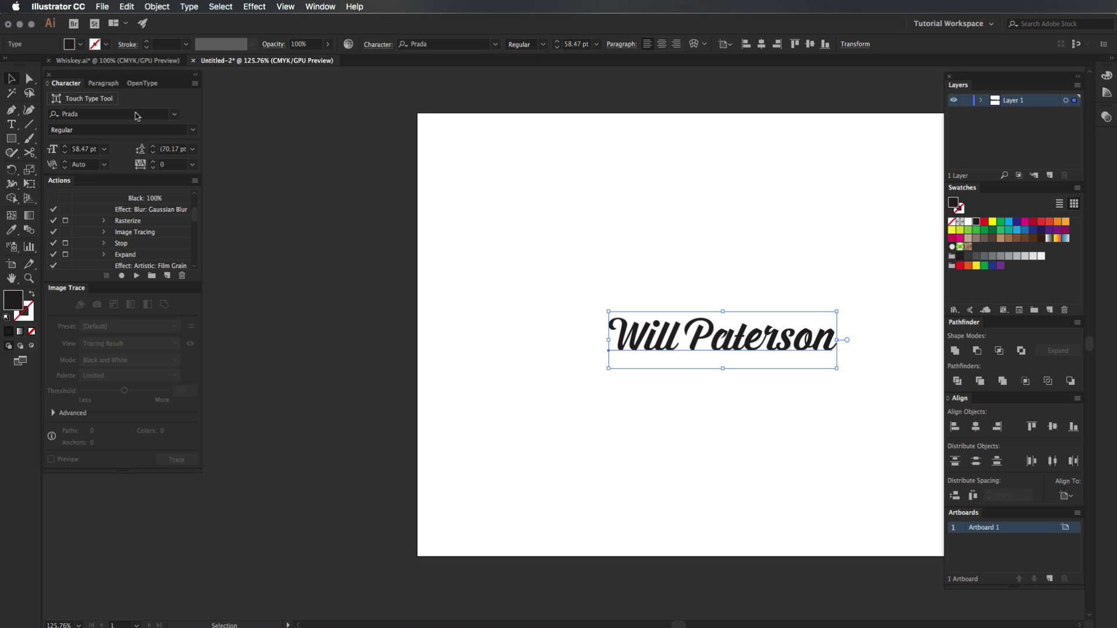
pyautogui.click(176, 114)
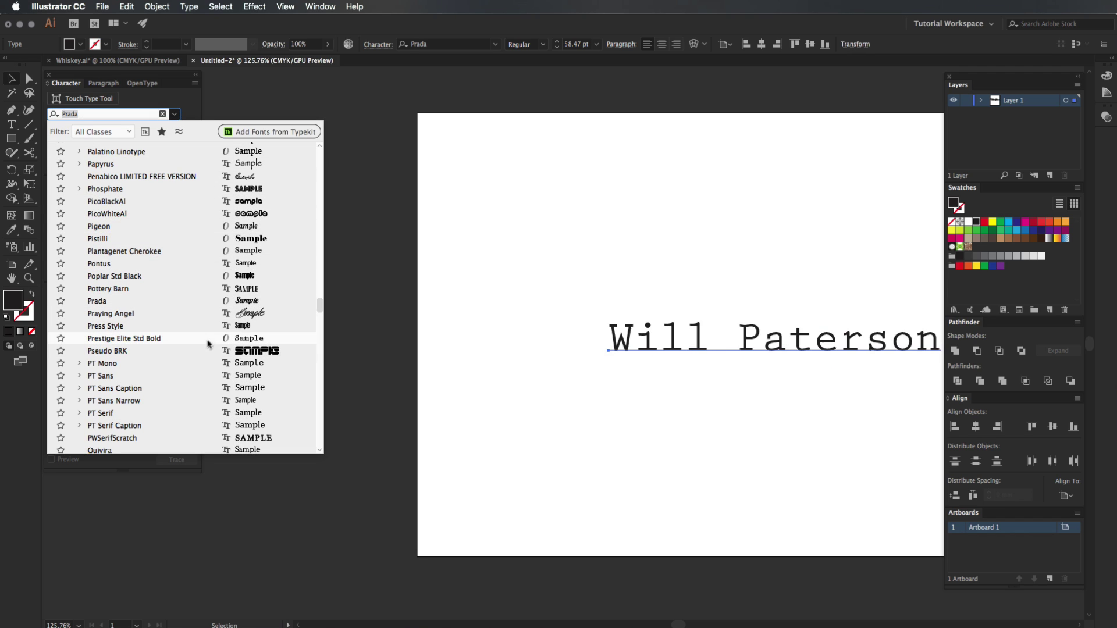
pyautogui.moveTo(320, 303); pyautogui.dragTo(322, 319)
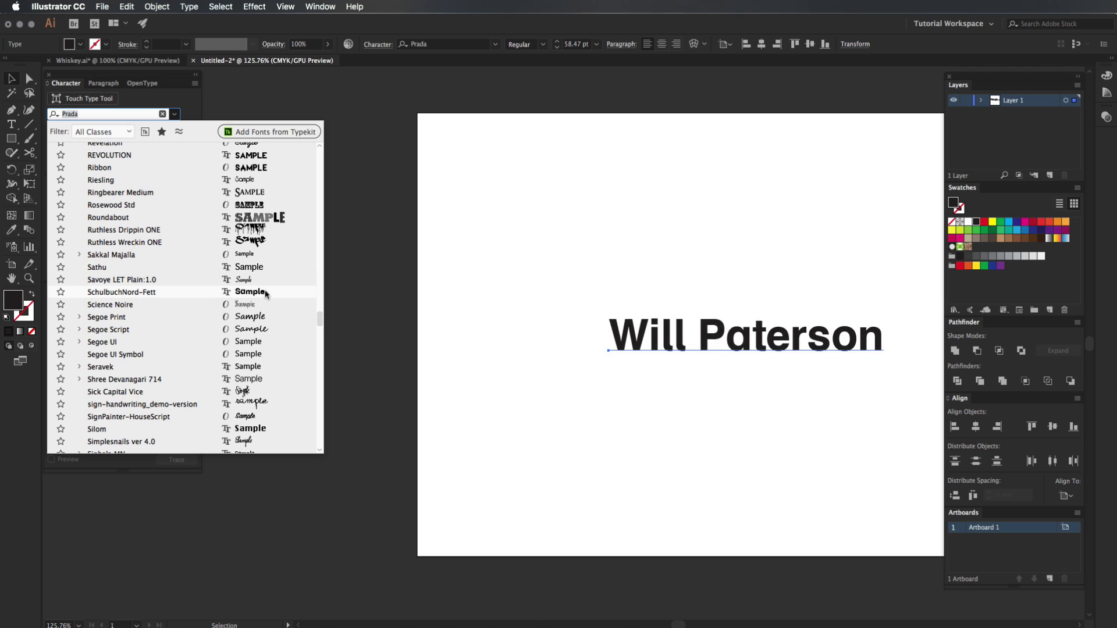
pyautogui.moveTo(320, 319); pyautogui.dragTo(319, 328)
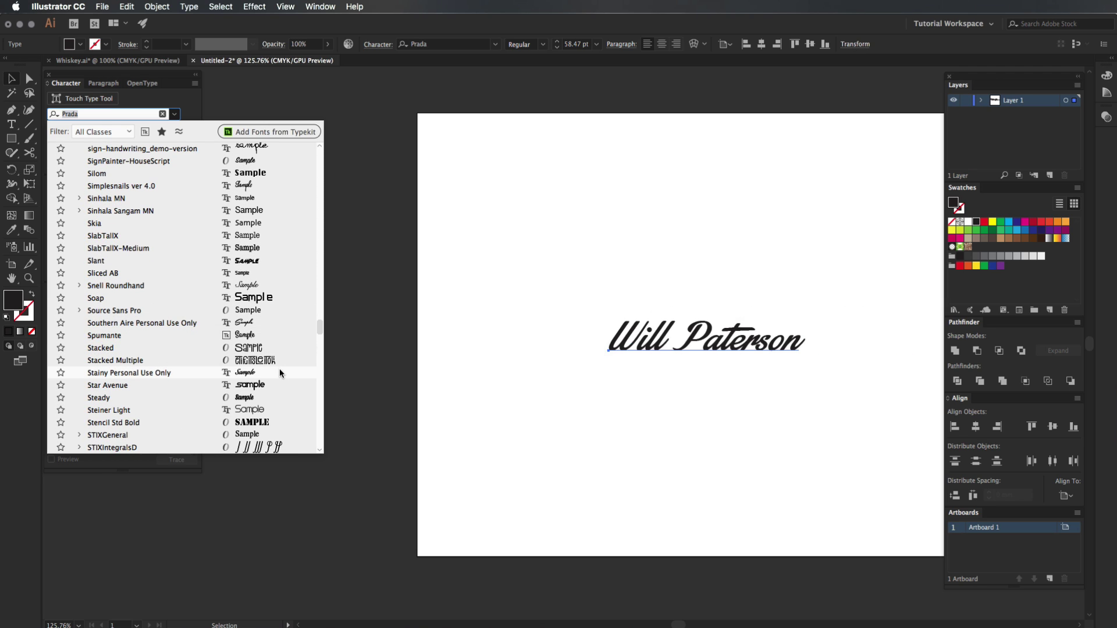
pyautogui.click(274, 322)
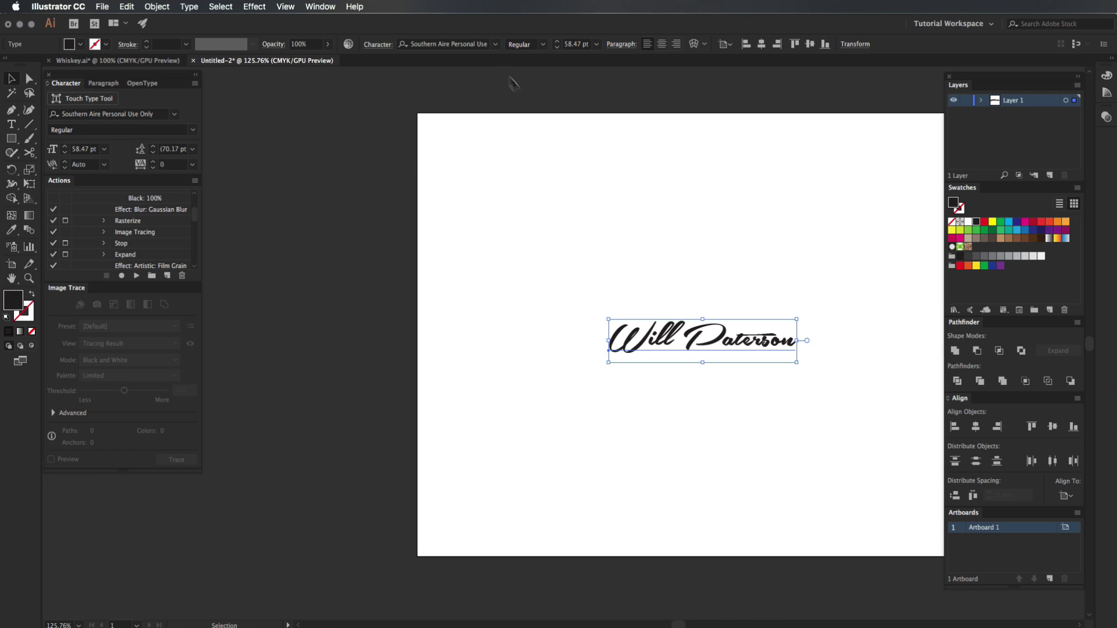
# Enlarge the name text to about 67 pt and reposition it at the centre of the artboard.
pyautogui.press('space')
pyautogui.moveTo(580, 329); pyautogui.dragTo(471, 340)
pyautogui.moveTo(568, 406); pyautogui.dragTo(515, 403)
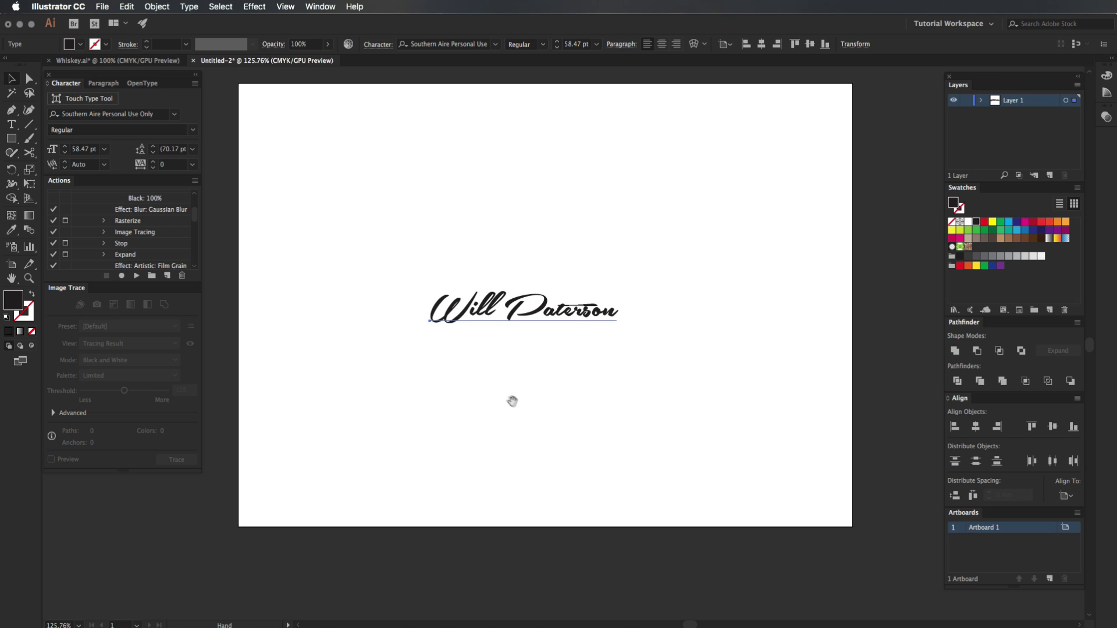
pyautogui.click(573, 232)
pyautogui.moveTo(568, 247); pyautogui.dragTo(458, 399)
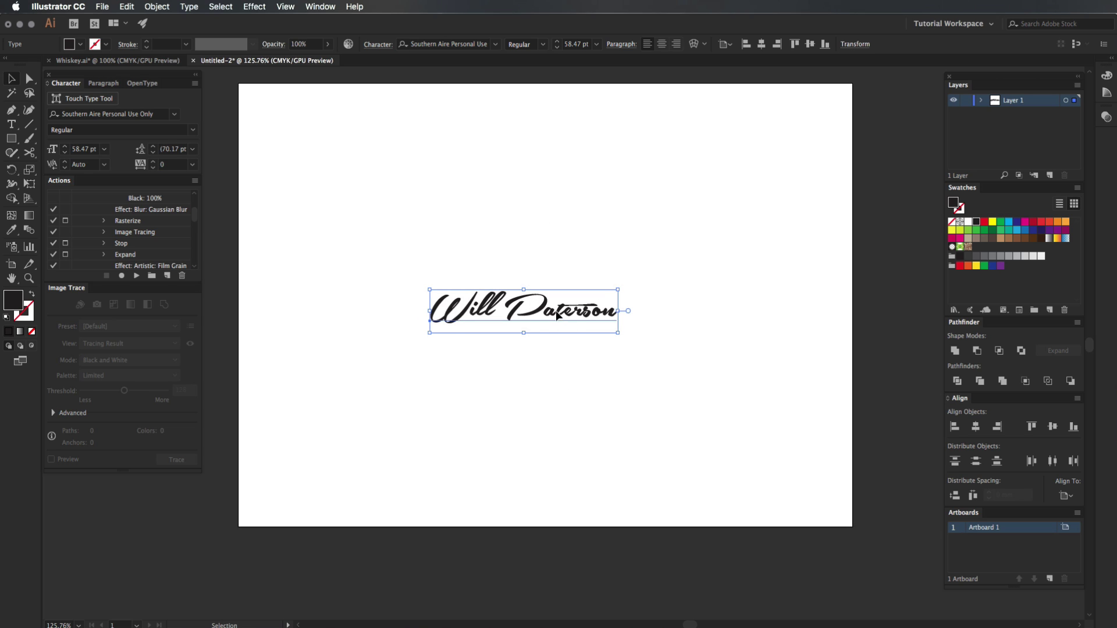
pyautogui.moveTo(557, 316); pyautogui.dragTo(579, 328)
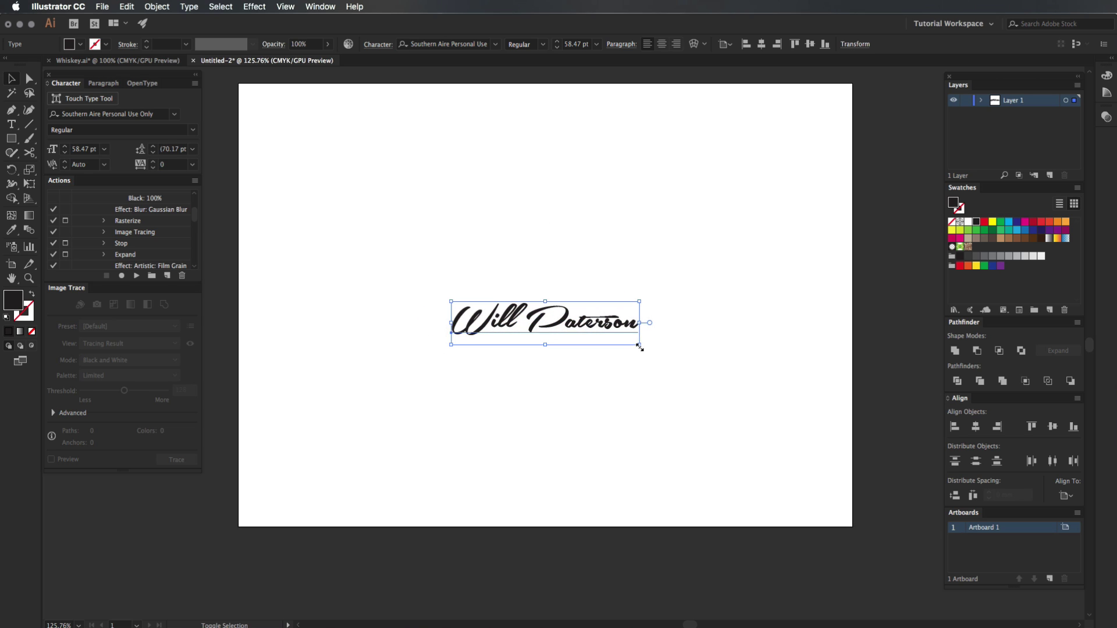
pyautogui.moveTo(639, 348); pyautogui.dragTo(650, 390)
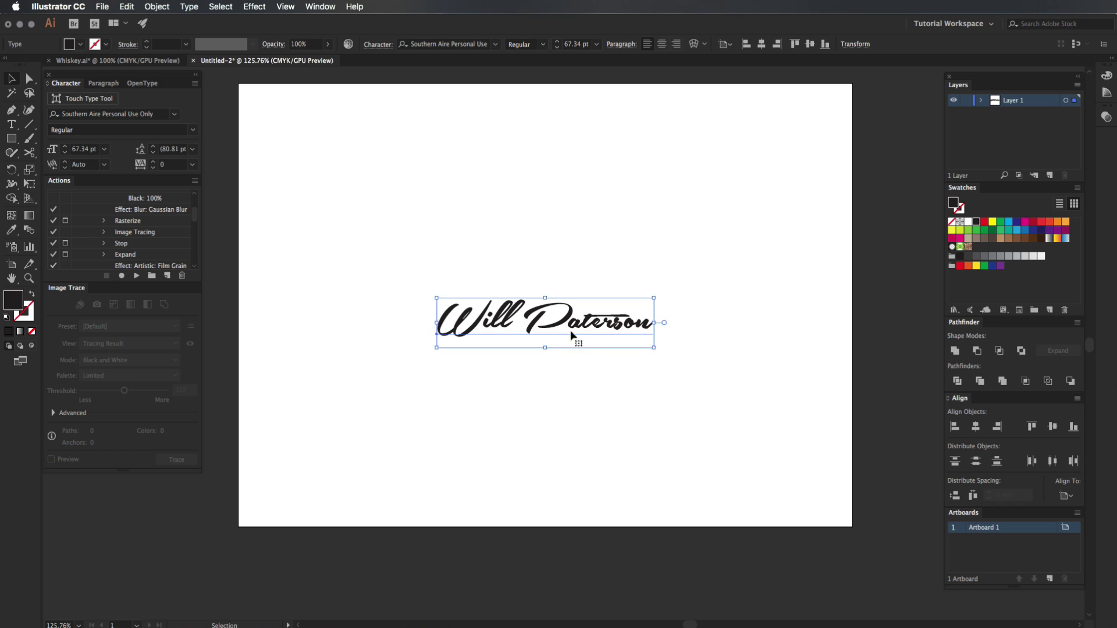
pyautogui.moveTo(654, 347); pyautogui.dragTo(673, 337)
pyautogui.click(696, 394)
pyautogui.press('super+z')
pyautogui.press('super+z')
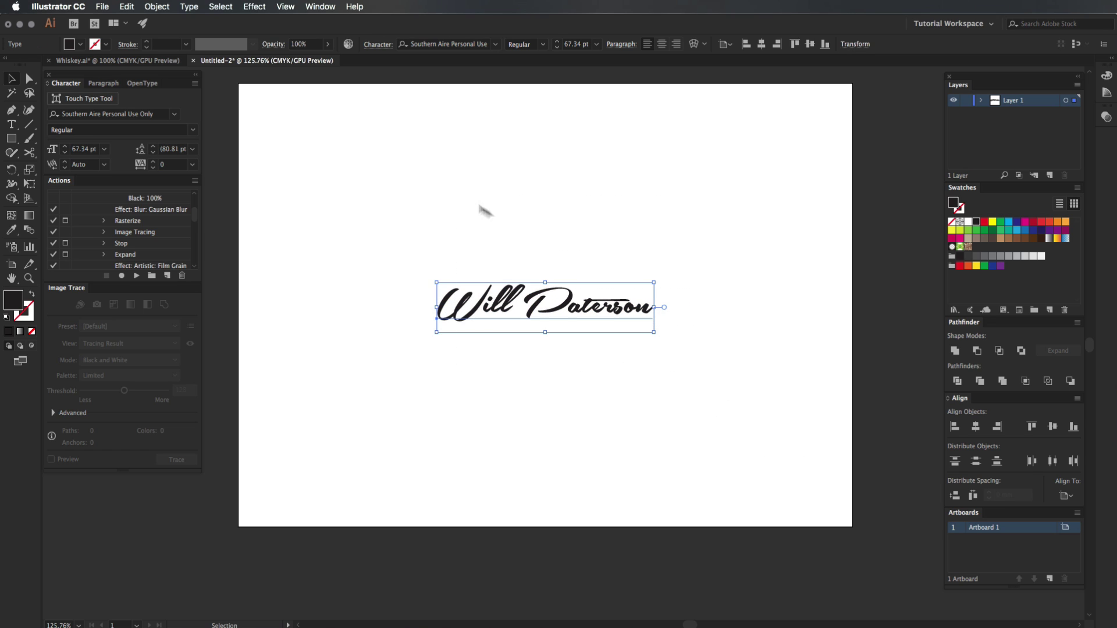
# Insert the test letters "vadgdfv" inside the name text, then undo the insertion.
pyautogui.scroll(3, 511, 262)
pyautogui.hscroll(-2, 512, 262)
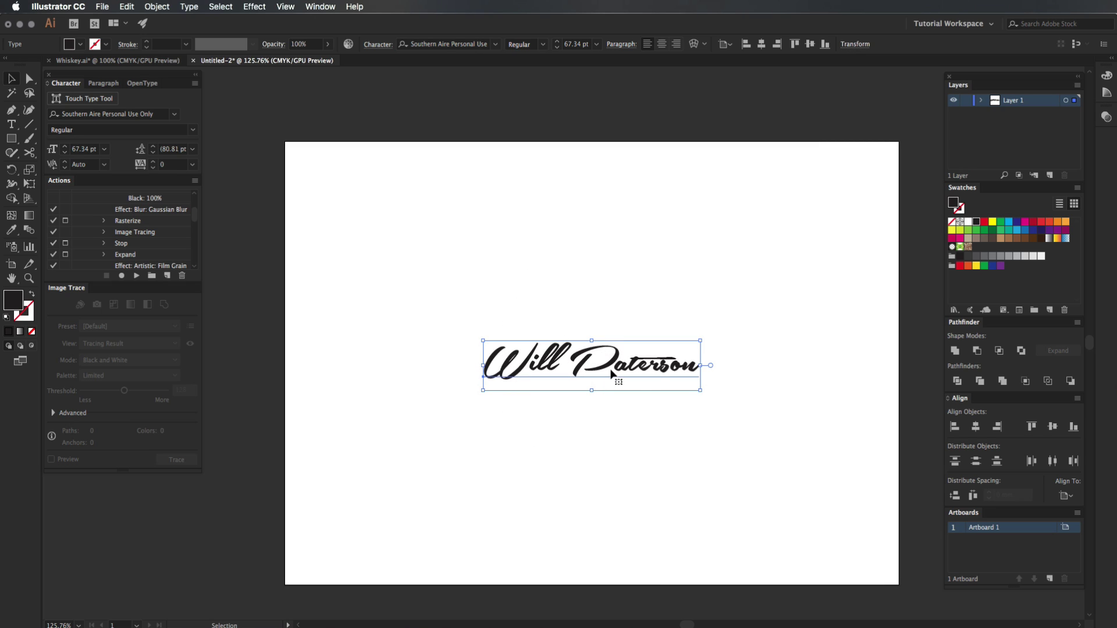
pyautogui.doubleClick(611, 374)
pyautogui.write('vadgdfv')
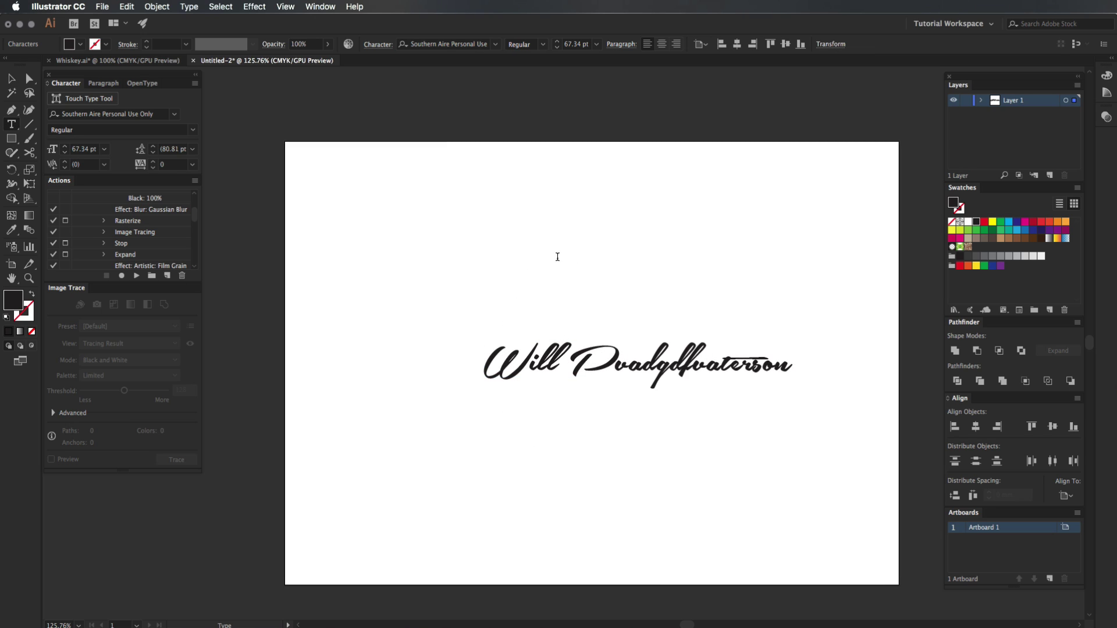
pyautogui.press('super+z')
pyautogui.press('Escape')
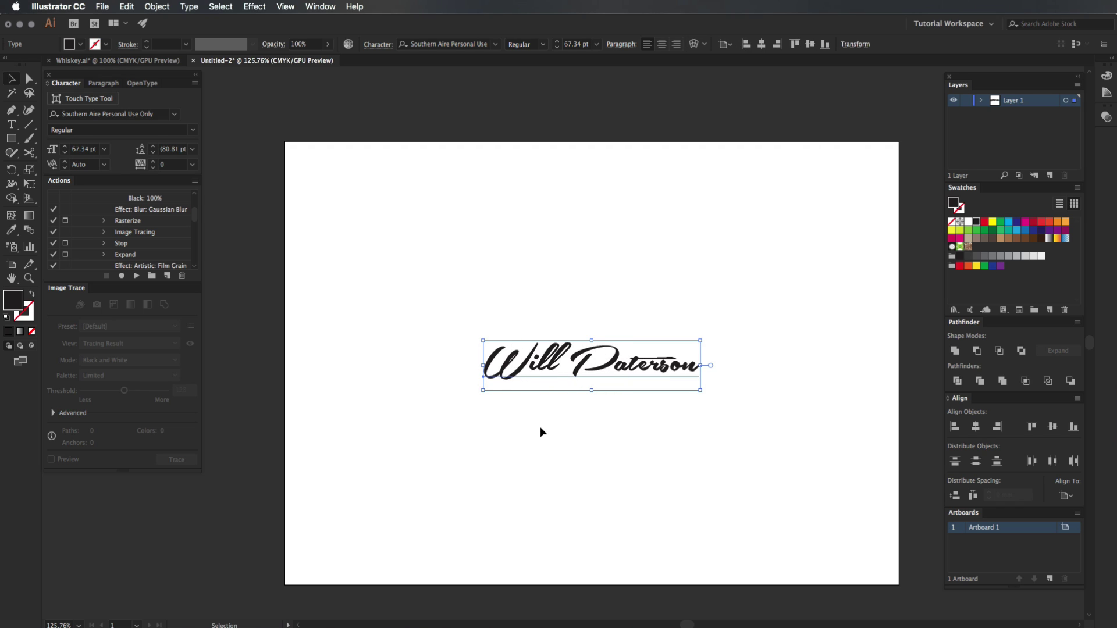
# Place a duplicate of the name text outside the artboard's lower-left corner and fill it with white.
pyautogui.moveTo(560, 428); pyautogui.dragTo(656, 285)
pyautogui.moveTo(654, 369); pyautogui.dragTo(247, 517)
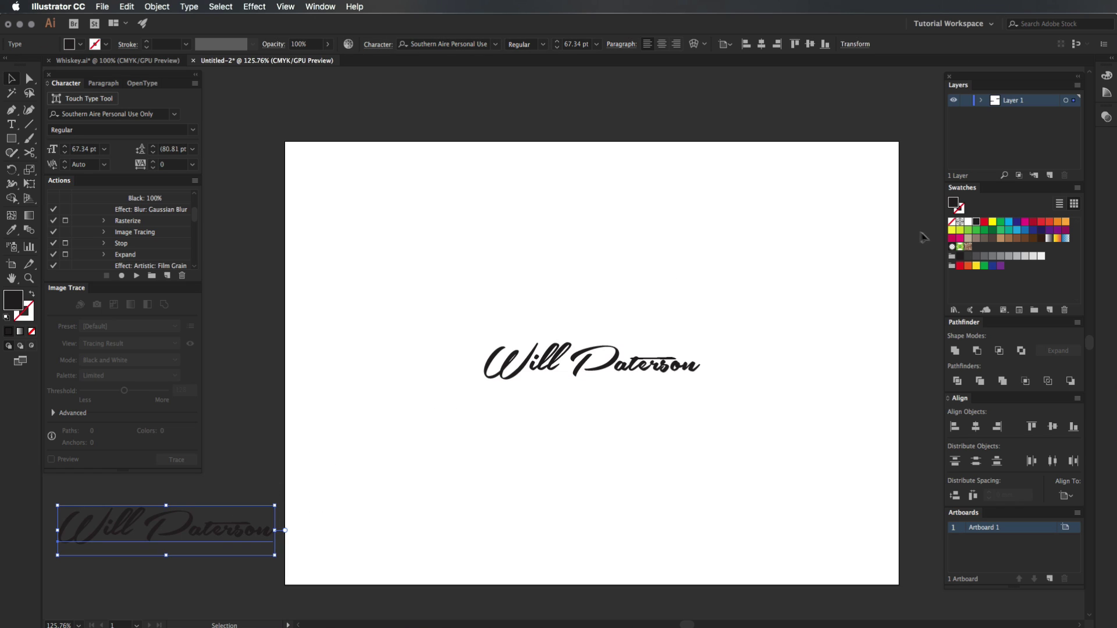
pyautogui.click(968, 223)
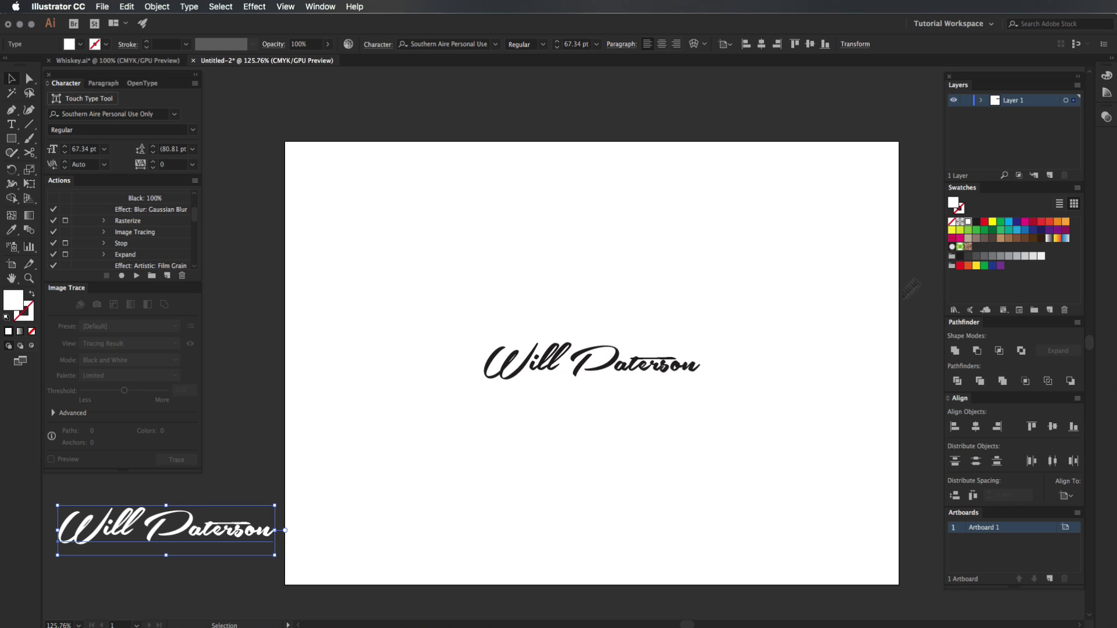
pyautogui.click(604, 531)
# Convert the black name text on the artboard to outlines.
pyautogui.click(587, 366)
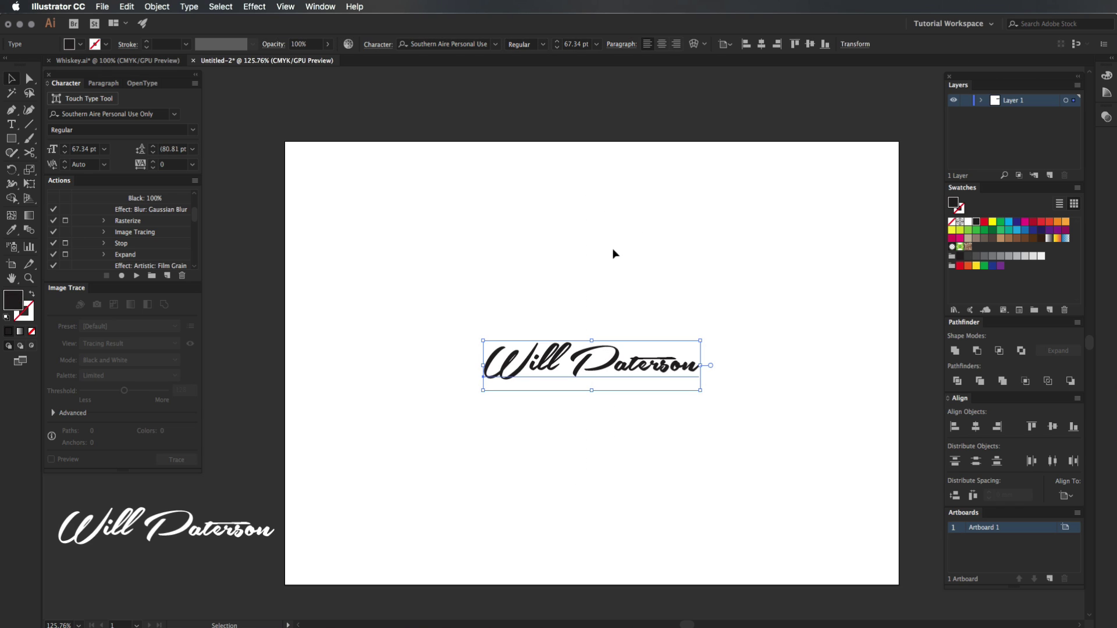
pyautogui.press('a')
pyautogui.press('super+shift+o')
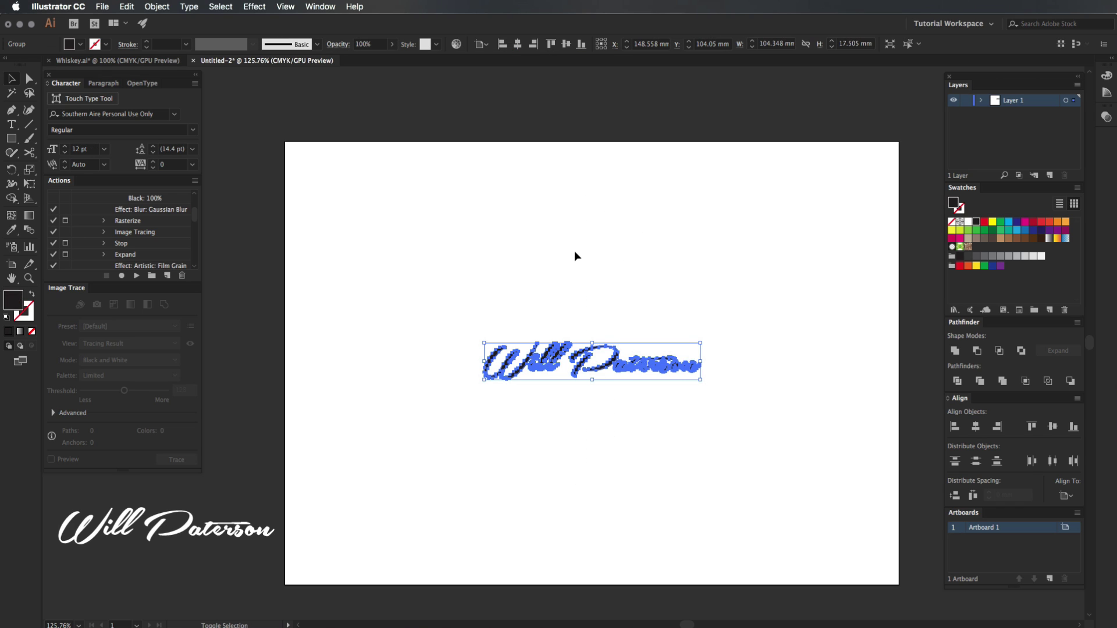
# Examine the outlined script lettering up close, checking the anchor points and how neighbouring letters join.
pyautogui.press('z')
pyautogui.moveTo(546, 366); pyautogui.dragTo(601, 363)
pyautogui.press('v')
pyautogui.moveTo(695, 306); pyautogui.dragTo(851, 225)
pyautogui.press('super+z')
pyautogui.click(782, 263)
pyautogui.moveTo(747, 281); pyautogui.dragTo(402, 407)
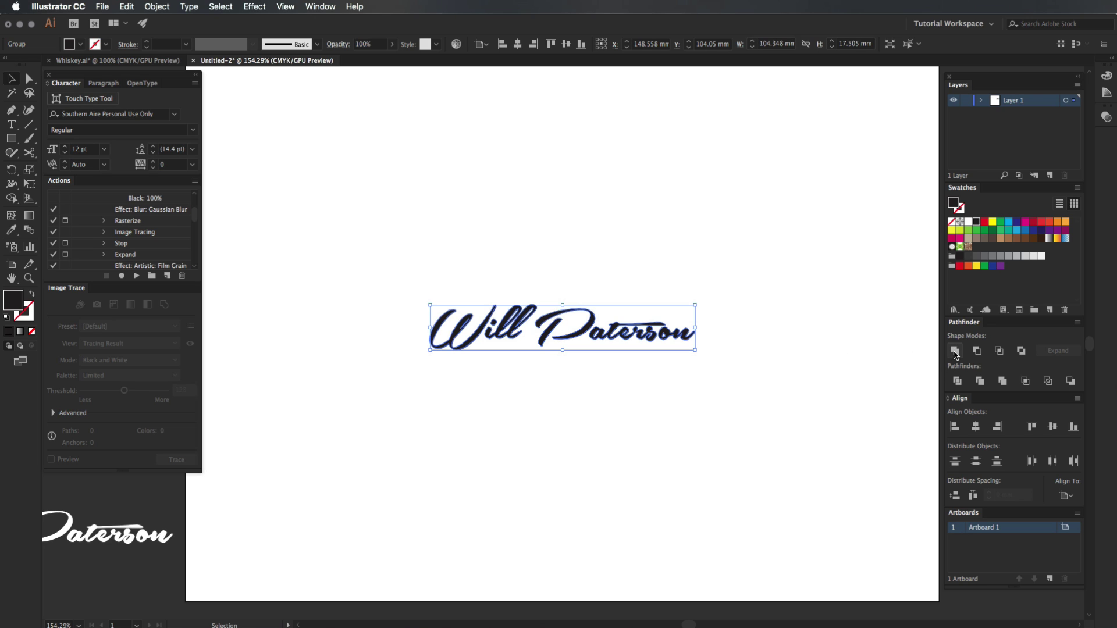
pyautogui.press('z')
pyautogui.moveTo(615, 347); pyautogui.dragTo(908, 370)
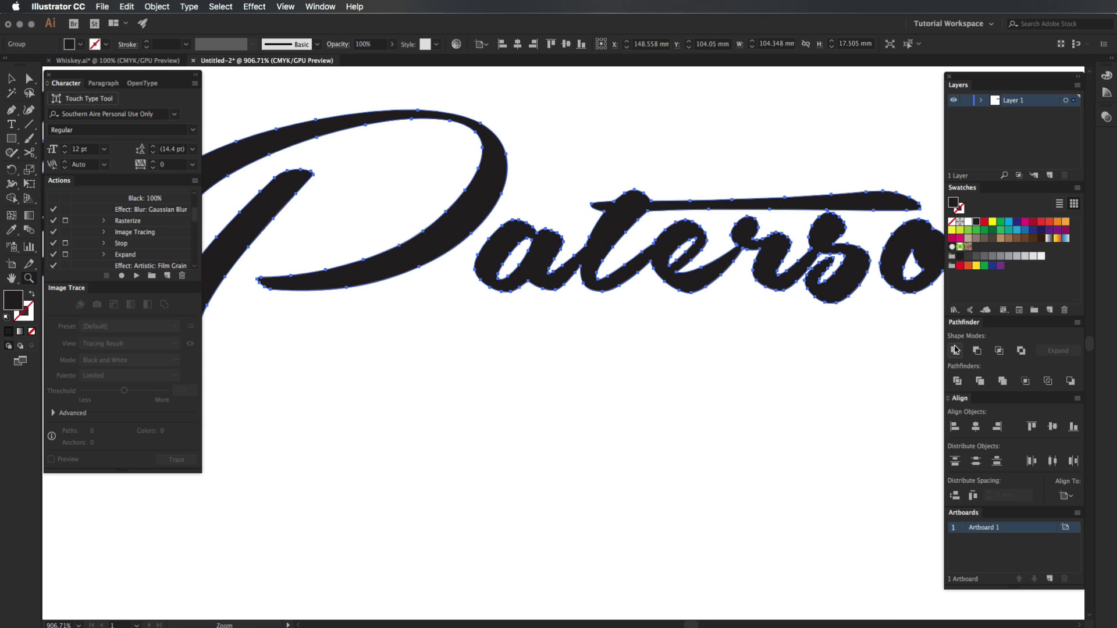
pyautogui.moveTo(841, 332); pyautogui.dragTo(605, 416)
pyautogui.press('v')
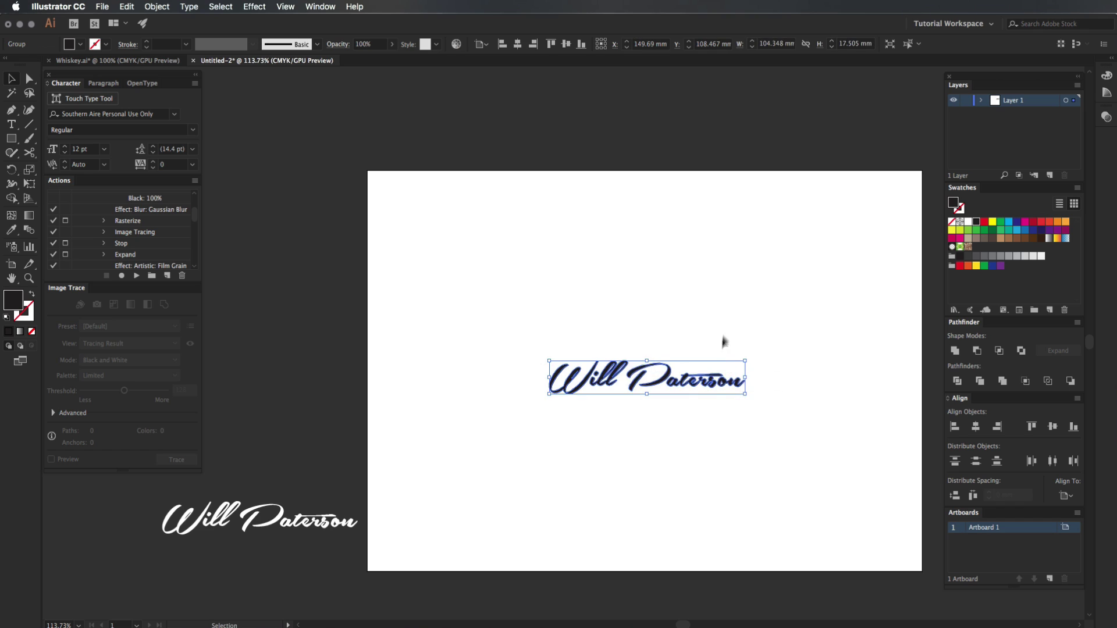
# Nudge the outlined name slightly right and up on the artboard and deselect it.
pyautogui.moveTo(734, 317); pyautogui.dragTo(664, 433)
pyautogui.press('space')
pyautogui.press('z')
pyautogui.press('space')
pyautogui.moveTo(670, 442); pyautogui.dragTo(665, 403)
pyautogui.press('v')
pyautogui.moveTo(657, 338); pyautogui.dragTo(667, 332)
pyautogui.click(693, 291)
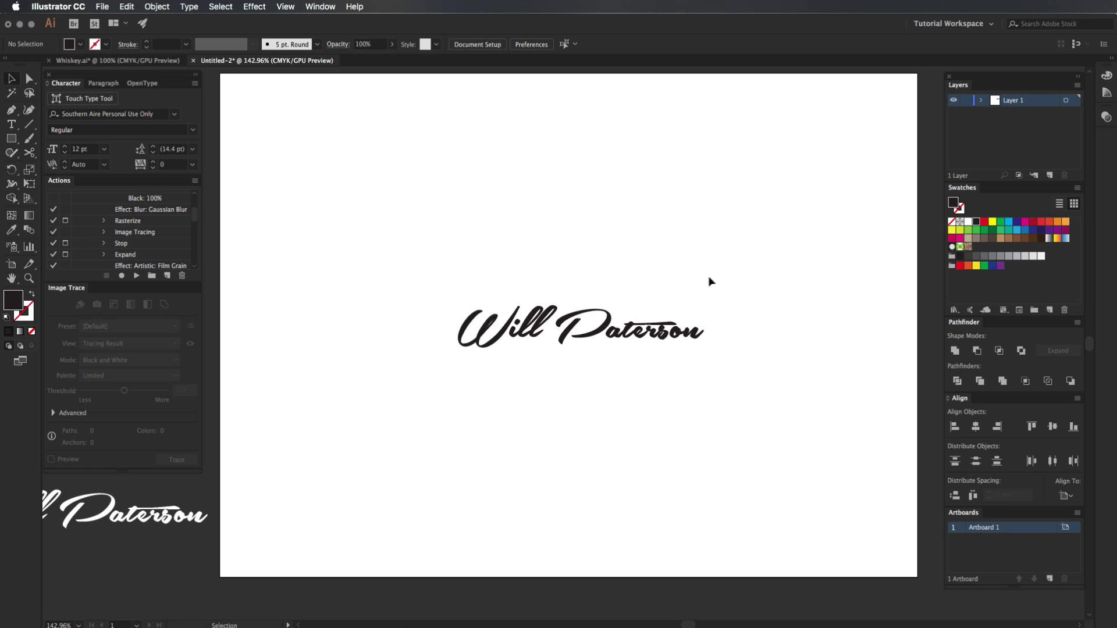
pyautogui.press('space')
pyautogui.moveTo(644, 389); pyautogui.dragTo(614, 381)
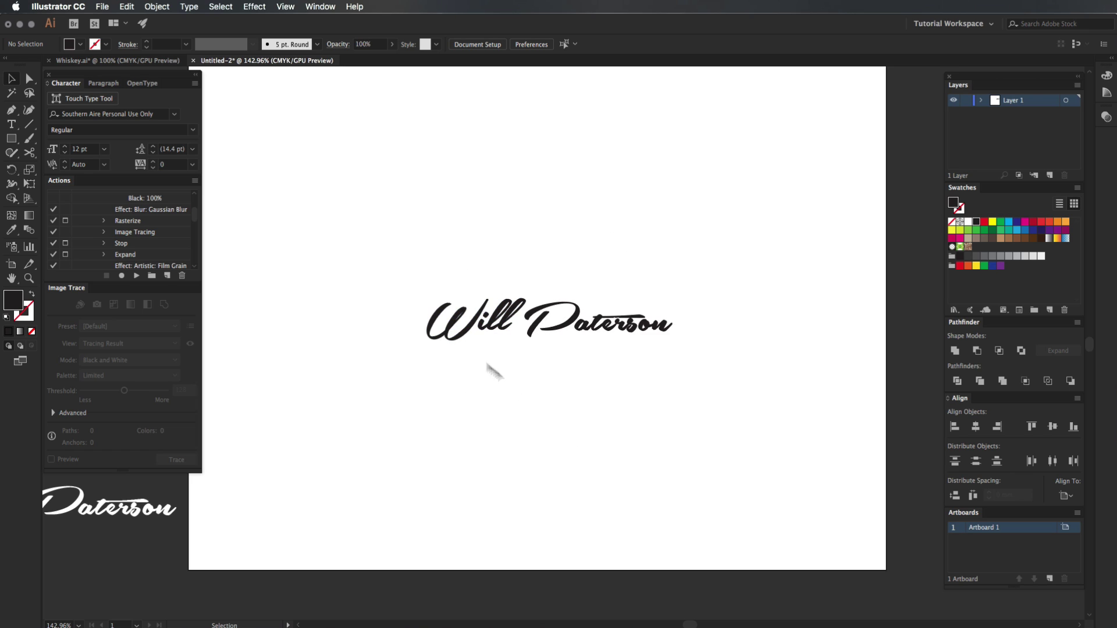
pyautogui.press('space')
pyautogui.moveTo(505, 329); pyautogui.dragTo(461, 372)
pyautogui.moveTo(560, 414); pyautogui.dragTo(595, 396)
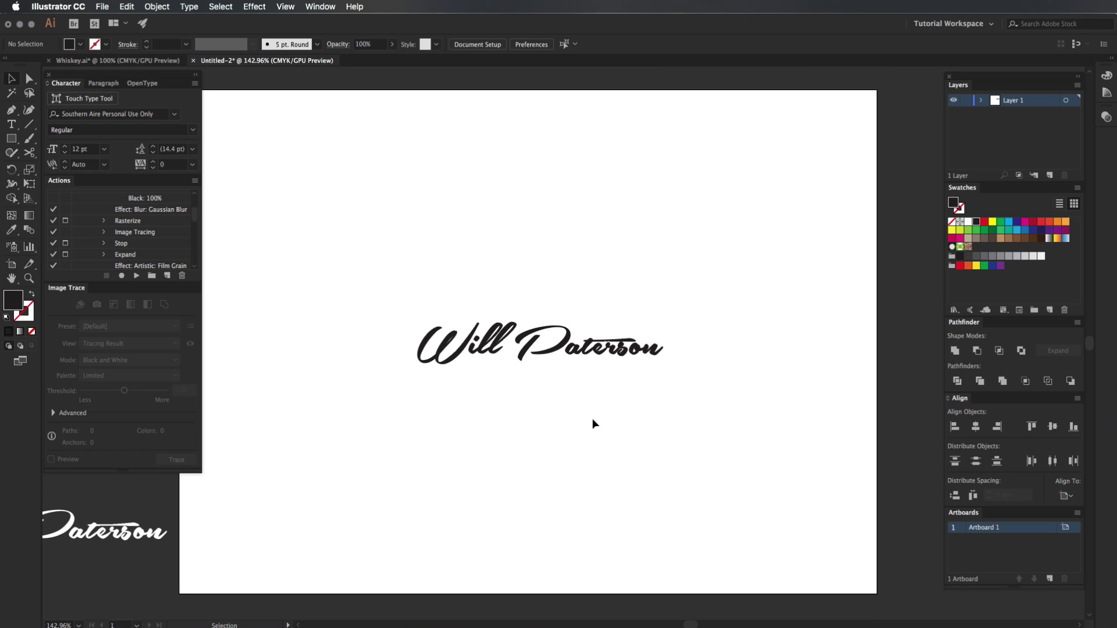
# Draw a circle about 89 mm across centred over the outlined name, with no fill and a 1 pt black stroke.
pyautogui.press('l')
pyautogui.moveTo(543, 338)
pyautogui.mouseDown()
pyautogui.moveTo(721, 496)
pyautogui.moveTo(644, 384)
pyautogui.moveTo(679, 432)
pyautogui.moveTo(653, 407)
pyautogui.moveTo(668, 431)
pyautogui.moveTo(661, 438)
pyautogui.moveTo(626, 407)
pyautogui.moveTo(651, 428)
pyautogui.moveTo(632, 375)
pyautogui.moveTo(564, 351)
pyautogui.moveTo(668, 457)
pyautogui.moveTo(720, 237)
pyautogui.moveTo(680, 348)
pyautogui.moveTo(595, 277)
pyautogui.moveTo(608, 401)
pyautogui.moveTo(655, 399)
pyautogui.moveTo(648, 411)
pyautogui.moveTo(696, 416)
pyautogui.mouseUp()
pyautogui.press('v')
pyautogui.hotkey('shift', 'x')
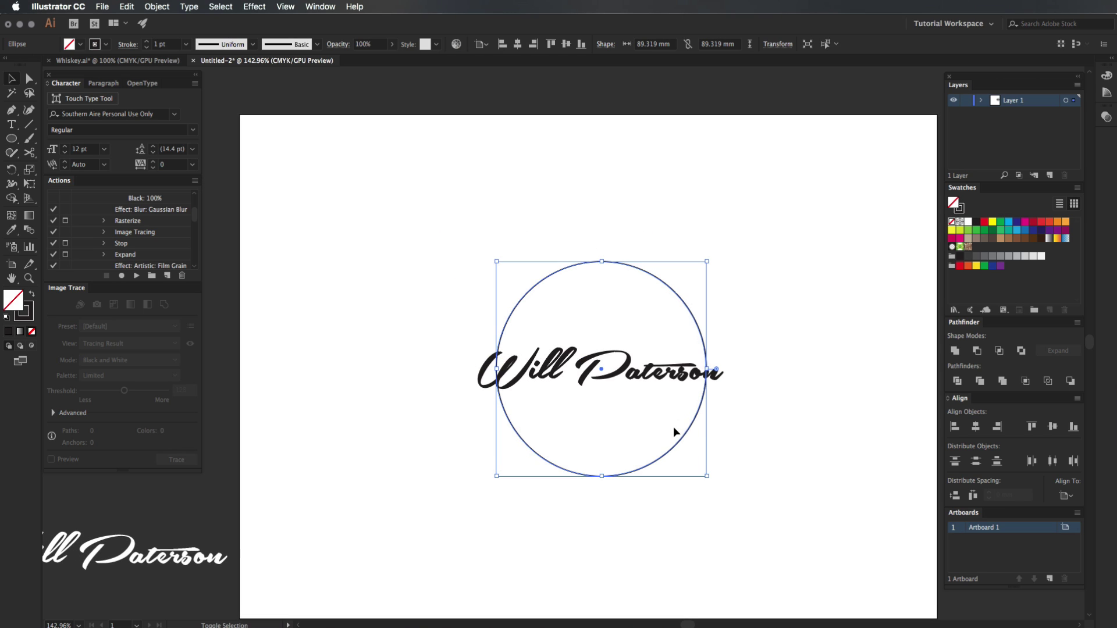
pyautogui.click(768, 480)
pyautogui.moveTo(638, 239); pyautogui.dragTo(547, 285)
pyautogui.click(755, 302)
pyautogui.moveTo(741, 302); pyautogui.dragTo(617, 296)
pyautogui.click(678, 227)
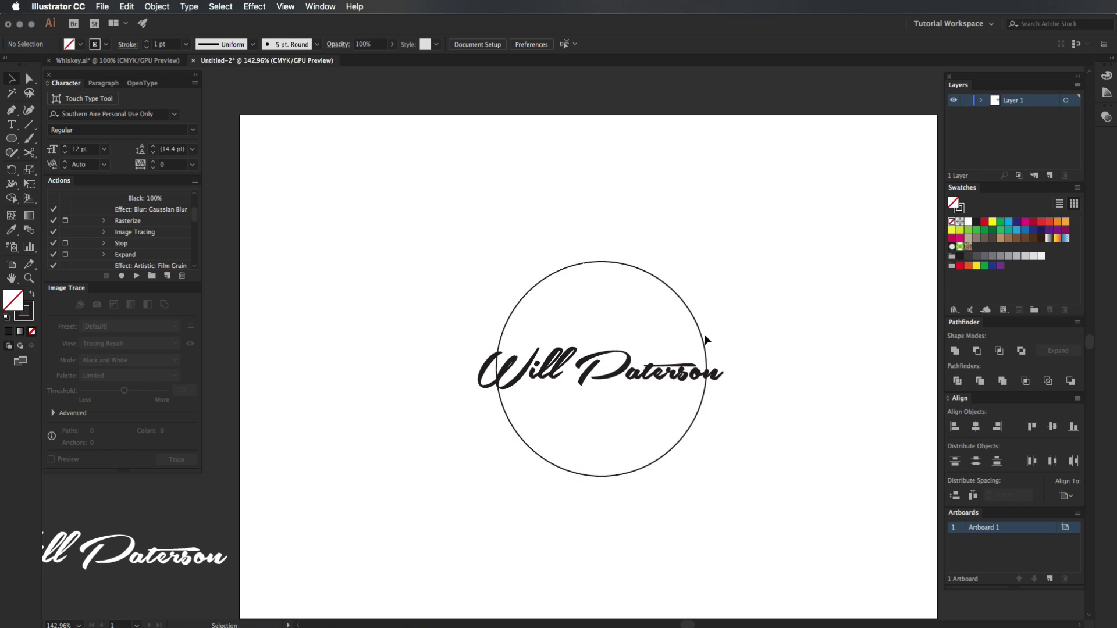
pyautogui.moveTo(686, 338); pyautogui.dragTo(643, 341)
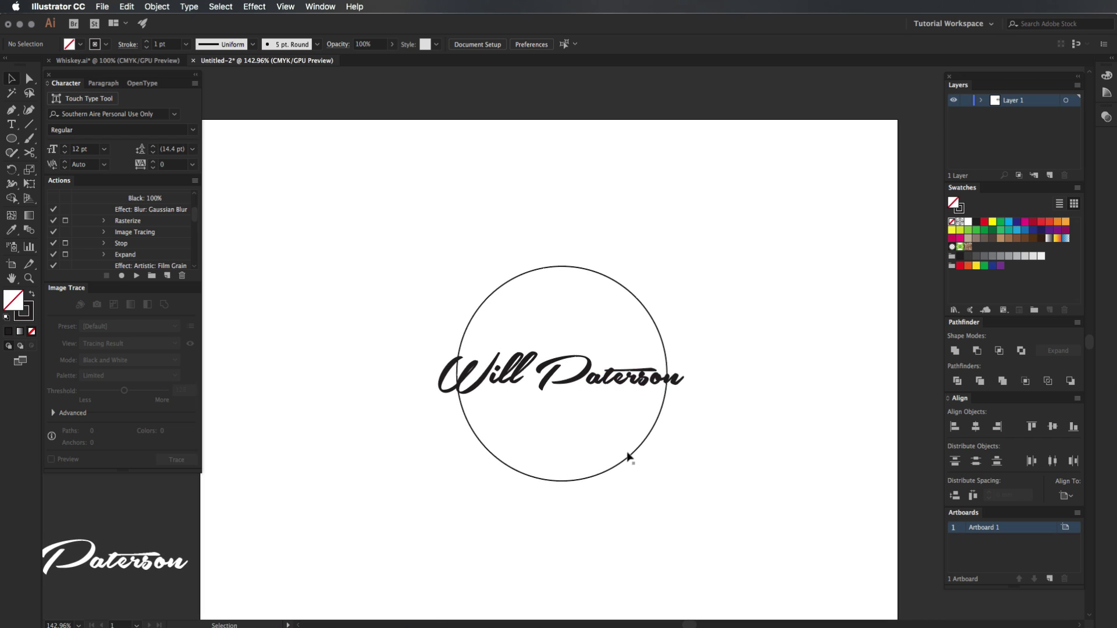
# Nudge the circle slightly down and add the text "sign painter" along its path from the circle's top point.
pyautogui.moveTo(631, 457); pyautogui.dragTo(632, 462)
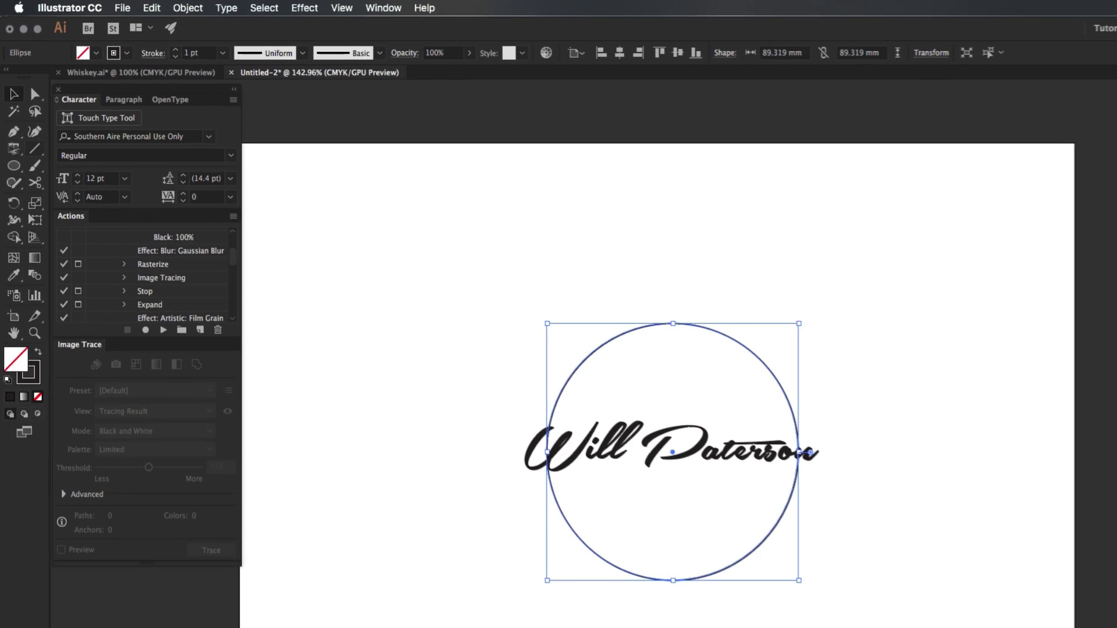
pyautogui.click(18, 155)
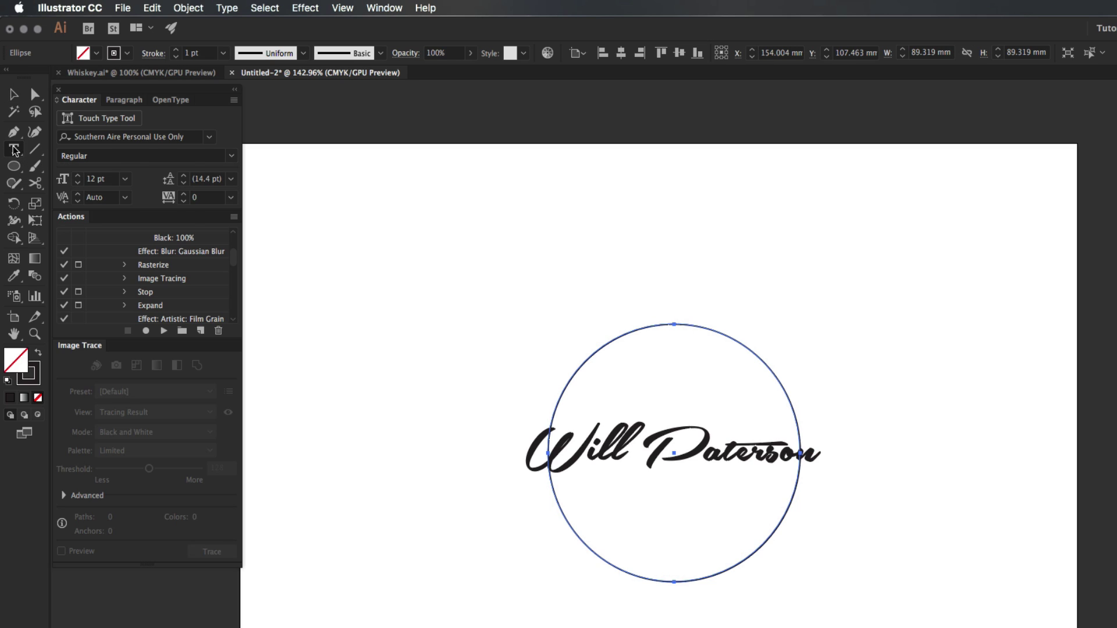
pyautogui.moveTo(21, 153); pyautogui.dragTo(175, 185)
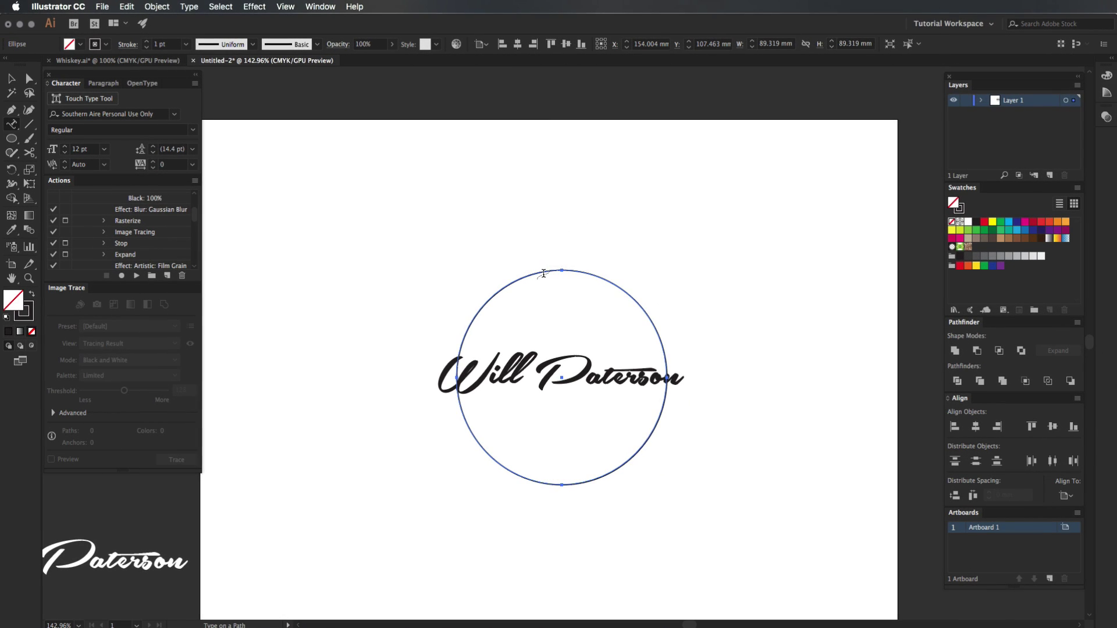
pyautogui.click(561, 269)
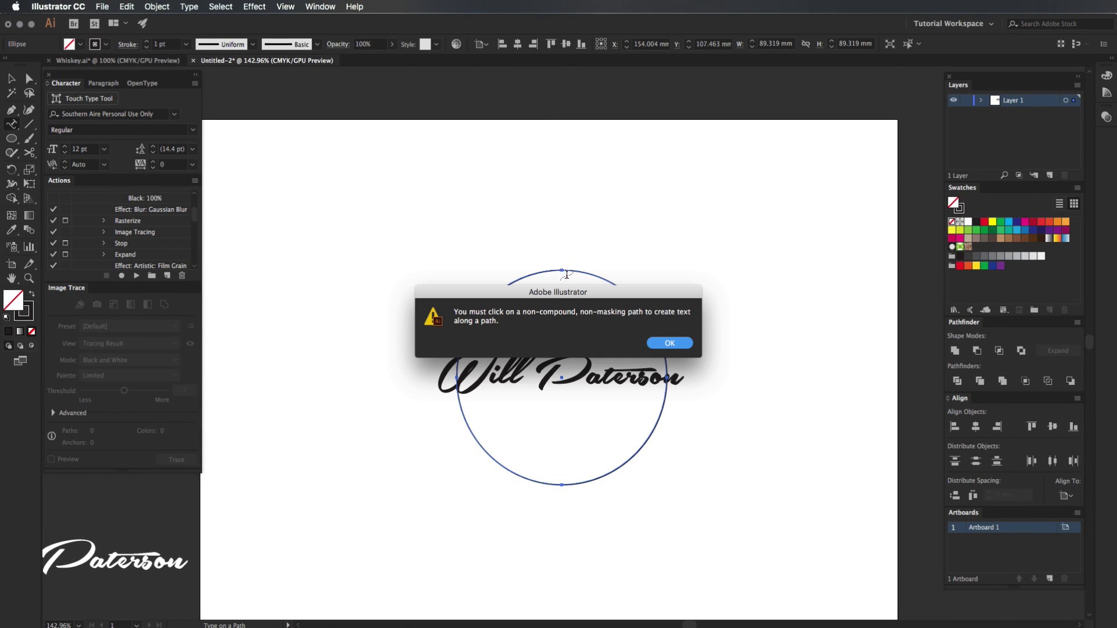
pyautogui.click(664, 343)
pyautogui.click(561, 270)
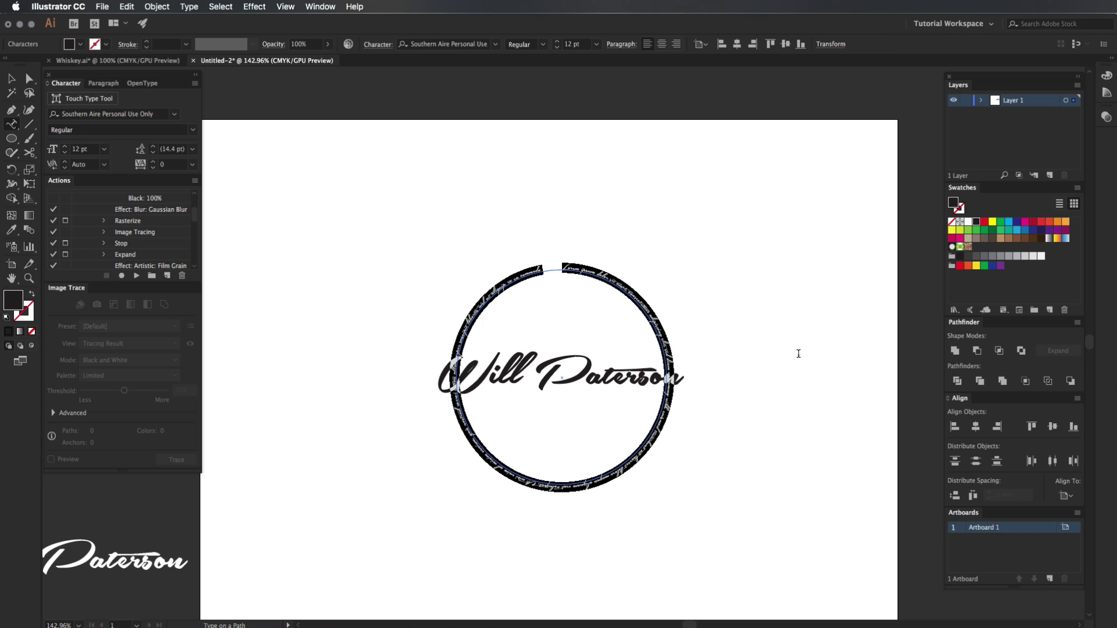
pyautogui.write('sign painter')
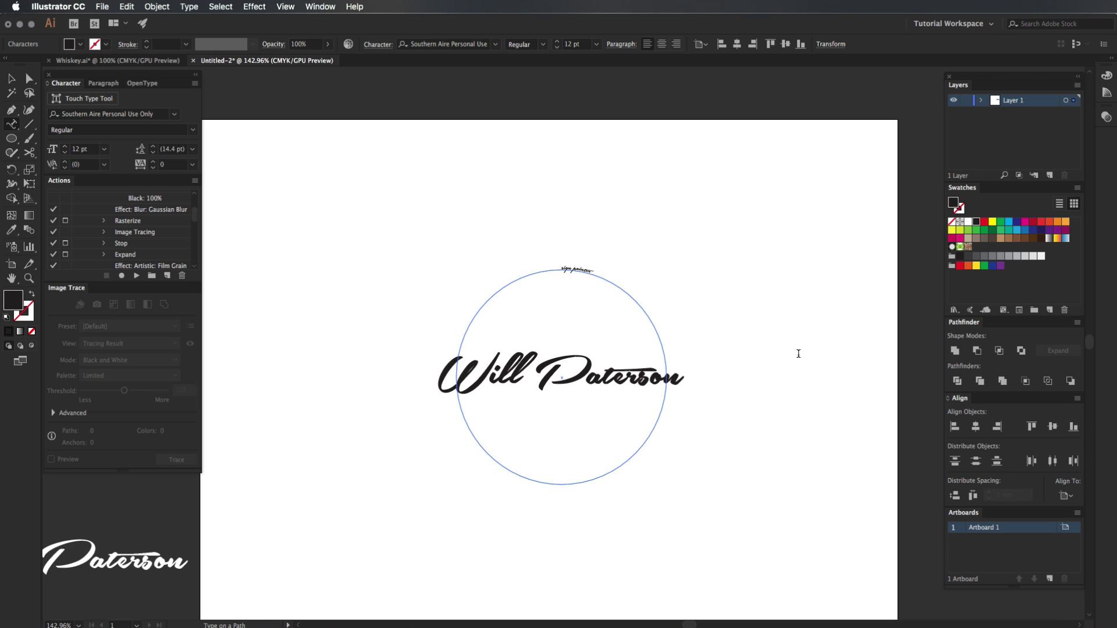
pyautogui.press('Escape')
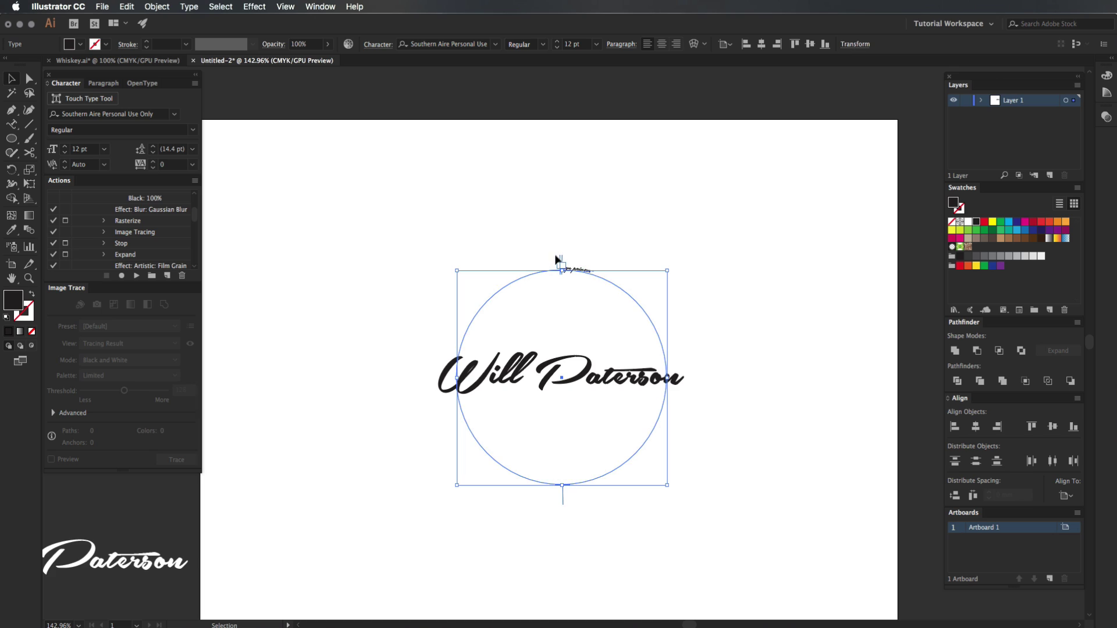
pyautogui.moveTo(560, 263); pyautogui.dragTo(676, 393)
pyautogui.press('a')
pyautogui.press('super+z')
pyautogui.press('v')
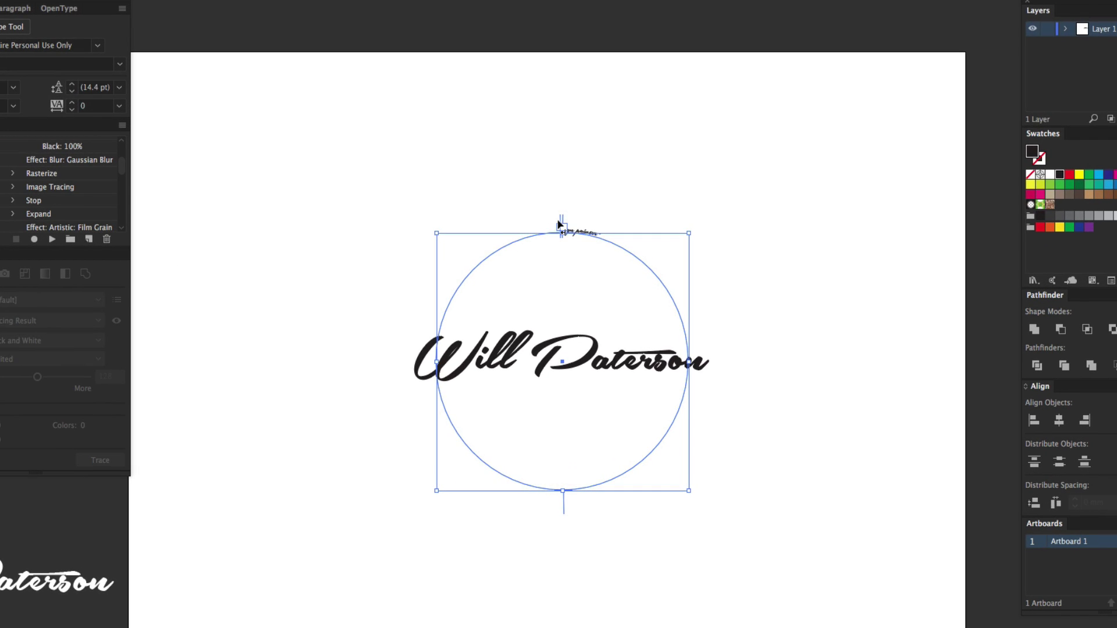
# Move the path text's start and end brackets to the circle's left and right sides and centre-align the text.
pyautogui.moveTo(557, 224); pyautogui.dragTo(610, 254)
pyautogui.moveTo(562, 221); pyautogui.dragTo(435, 341)
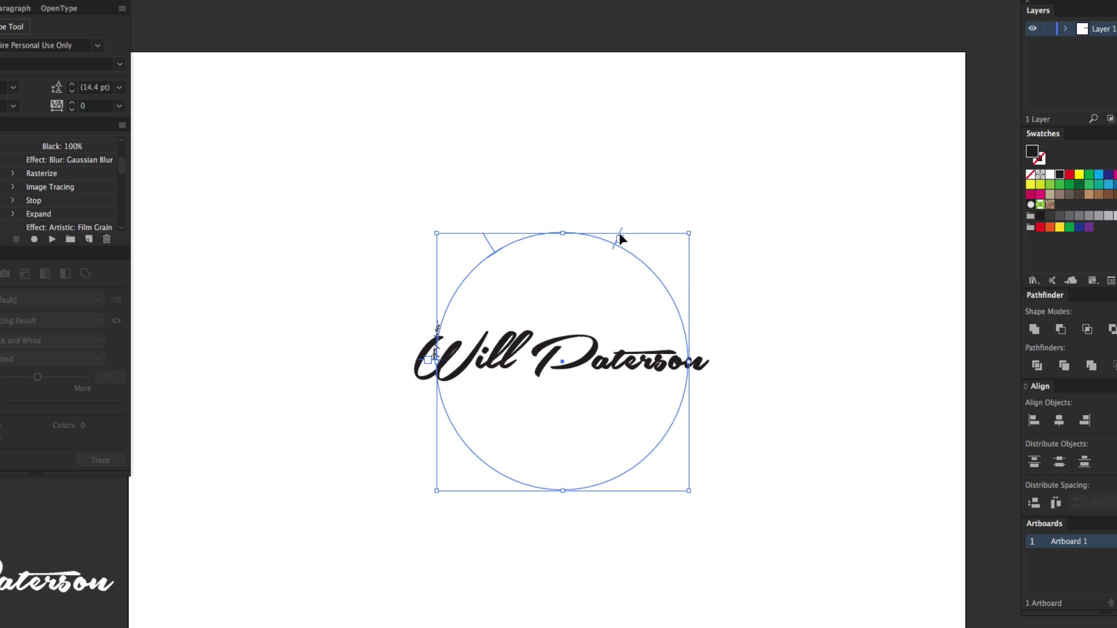
pyautogui.moveTo(619, 237); pyautogui.dragTo(707, 363)
pyautogui.click(684, 34)
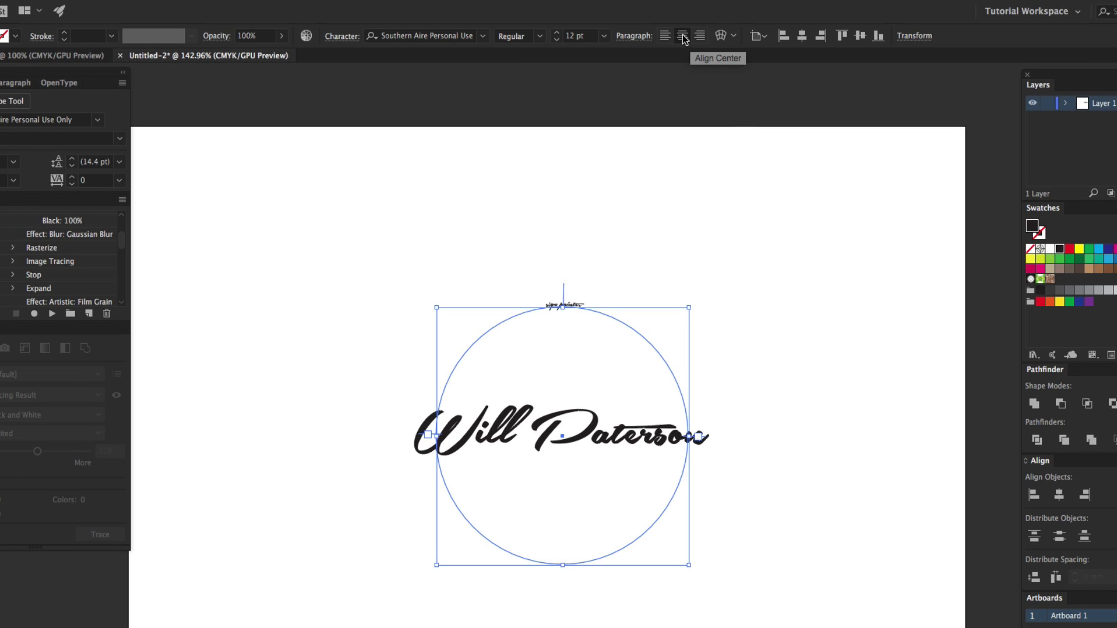
pyautogui.click(558, 267)
pyautogui.moveTo(551, 310)
pyautogui.mouseDown()
pyautogui.moveTo(751, 311)
pyautogui.moveTo(597, 308)
pyautogui.mouseUp()
pyautogui.click(572, 303)
# Set the arched "sign painter" text to 60 pt in Brandon Grotesque Bold.
pyautogui.moveTo(640, 366)
pyautogui.mouseDown()
pyautogui.moveTo(621, 366)
pyautogui.moveTo(640, 356)
pyautogui.mouseUp()
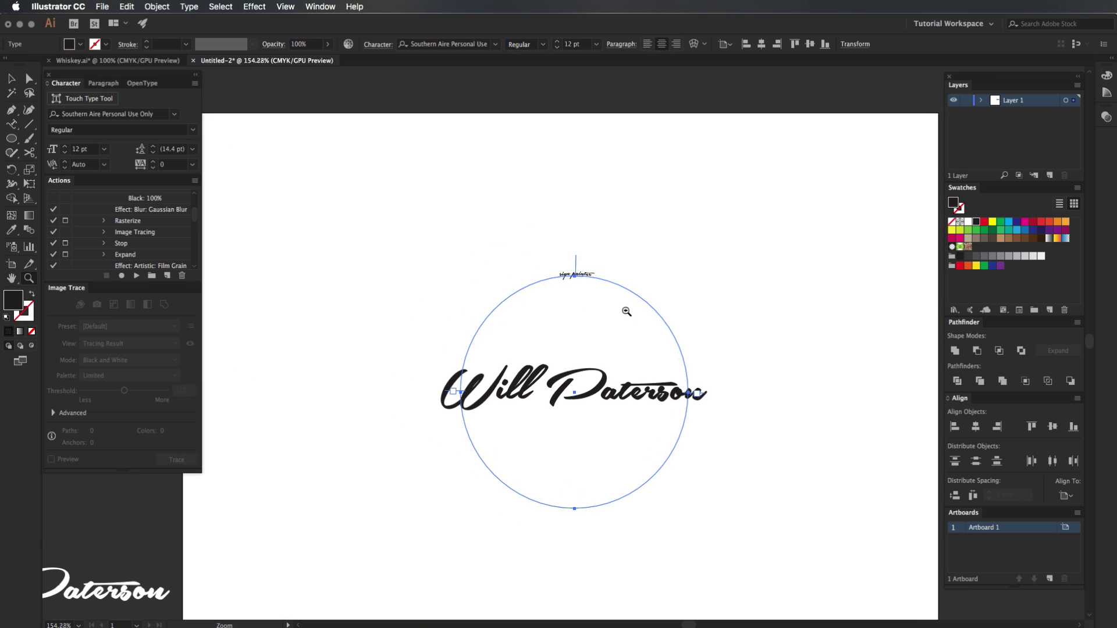
pyautogui.press('v')
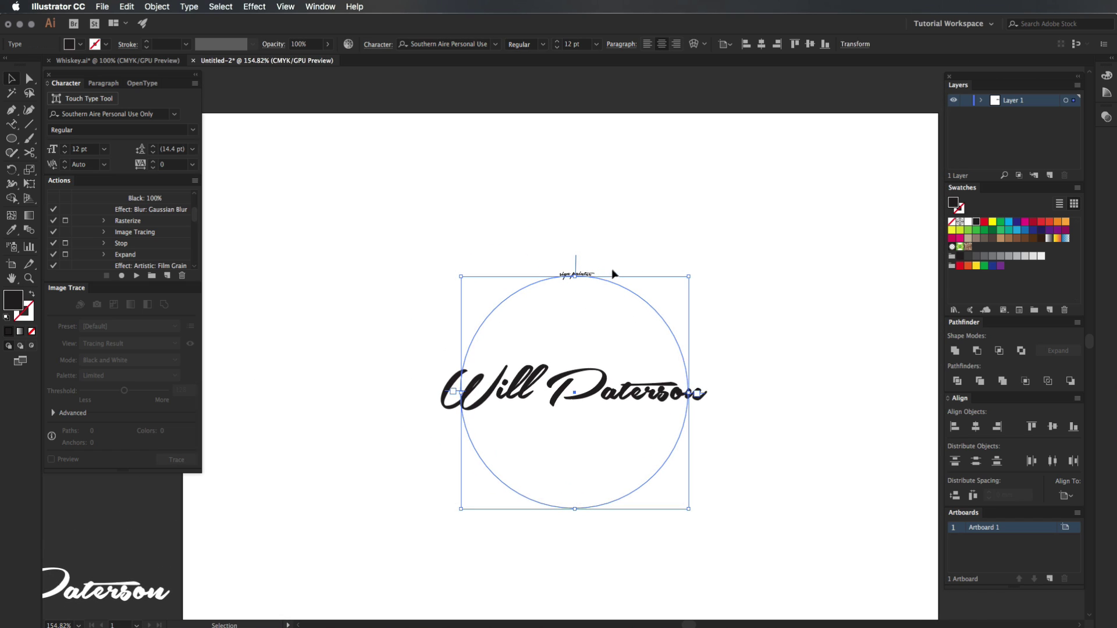
pyautogui.click(597, 44)
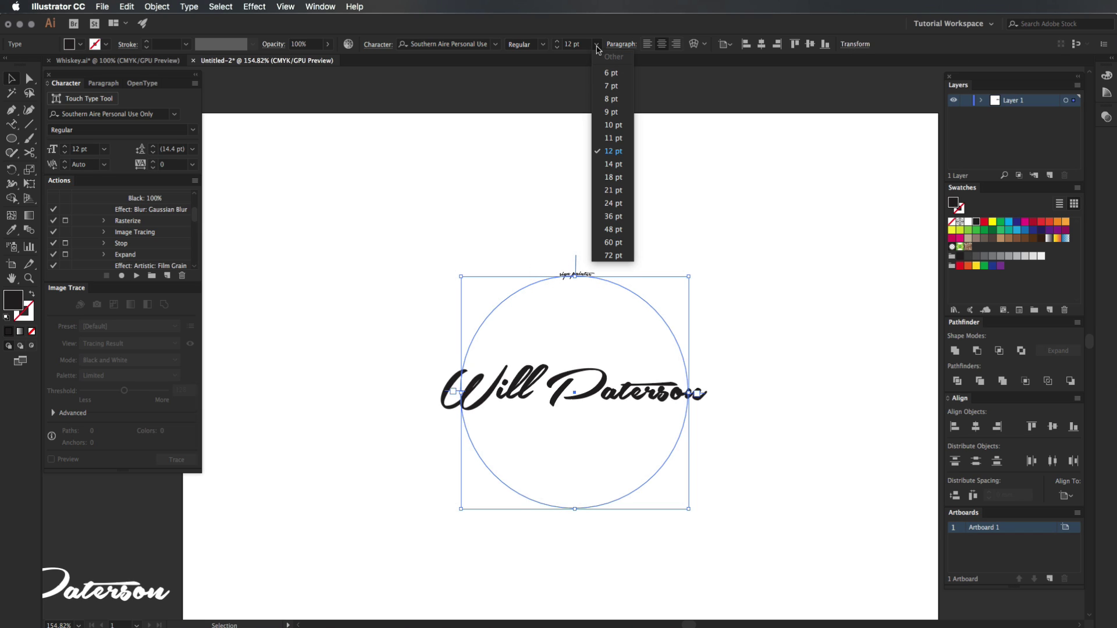
pyautogui.click(608, 236)
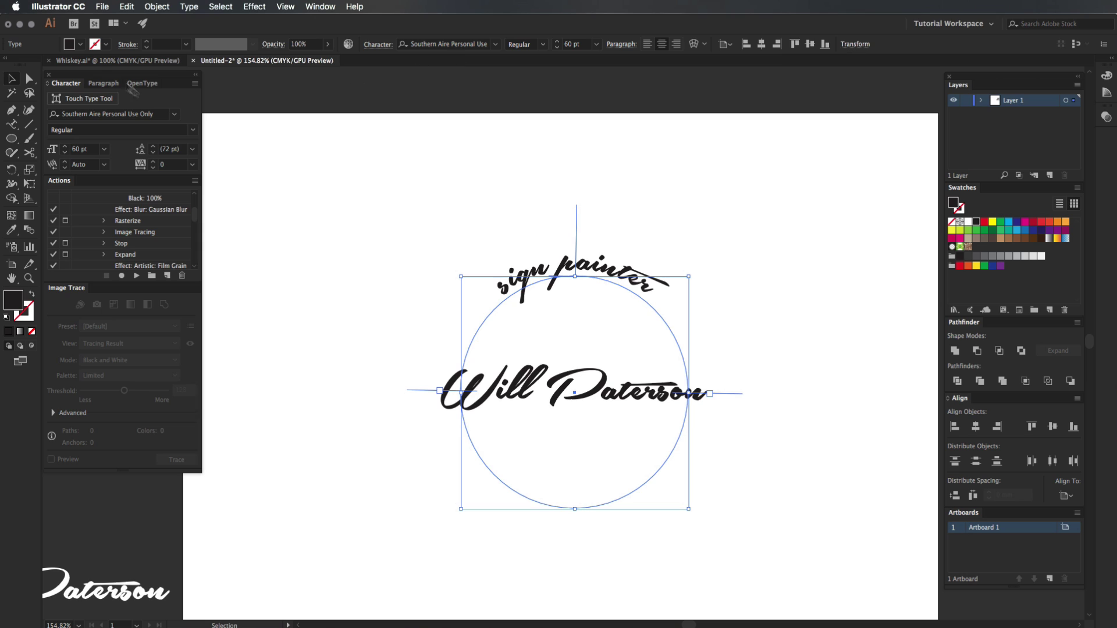
pyautogui.click(145, 116)
pyautogui.write('brand')
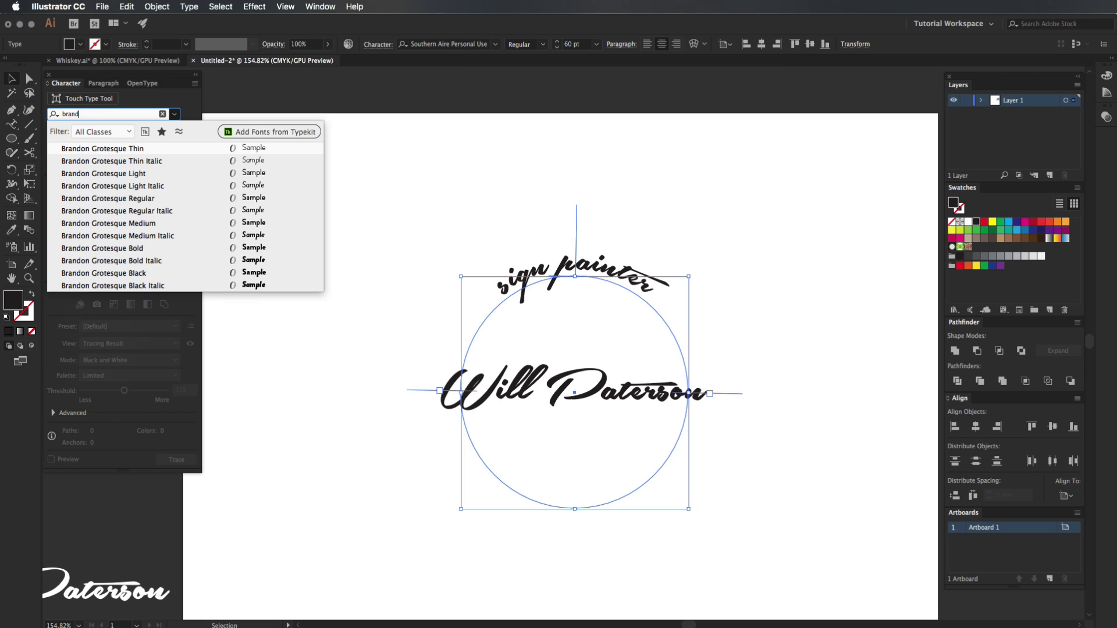
pyautogui.click(152, 248)
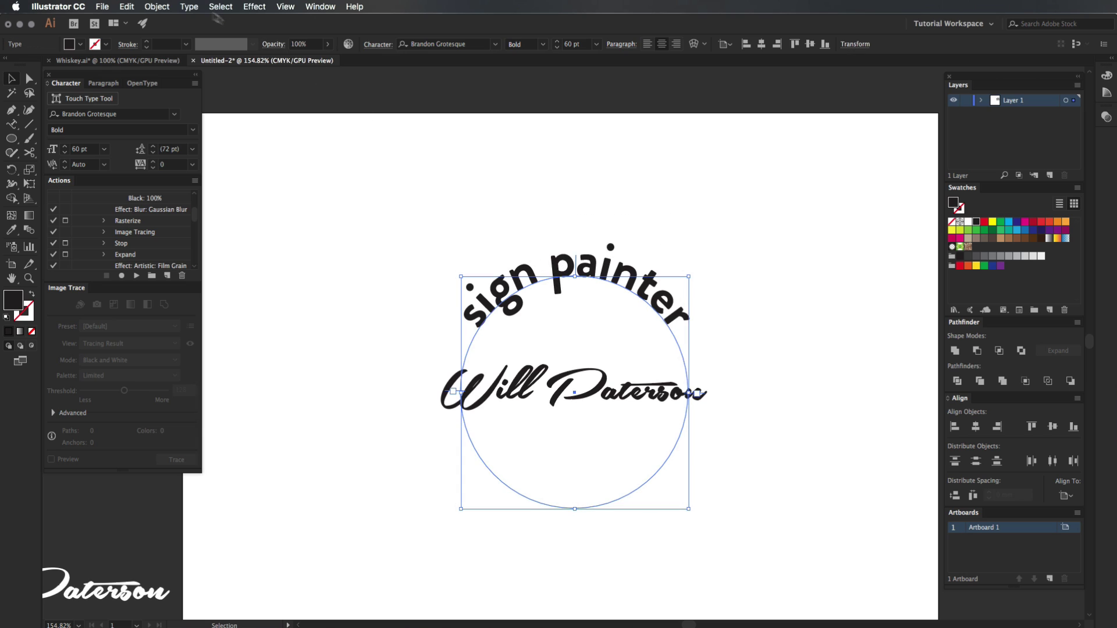
# Replace the arched text with uppercase "SIGN PAINTER" and deselect it.
pyautogui.click(157, 7)
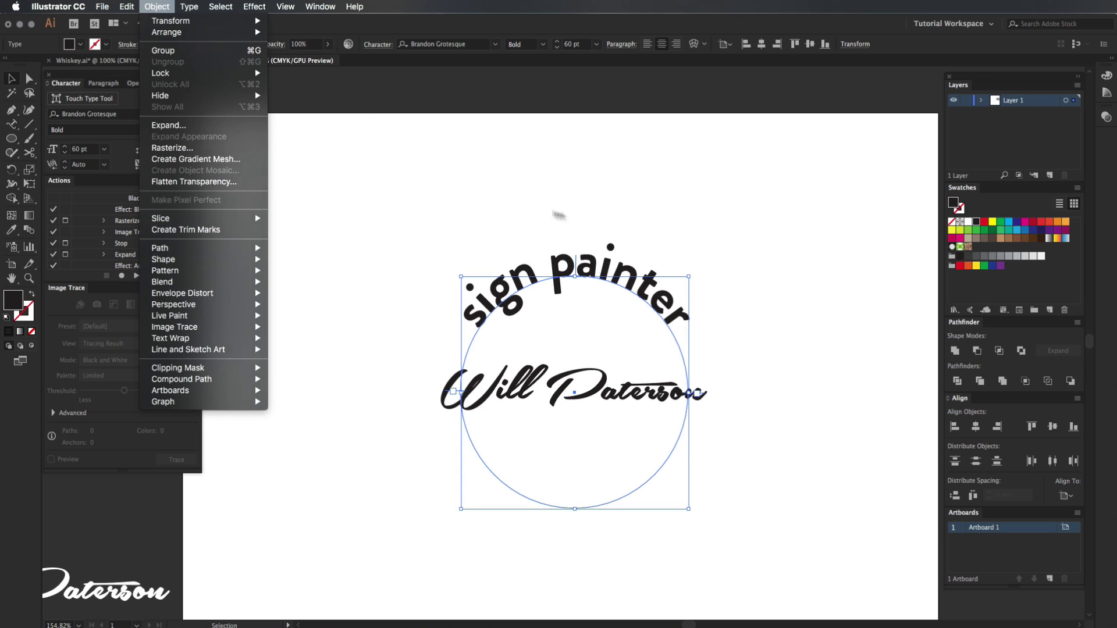
pyautogui.click(576, 259)
pyautogui.doubleClick(579, 263)
pyautogui.press('super+a')
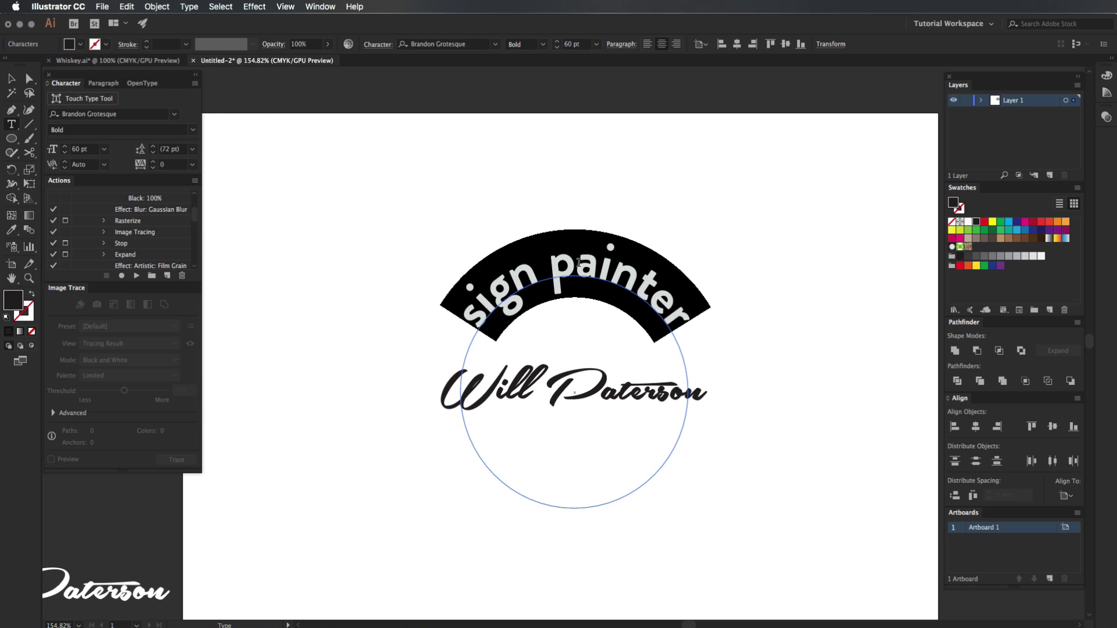
pyautogui.write('SIGN')
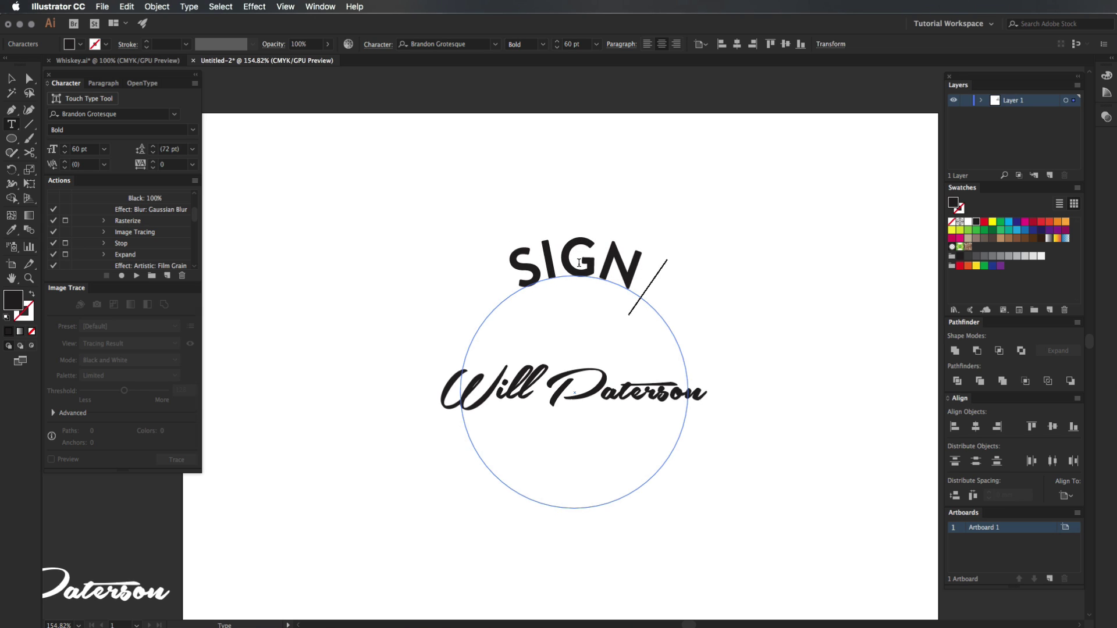
pyautogui.write(' PAINTER')
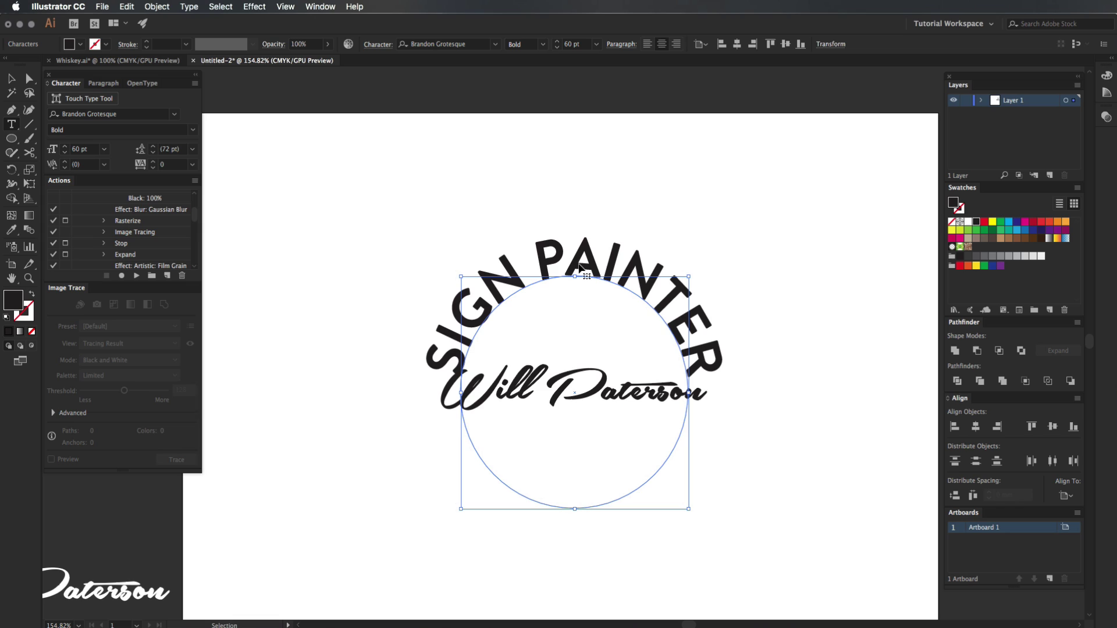
pyautogui.press('Escape')
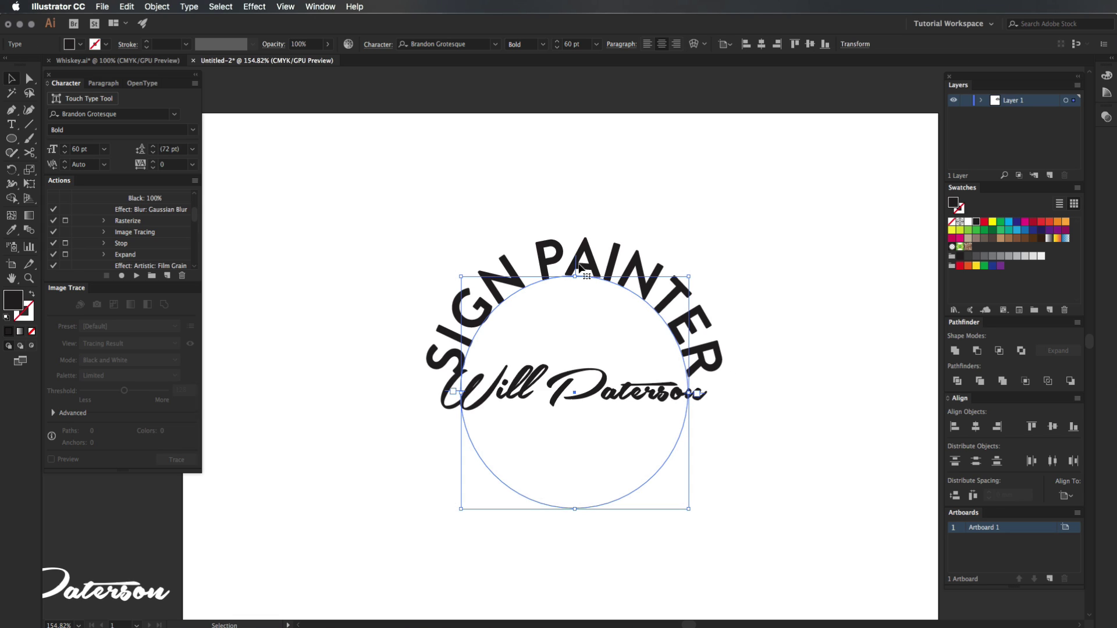
pyautogui.click(636, 234)
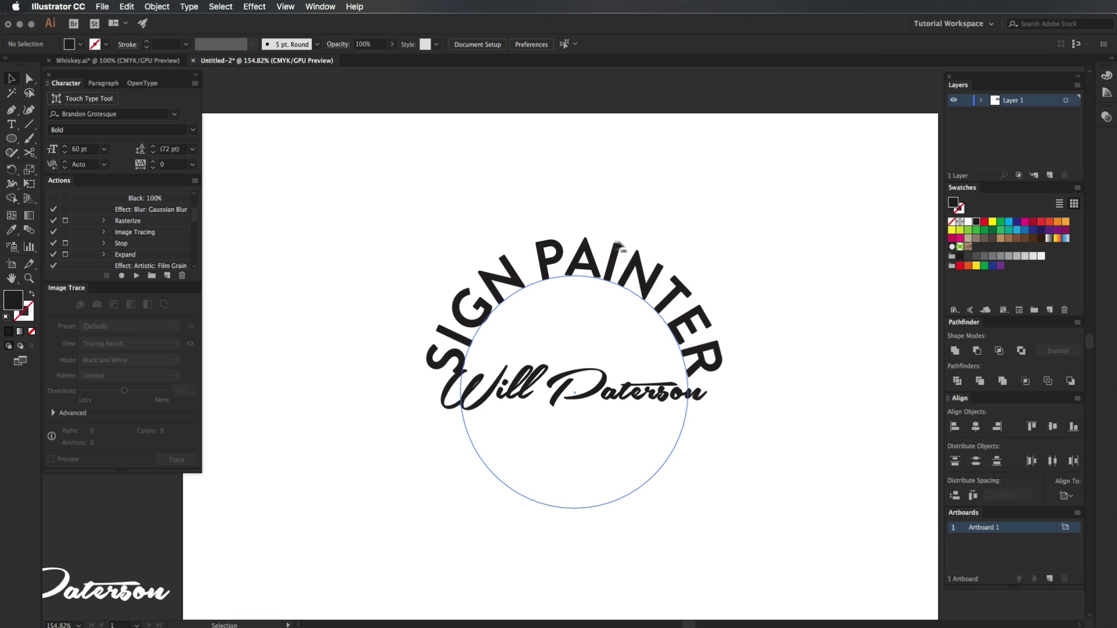
# Try the arched "SIGN PAINTER" text at 24 pt and 36 pt, and set it to 24 pt.
pyautogui.click(611, 262)
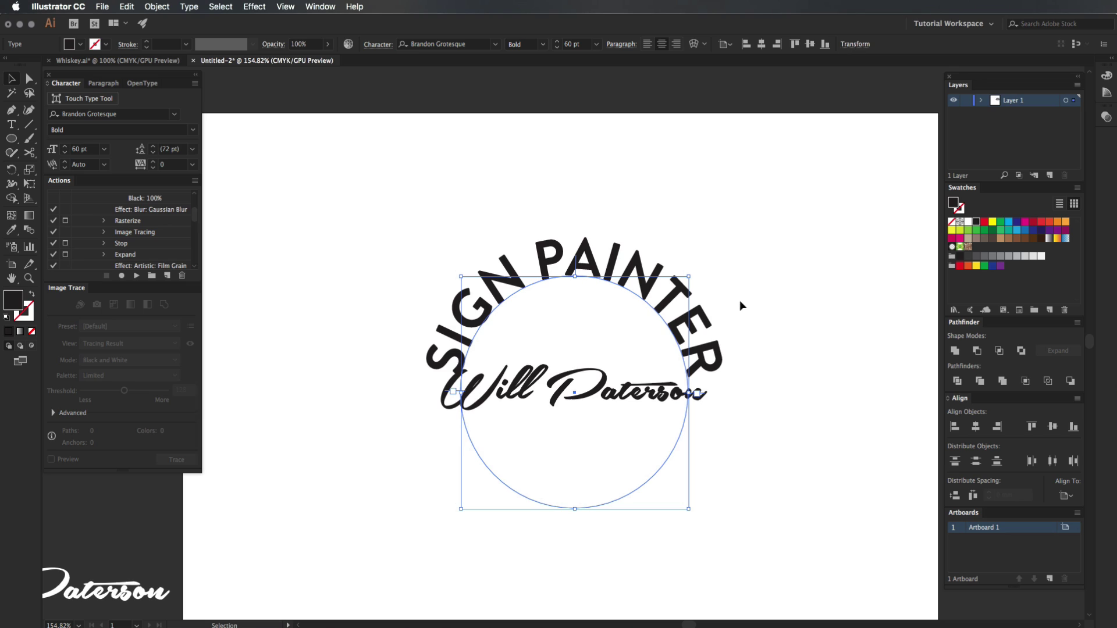
pyautogui.click(596, 44)
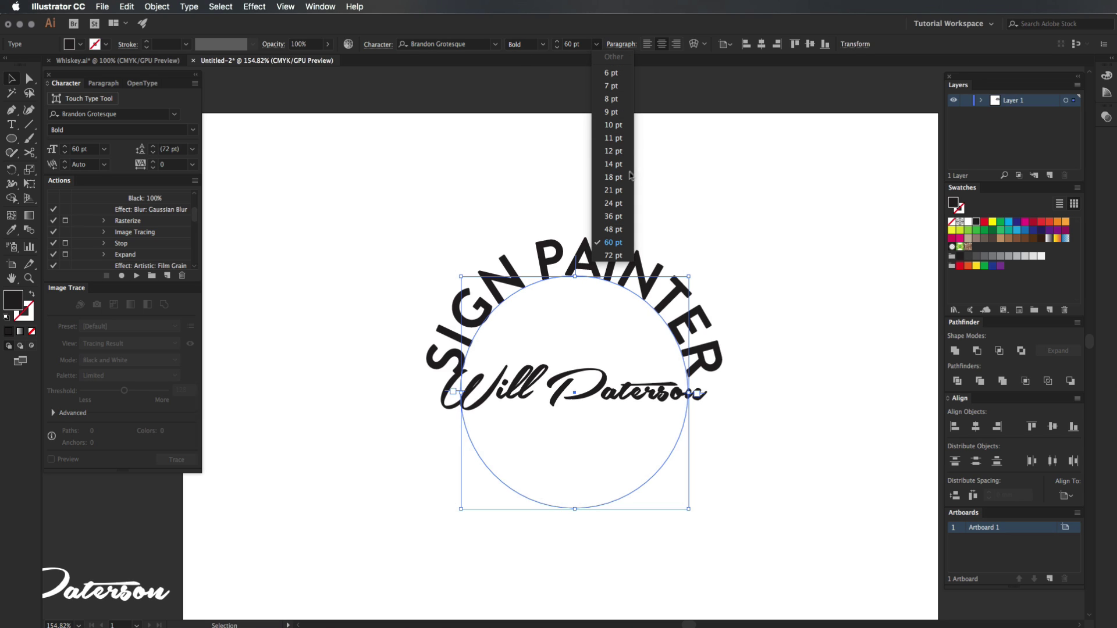
pyautogui.click(621, 203)
pyautogui.click(596, 44)
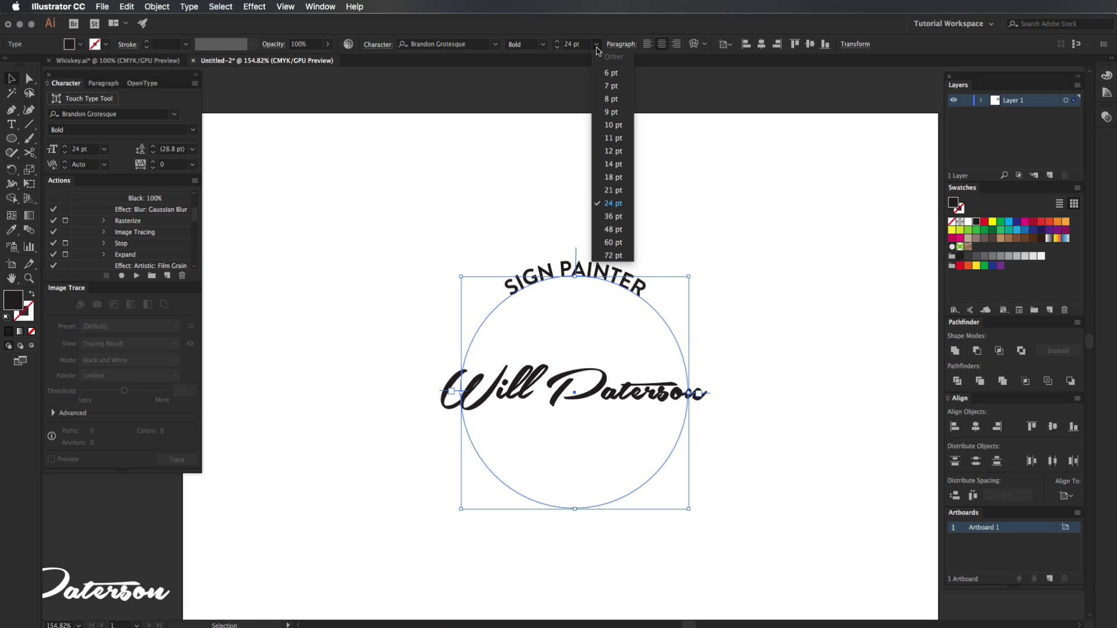
pyautogui.click(617, 217)
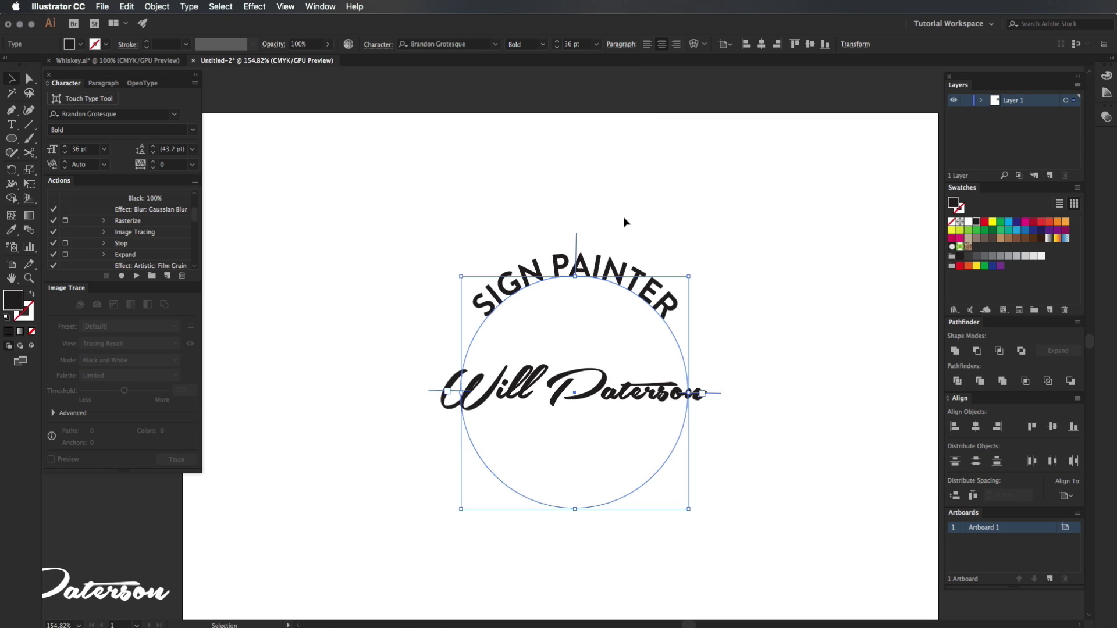
pyautogui.click(596, 44)
pyautogui.click(617, 203)
pyautogui.scroll(2, 580, 247)
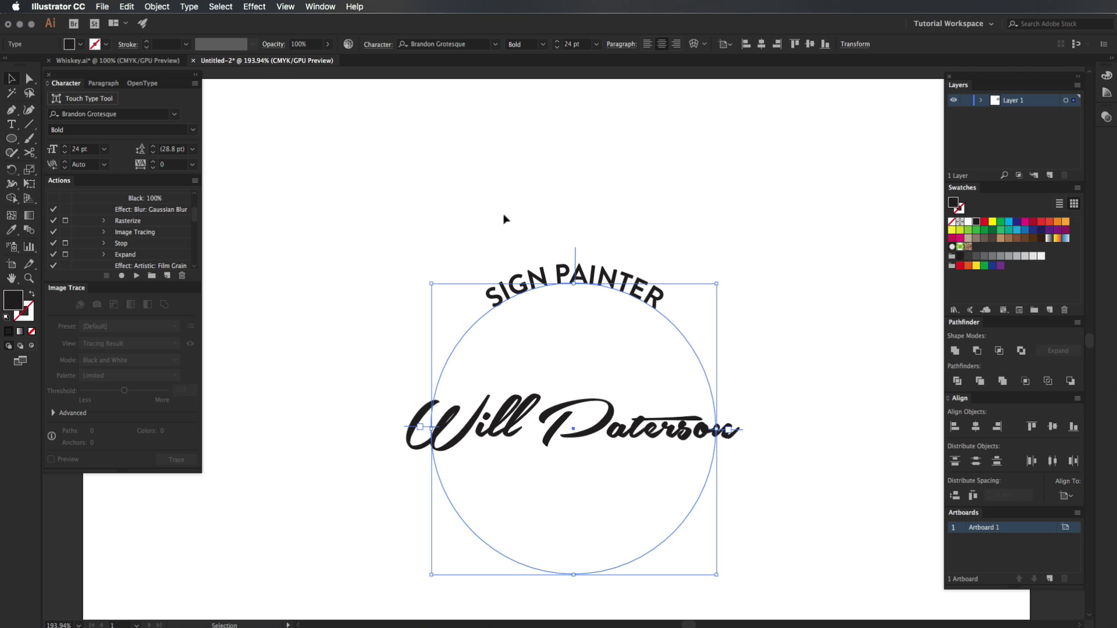
# Set the arched "SIGN PAINTER" text's Type on a Path alignment to Center, with preview on.
pyautogui.moveTo(494, 204); pyautogui.dragTo(599, 328)
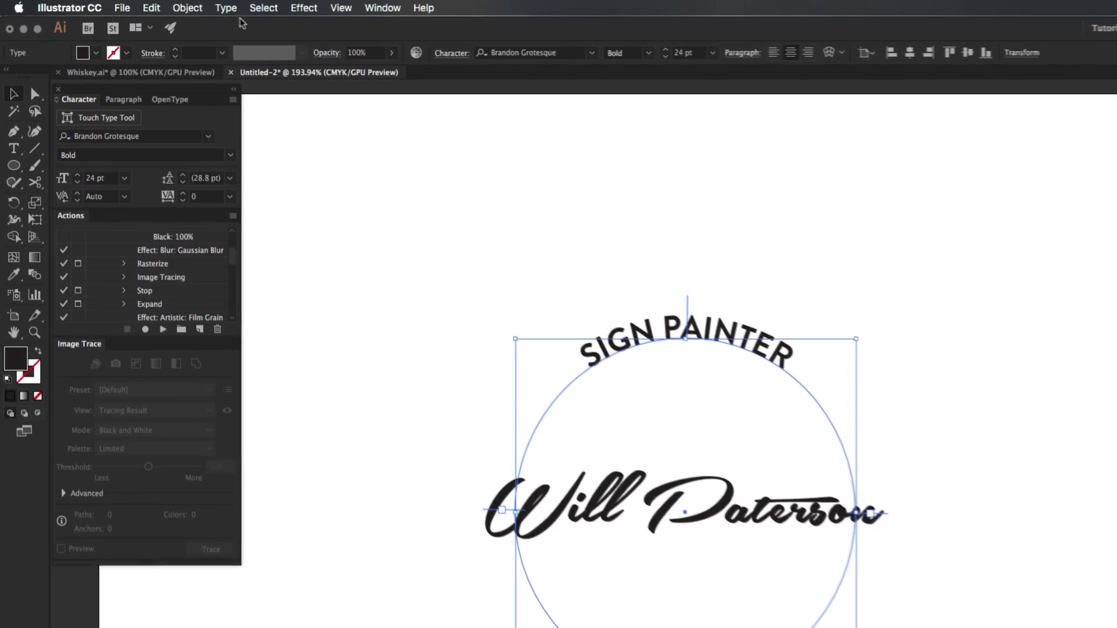
pyautogui.click(190, 7)
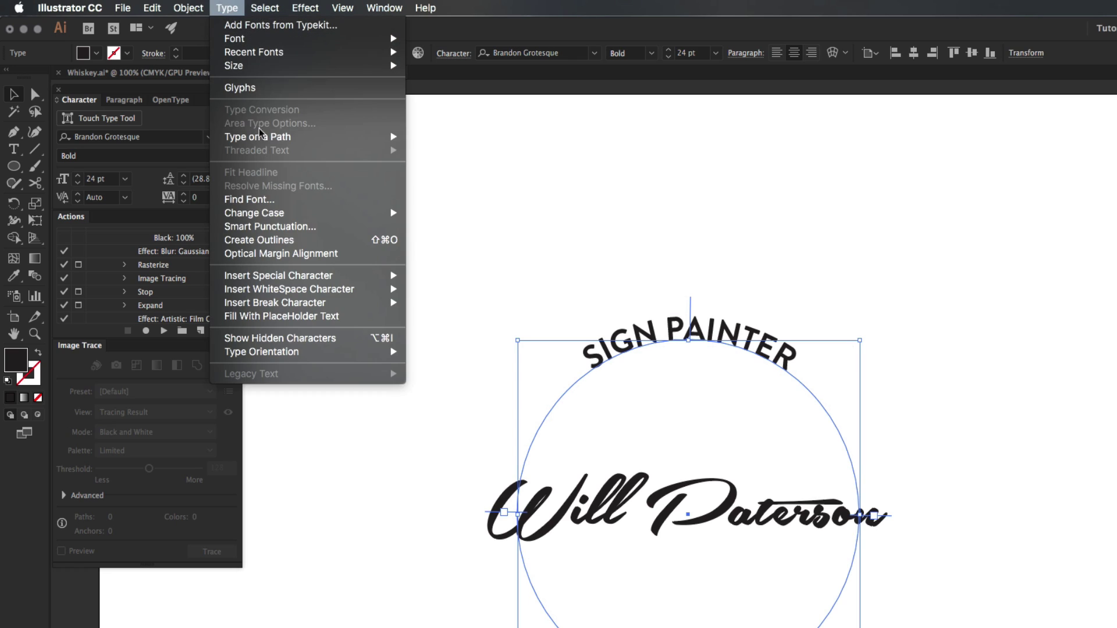
pyautogui.moveTo(217, 112)
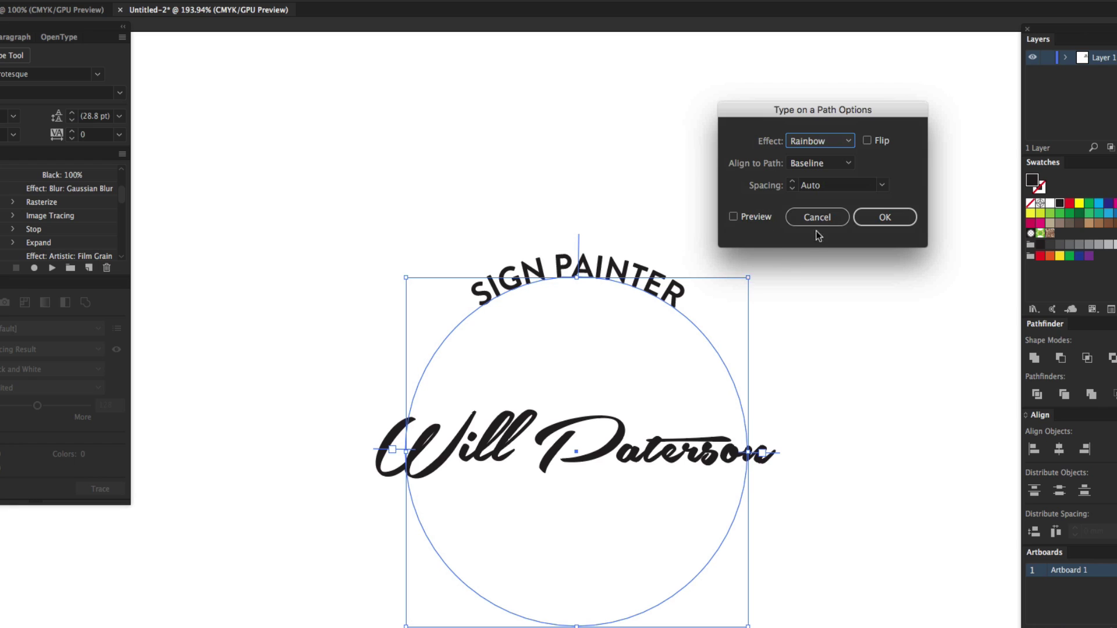
pyautogui.click(759, 217)
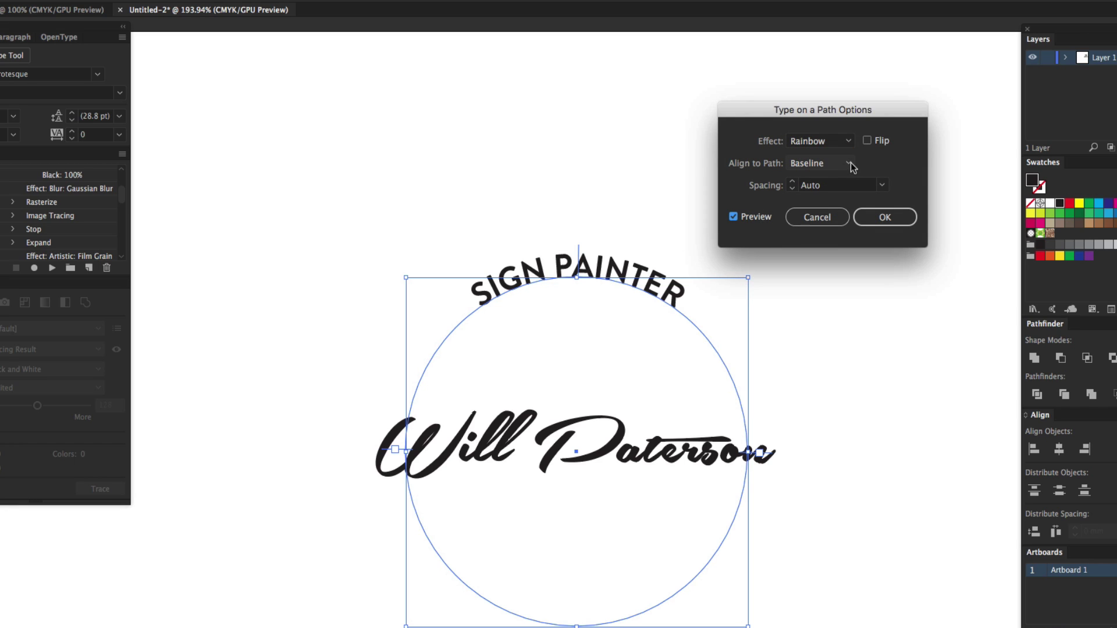
pyautogui.click(852, 165)
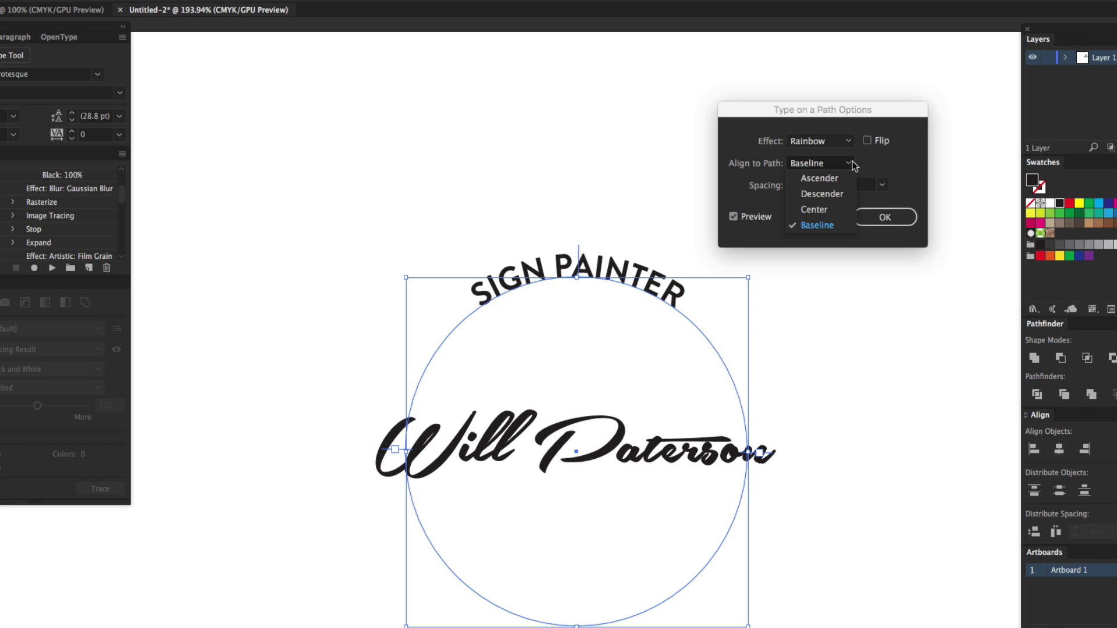
pyautogui.click(846, 210)
pyautogui.click(885, 218)
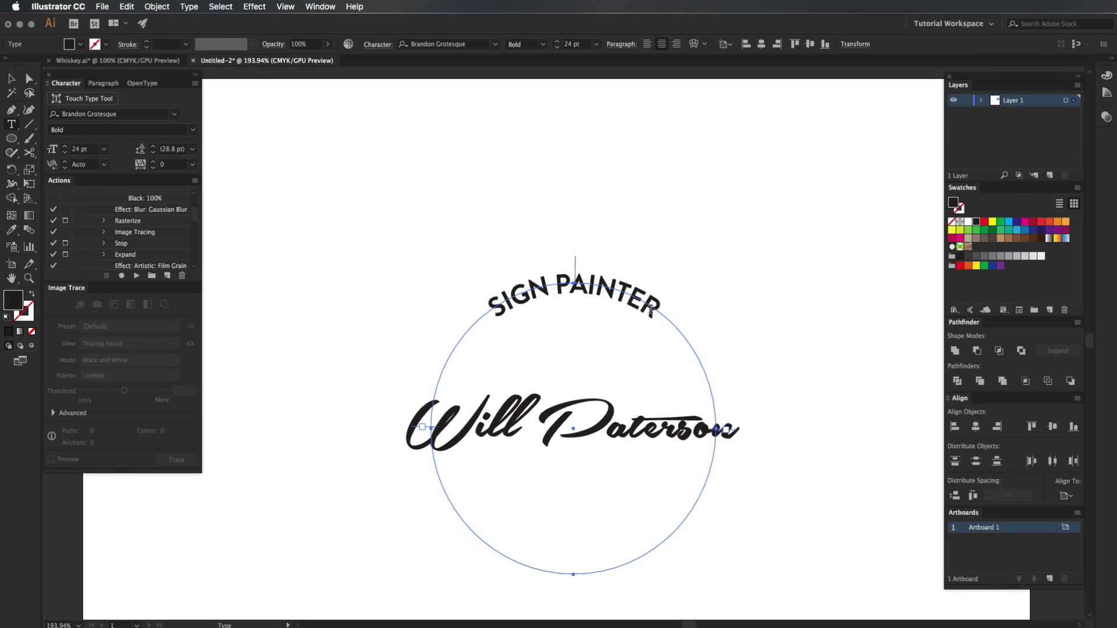
# Extend the arched text to read "SIGN PAINTER - LOGO DESIGNER".
pyautogui.click(650, 311)
pyautogui.write('- LOGO DESIGNER')
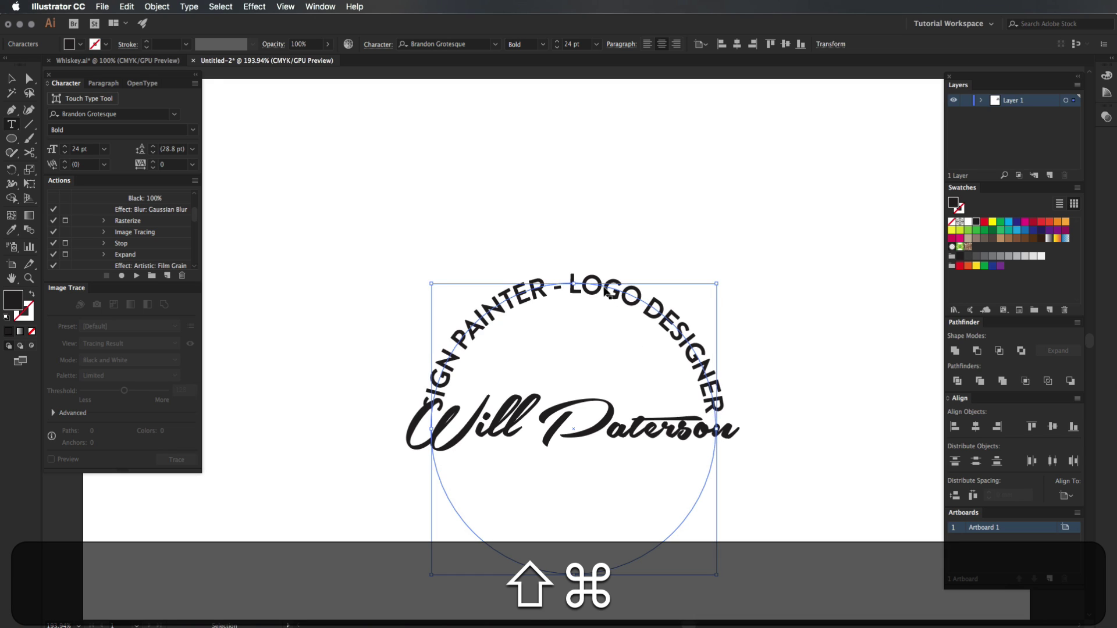
pyautogui.press('shift+super+a')
# Try smaller sizes for the whole arched text and set it to 12 pt.
pyautogui.press('shift')
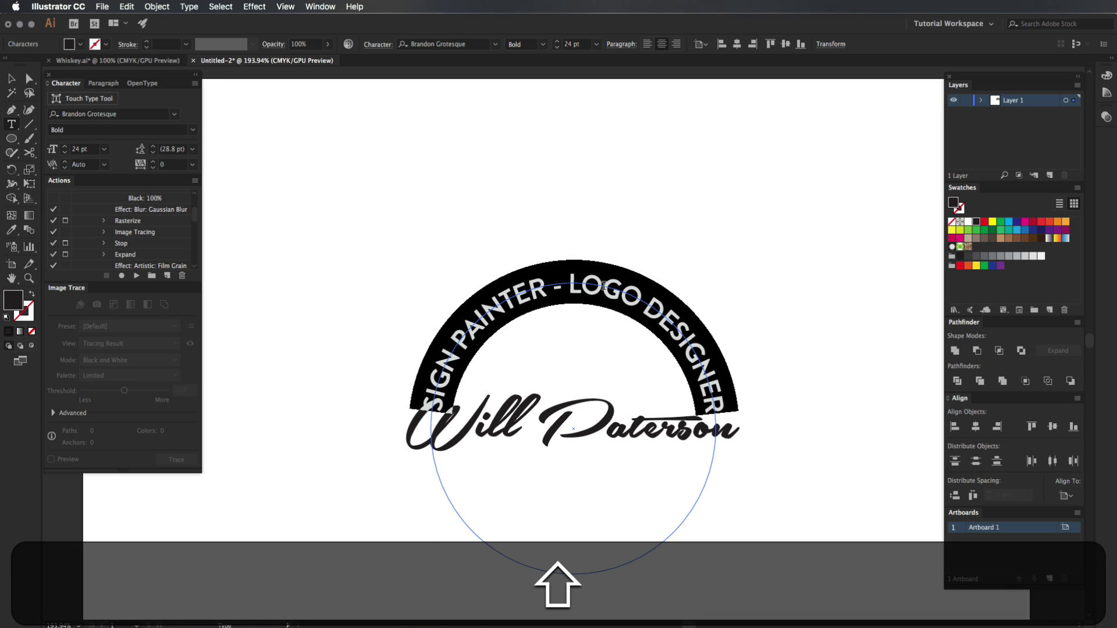
pyautogui.press('super')
pyautogui.press('shift+super+comma')
pyautogui.press('shift+super+comma')
pyautogui.press('shift+super+comma')
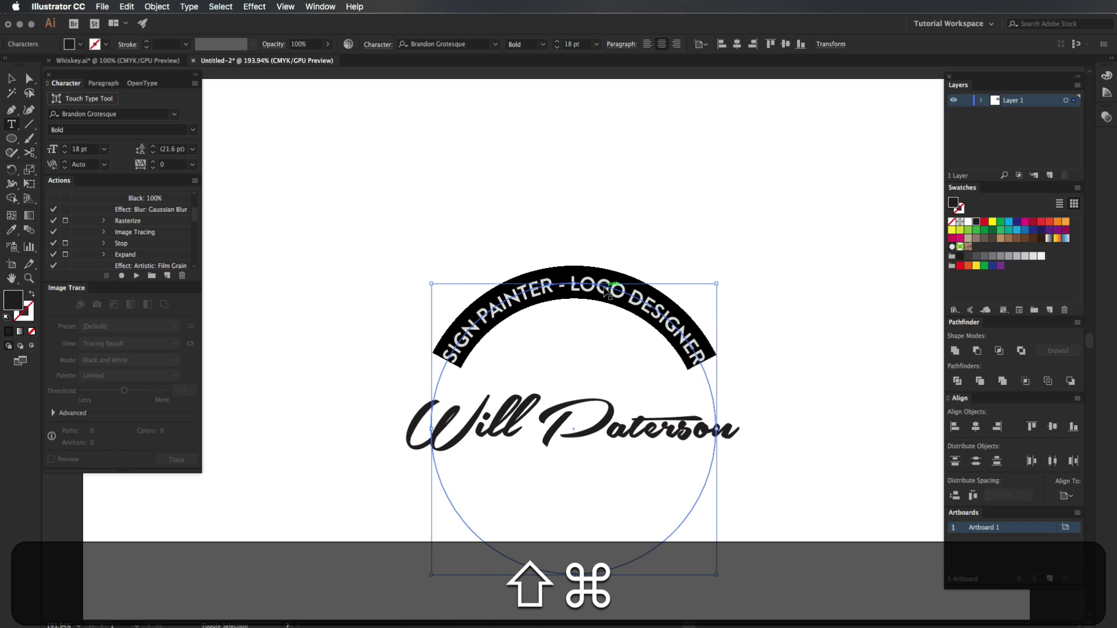
pyautogui.press('shift+super+comma')
pyautogui.press('shift+super+comma')
pyautogui.press('shift+super+period')
pyautogui.press('shift+super+period')
pyautogui.press('shift+super+comma')
pyautogui.press('shift+super+comma')
pyautogui.press('shift+super+comma')
pyautogui.press('shift+super+period')
pyautogui.press('shift+super+period')
pyautogui.press('shift+super+period')
pyautogui.press('shift+super+comma')
pyautogui.press('shift+super+comma')
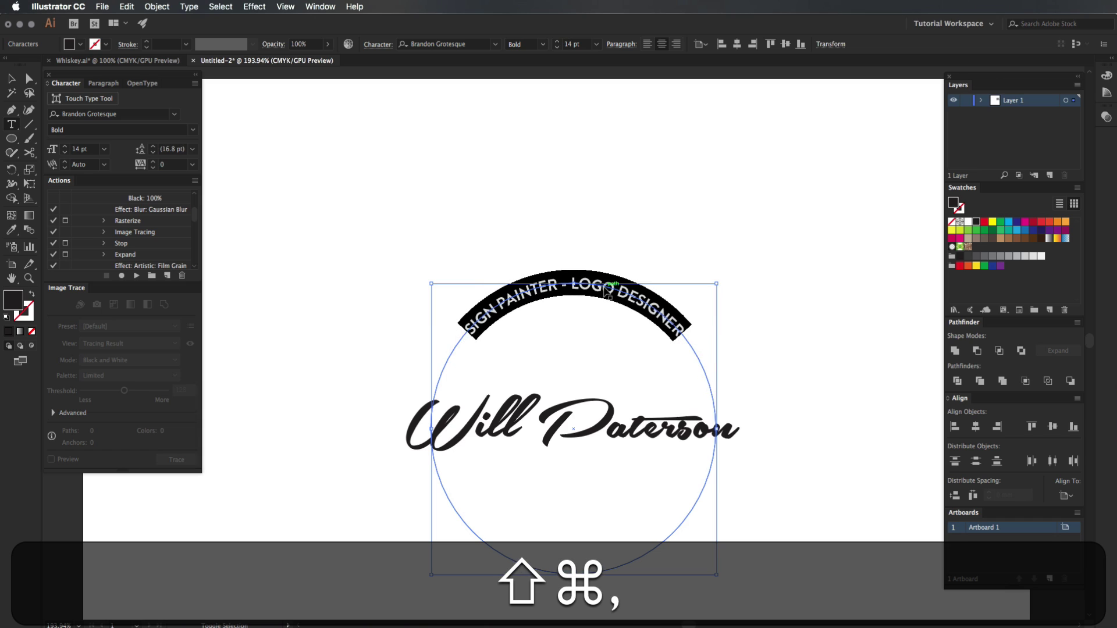
pyautogui.press('shift+super+period')
pyautogui.press('shift+super+comma')
pyautogui.press('shift+super+comma')
pyautogui.press('shift+super+comma')
pyautogui.press('shift+super+comma')
pyautogui.press('shift+super+period')
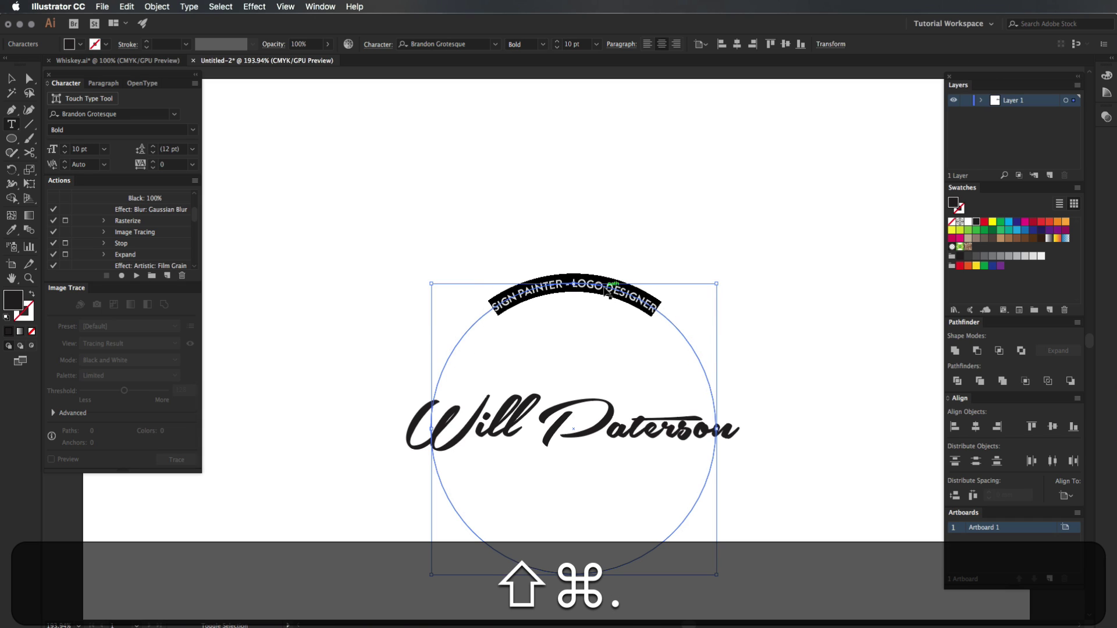
pyautogui.press('shift+super+period')
pyautogui.press('shift+super+period')
pyautogui.press('shift+super+comma')
pyautogui.press('shift+super+period')
pyautogui.press('shift+super+period')
pyautogui.press('shift+super+period')
pyautogui.press('shift+super+comma')
pyautogui.press('shift+super+comma')
pyautogui.press('shift+super+comma')
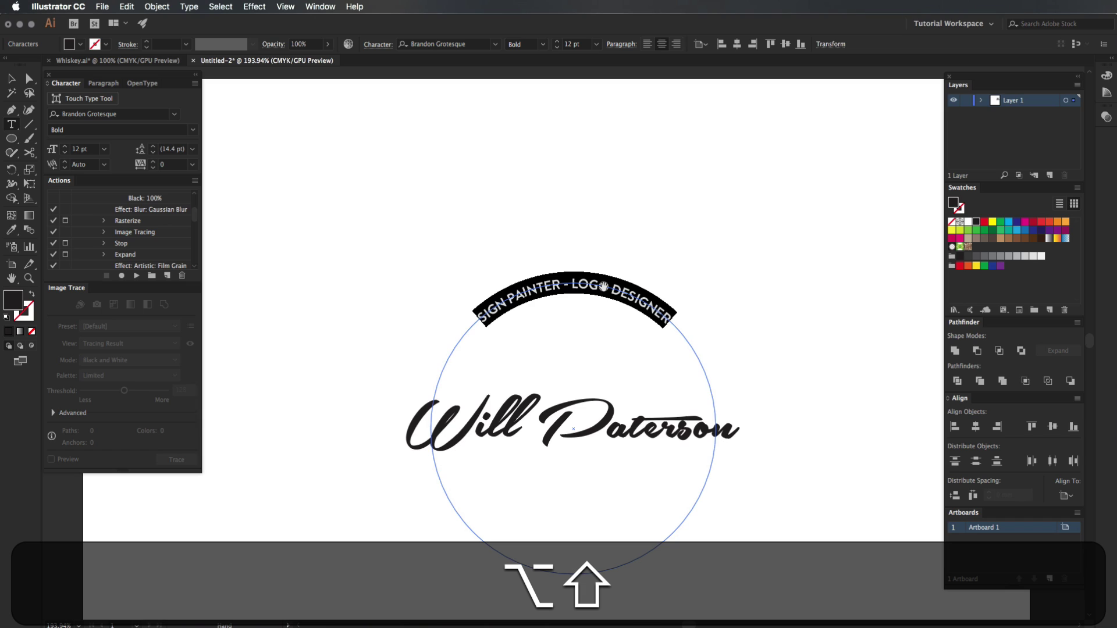
# Set the arched text's tracking to 100 and deselect it.
pyautogui.hotkey('alt', 'shift', 'Right')
pyautogui.hotkey('alt', 'shift', 'Right')
pyautogui.hotkey('alt', 'shift', 'Right')
pyautogui.hotkey('alt', 'shift', 'Right')
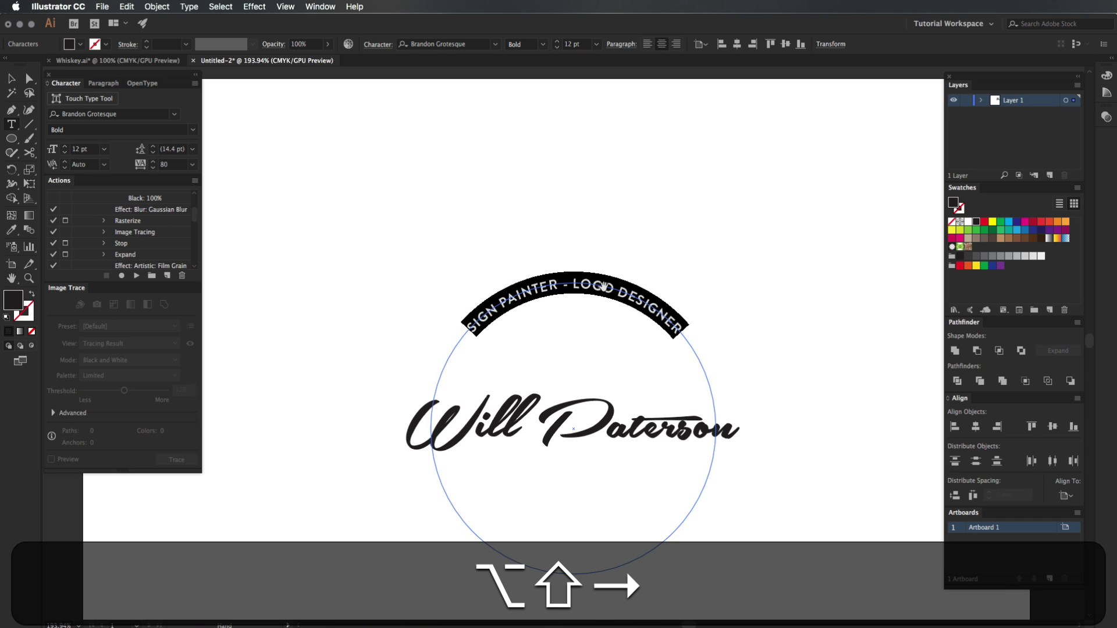
pyautogui.hotkey('alt', 'shift', 'Left')
pyautogui.hotkey('alt', 'shift', 'Left')
pyautogui.hotkey('alt', 'shift', 'Right')
pyautogui.hotkey('alt', 'shift', 'Right')
pyautogui.hotkey('alt', 'shift', 'Right')
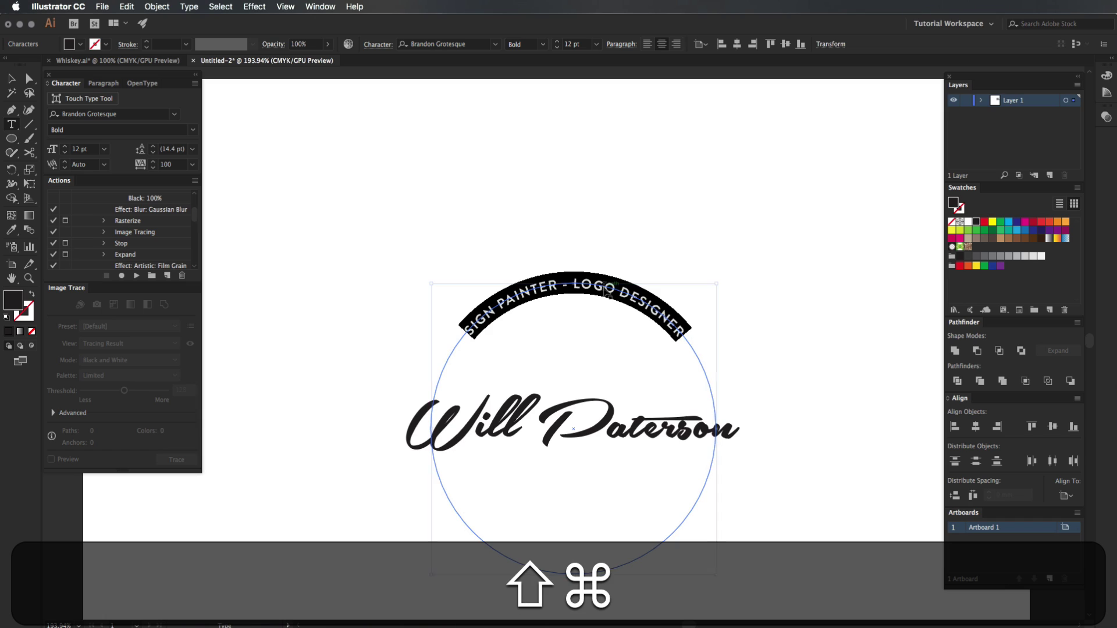
pyautogui.press('shift+super+Return')
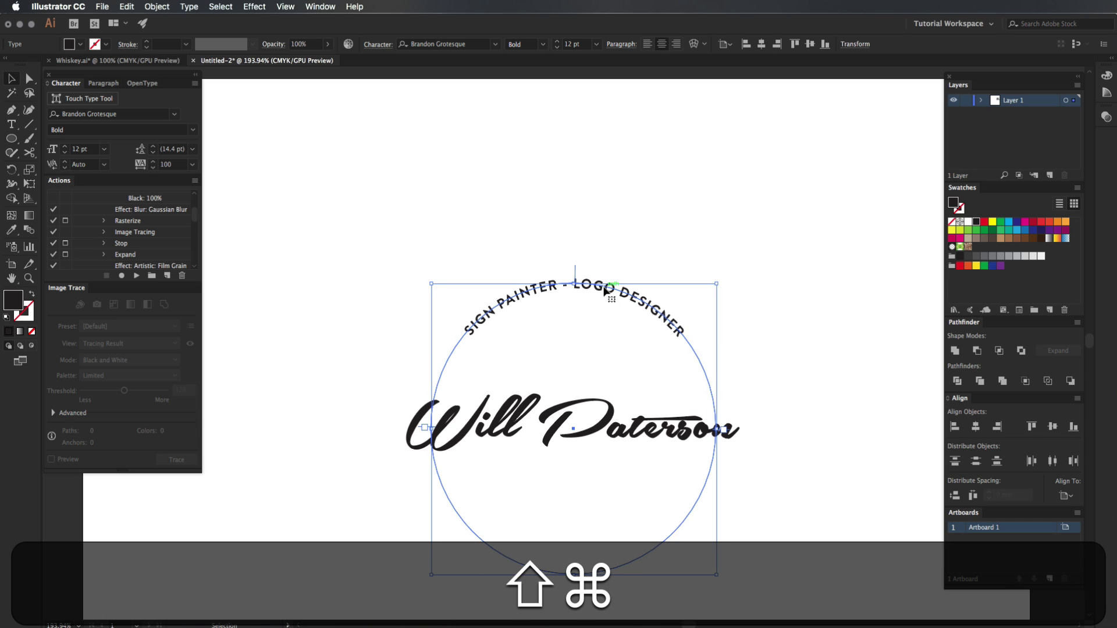
pyautogui.click(621, 254)
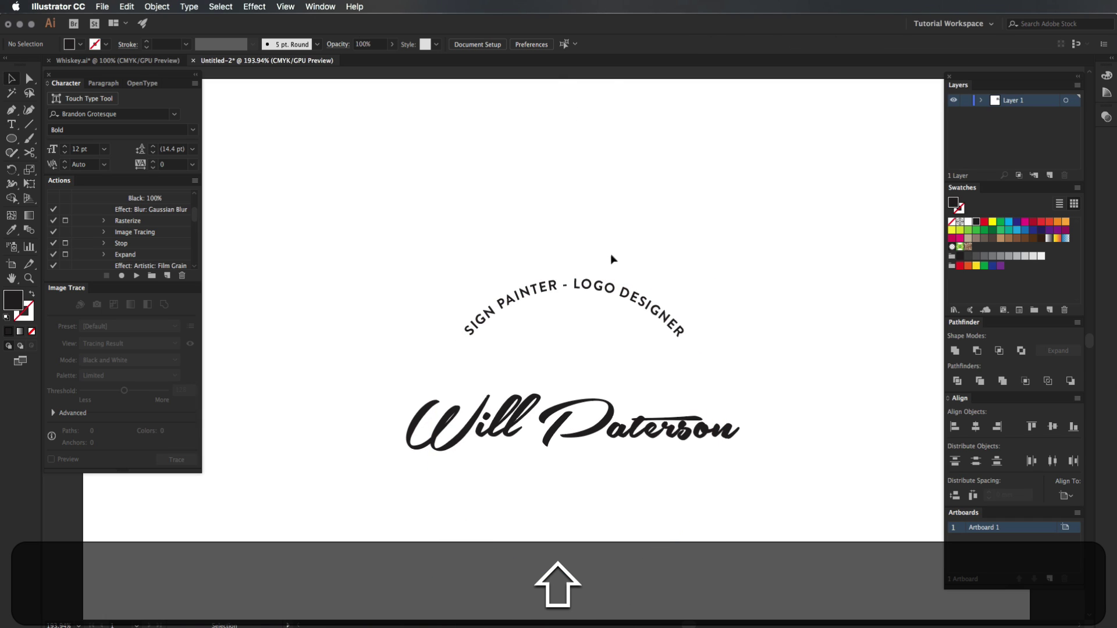
# Enlarge the arched text with its circle and move it down closer to the name lettering.
pyautogui.moveTo(608, 287); pyautogui.dragTo(608, 303)
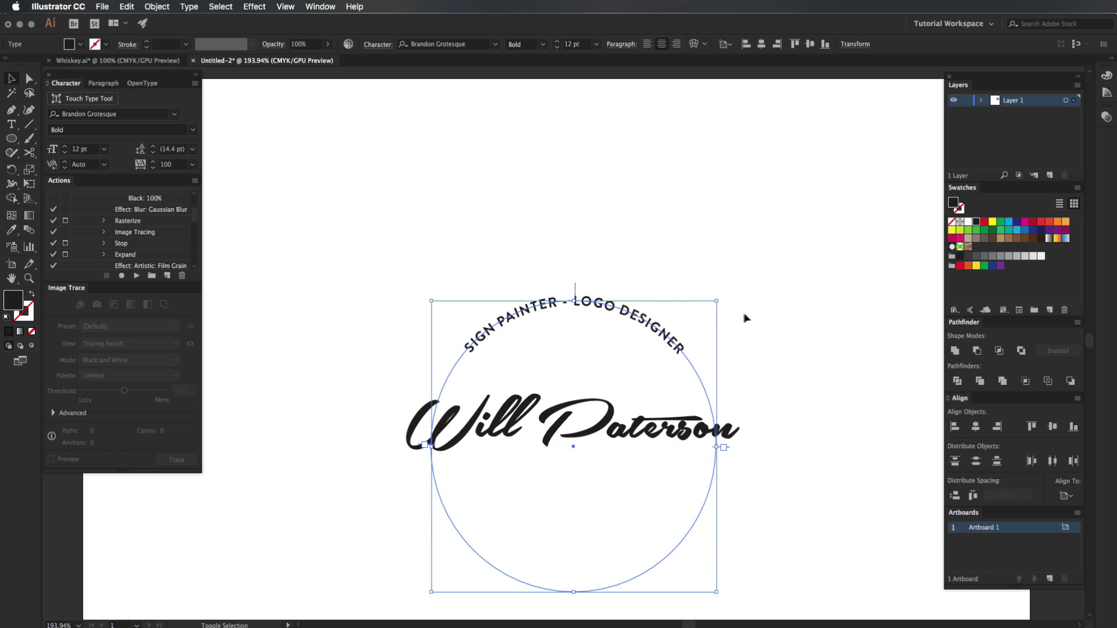
pyautogui.moveTo(714, 302); pyautogui.dragTo(776, 240)
pyautogui.moveTo(675, 265); pyautogui.dragTo(677, 312)
pyautogui.click(722, 278)
# Move the name lettering up to sit just beneath the arched text.
pyautogui.moveTo(727, 276); pyautogui.dragTo(554, 439)
pyautogui.moveTo(605, 410); pyautogui.dragTo(603, 326)
pyautogui.click(735, 247)
pyautogui.moveTo(739, 301); pyautogui.dragTo(681, 336)
pyautogui.click(744, 295)
pyautogui.press('super+z')
# Scale the arched text down with its circle to about 108 mm across, giving 12.54 pt type, and nudge it over the name lettering.
pyautogui.click(722, 279)
pyautogui.moveTo(777, 213); pyautogui.dragTo(747, 245)
pyautogui.click(584, 250)
pyautogui.moveTo(596, 250); pyautogui.dragTo(602, 247)
# Align the arched text and the name lettering horizontally by their centres, and deselect them.
pyautogui.moveTo(812, 202); pyautogui.dragTo(618, 327)
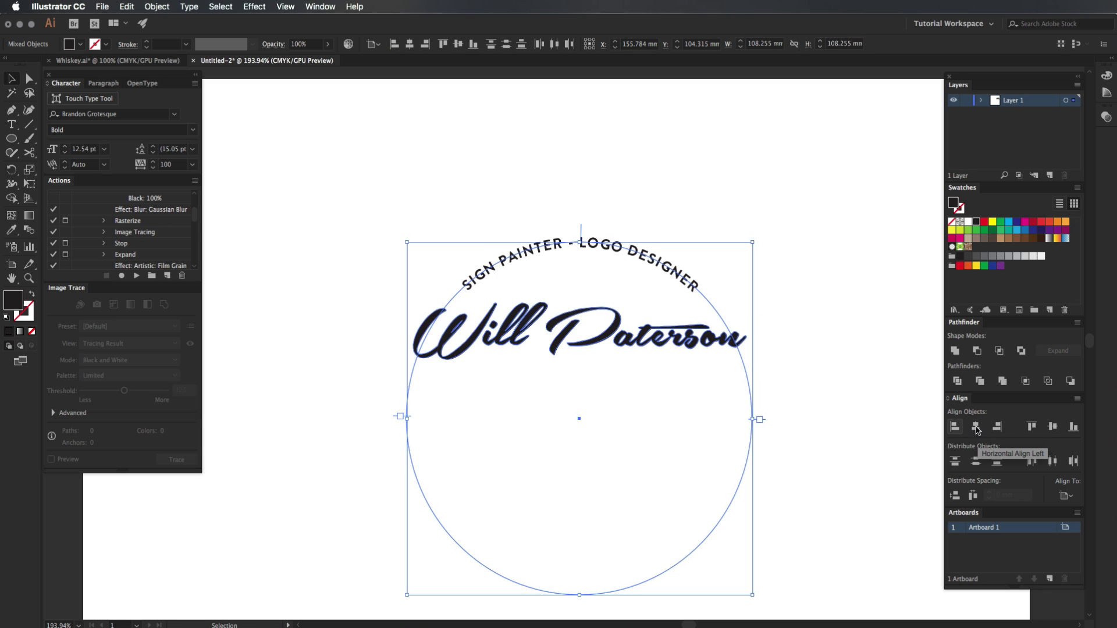
pyautogui.click(330, 4)
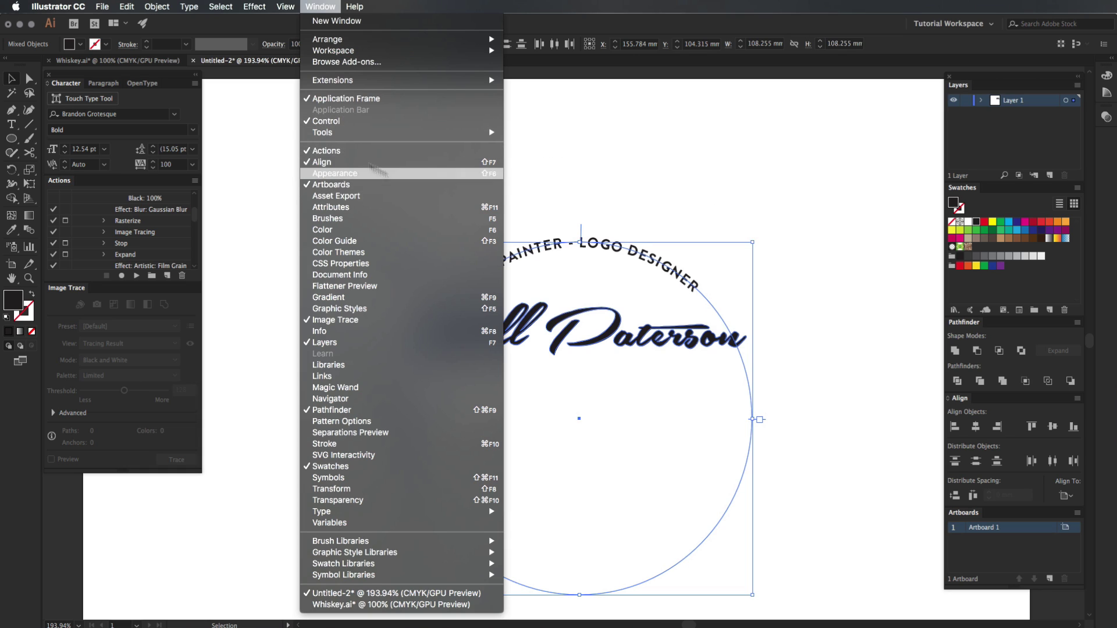
pyautogui.click(349, 163)
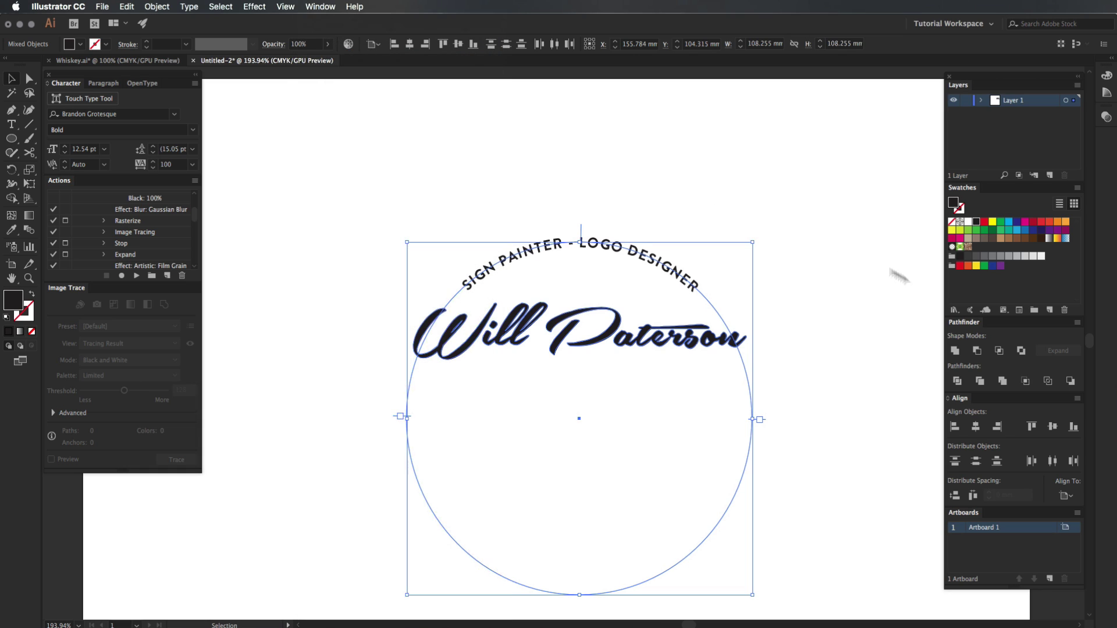
pyautogui.click(976, 426)
pyautogui.click(773, 361)
# Nudge the name lettering down slightly, enlarge it a little beneath the arched text, and deselect it.
pyautogui.moveTo(742, 337); pyautogui.dragTo(817, 323)
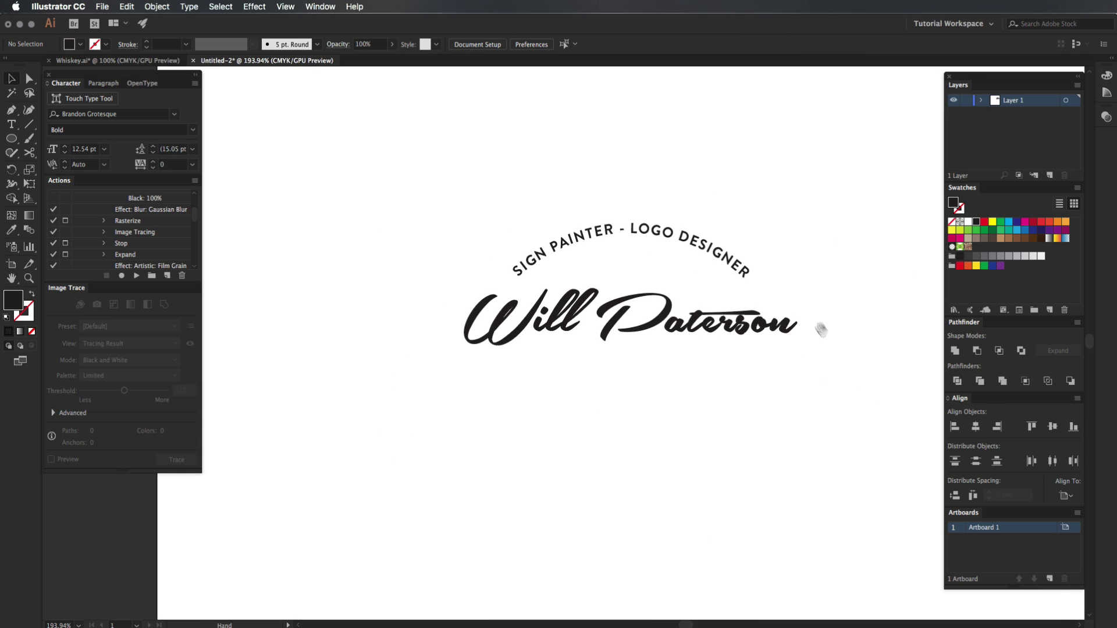
pyautogui.press('z')
pyautogui.scroll(-2, 770, 310)
pyautogui.press('v')
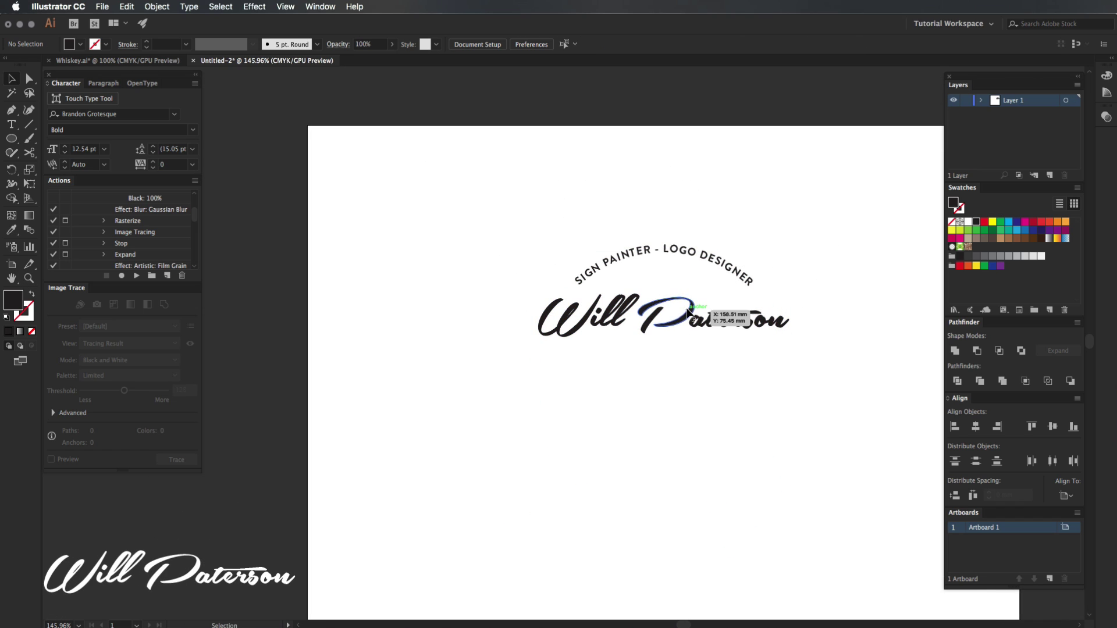
pyautogui.moveTo(690, 304); pyautogui.dragTo(690, 310)
pyautogui.click(772, 210)
pyautogui.click(756, 329)
pyautogui.moveTo(789, 301); pyautogui.dragTo(800, 294)
pyautogui.click(810, 274)
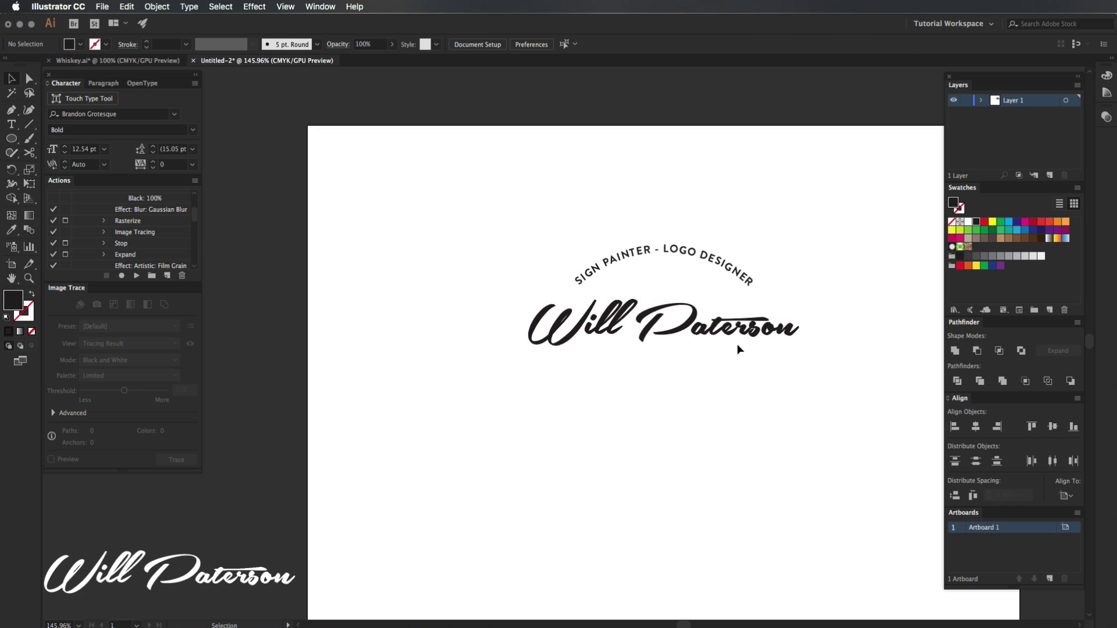
# Rotate a copy of the arched text 180 degrees around its circle's centre so it sits along the lower arc.
pyautogui.click(675, 260)
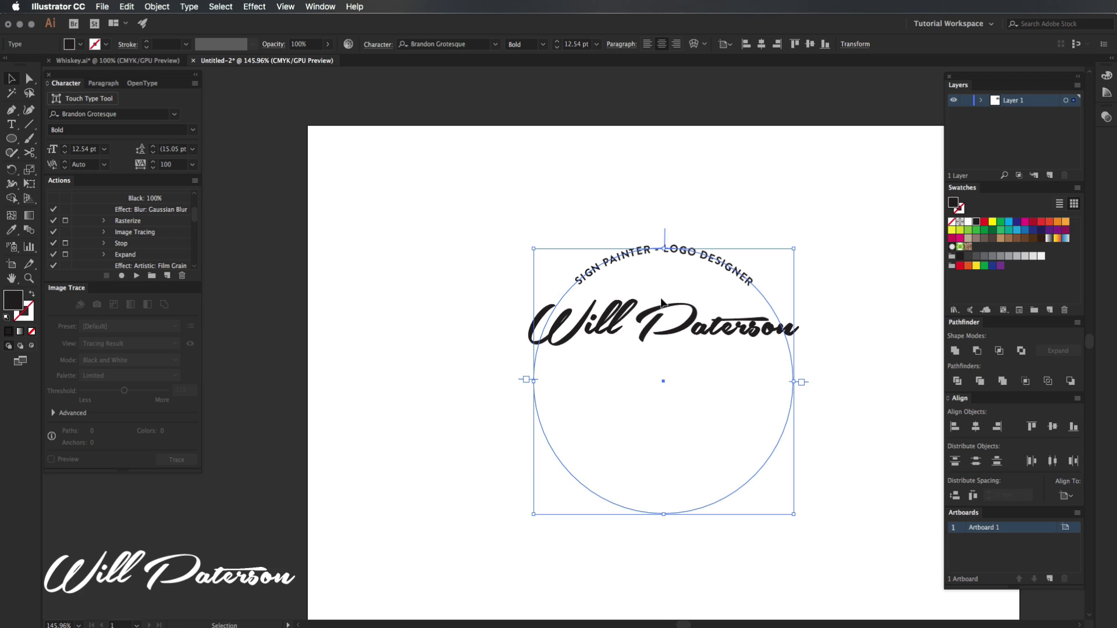
pyautogui.press('a')
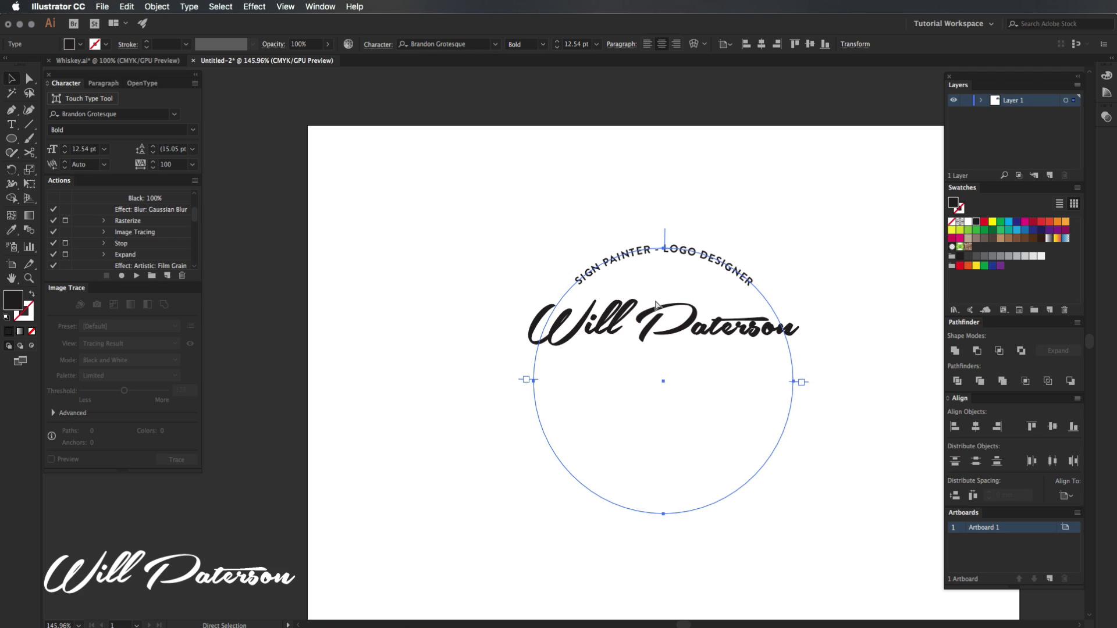
pyautogui.press('v')
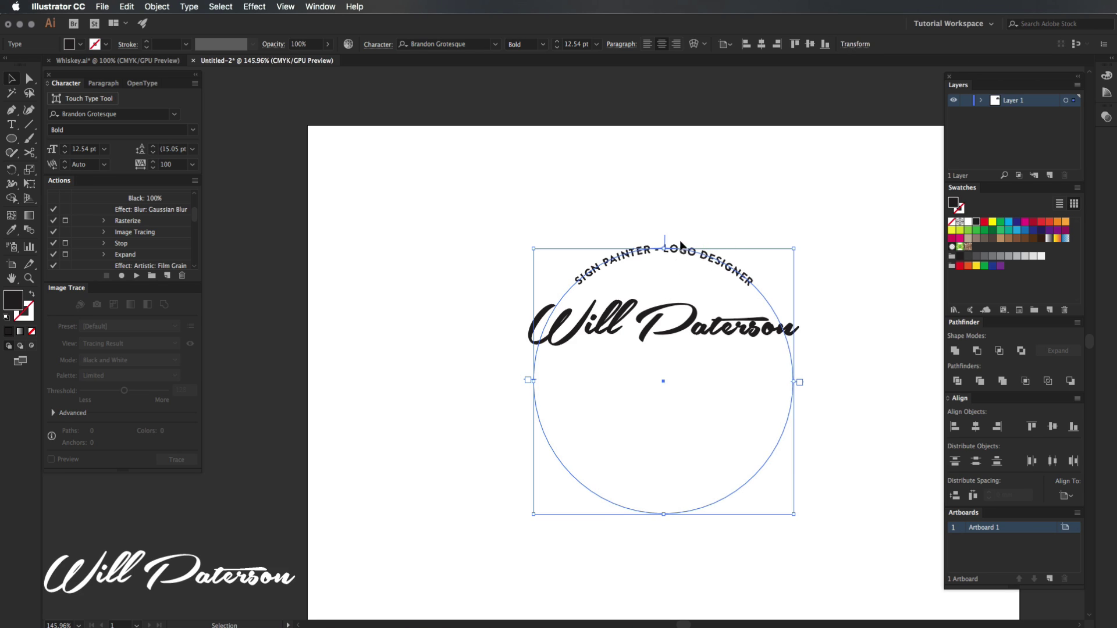
pyautogui.press('r')
pyautogui.moveTo(698, 194); pyautogui.dragTo(661, 517)
pyautogui.press('v')
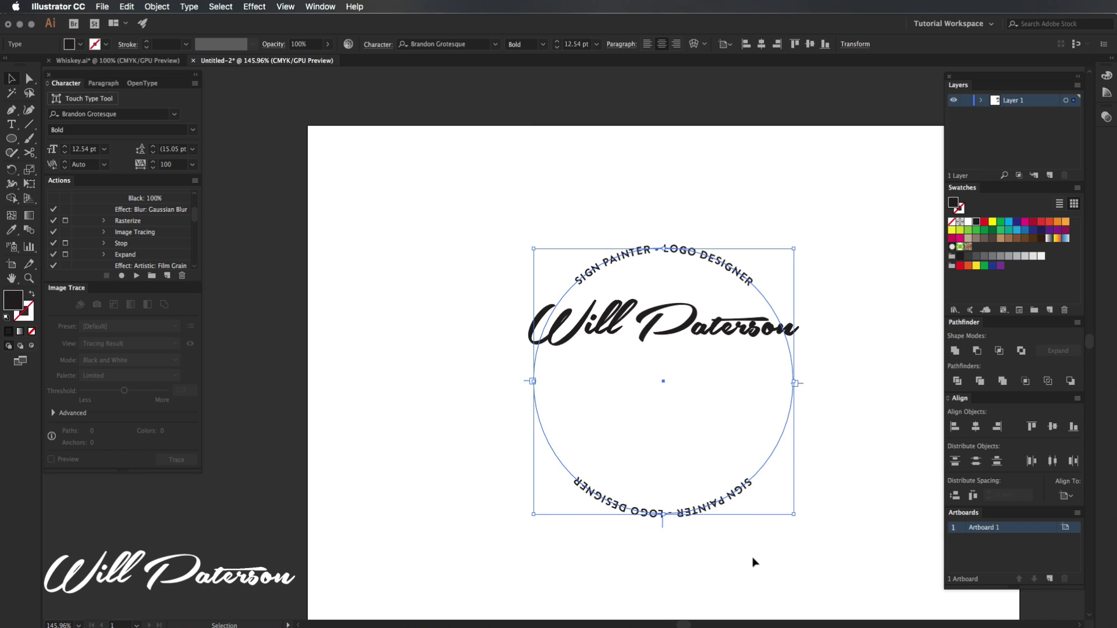
pyautogui.moveTo(746, 582); pyautogui.dragTo(743, 584)
# Flip the lower arched text on its path so it reads upright, with preview on.
pyautogui.click(690, 513)
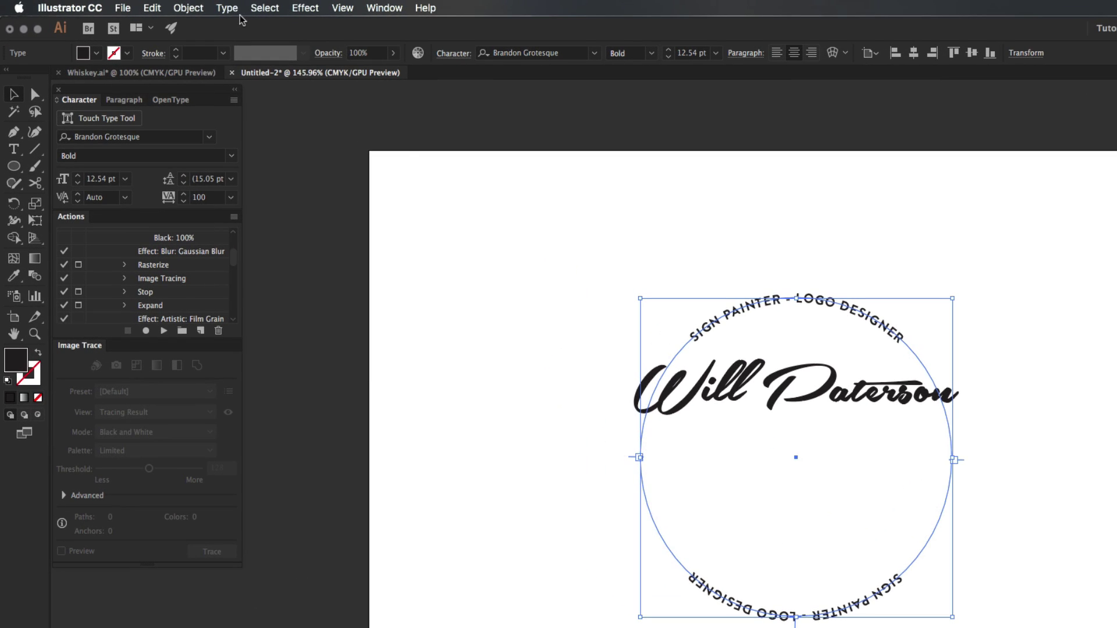
pyautogui.click(229, 8)
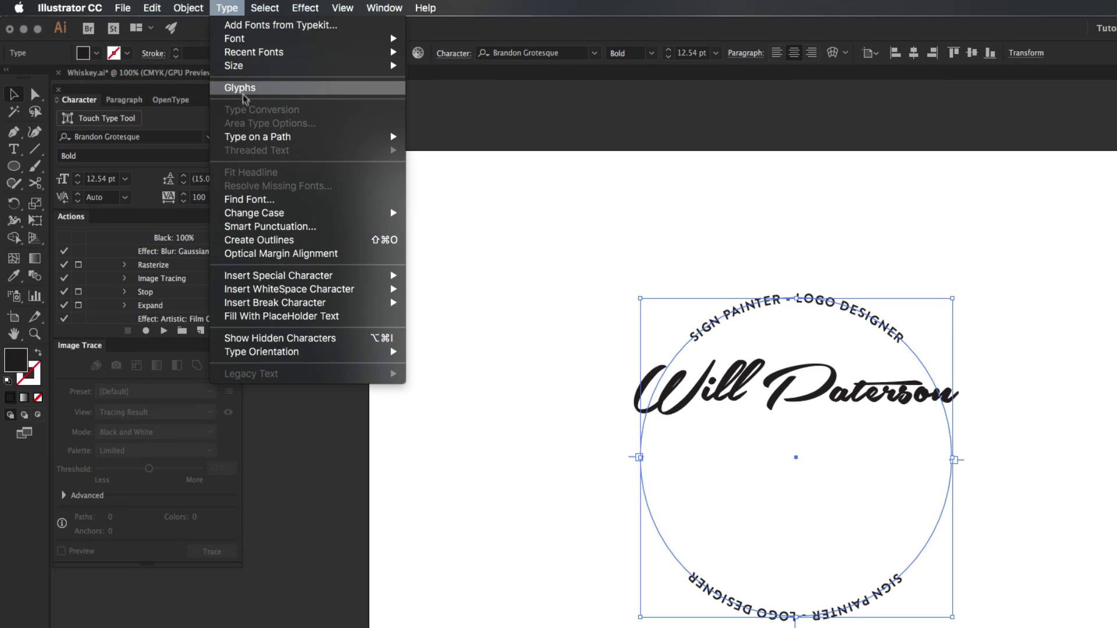
pyautogui.moveTo(256, 138)
pyautogui.click(476, 213)
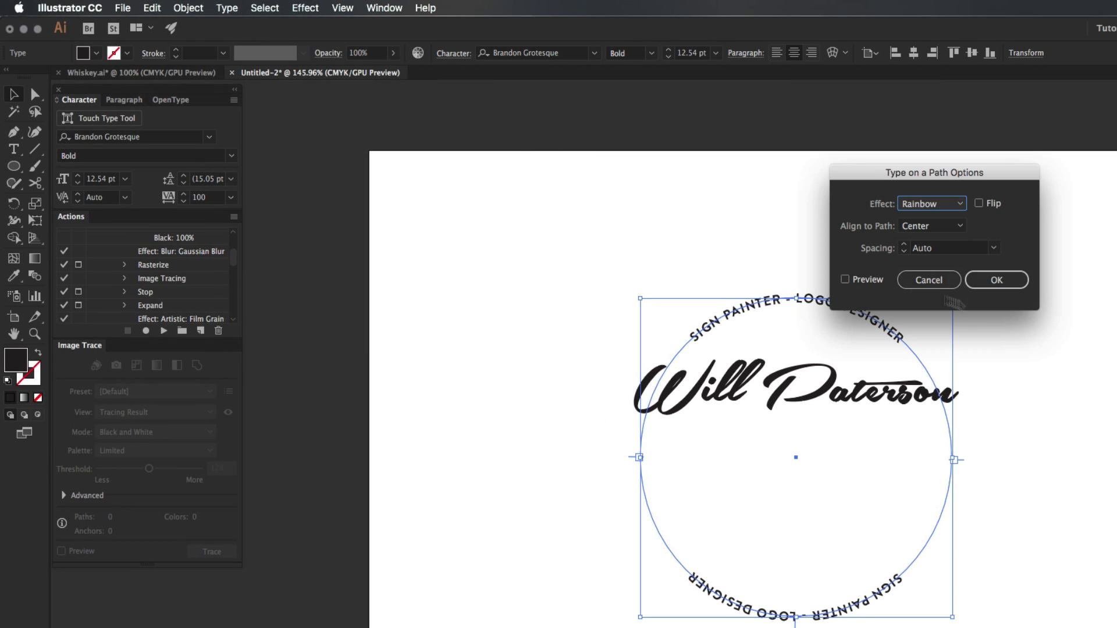
pyautogui.click(868, 275)
pyautogui.click(980, 203)
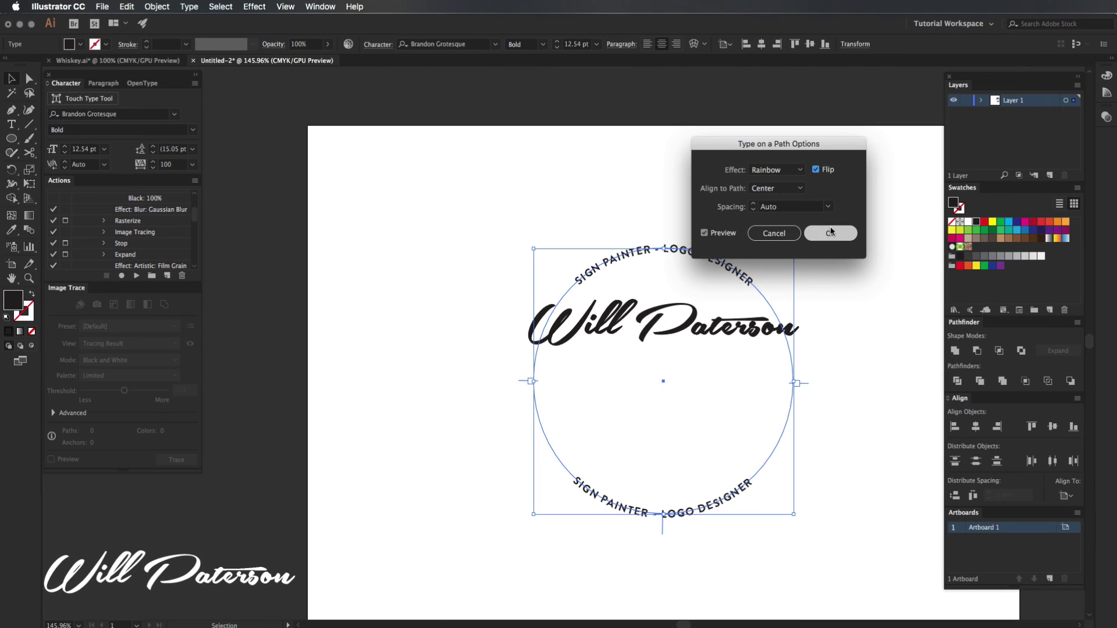
pyautogui.click(830, 233)
# Move the lower arched text up toward the name lettering and replace its wording with "ENGLAND UK".
pyautogui.moveTo(717, 498); pyautogui.dragTo(725, 439)
pyautogui.doubleClick(717, 440)
pyautogui.press('super+a')
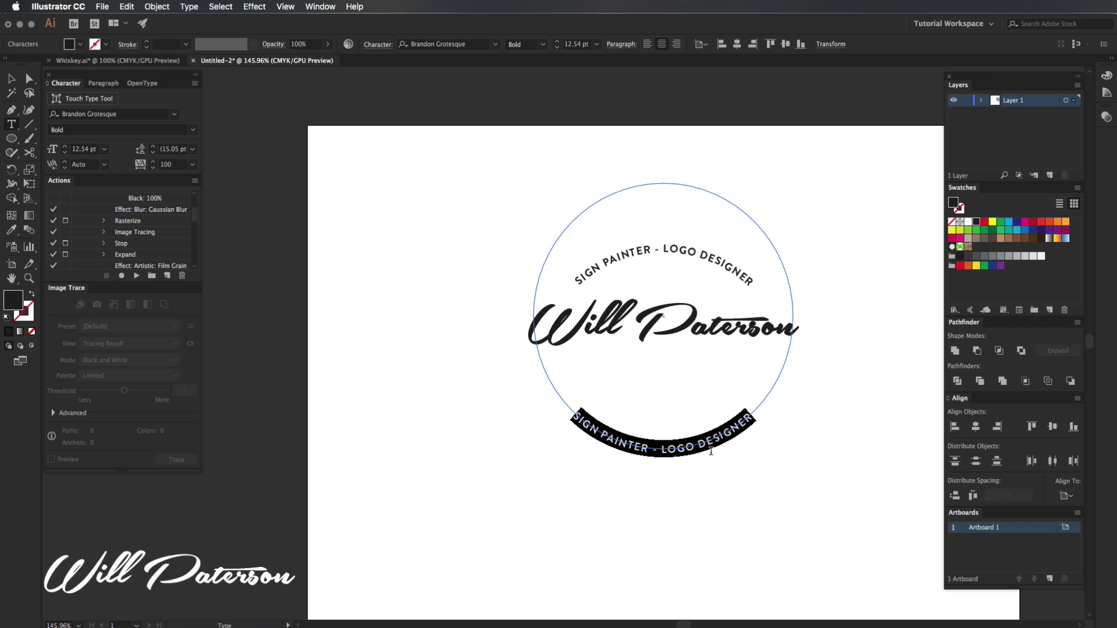
pyautogui.write('ENGLAND')
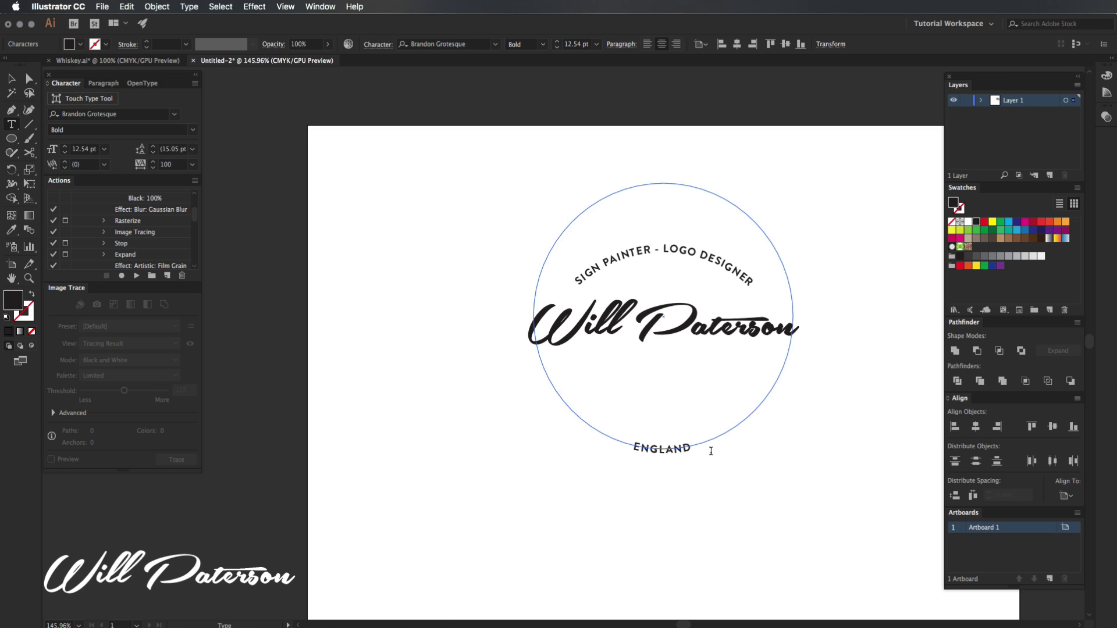
pyautogui.write(' UK')
pyautogui.press('Escape')
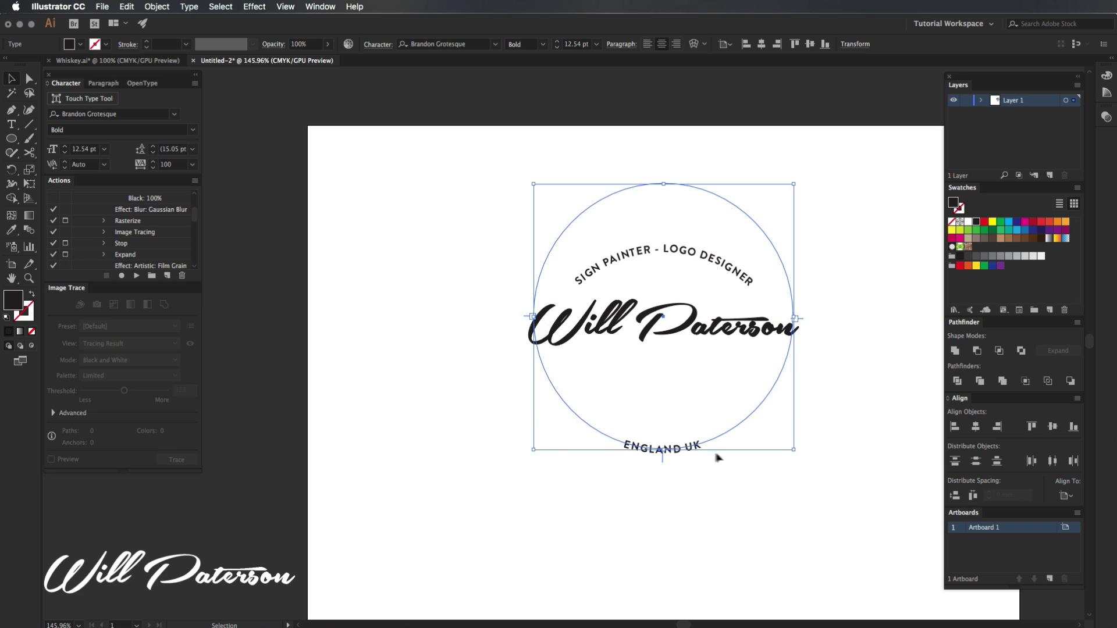
# Nudge the "ENGLAND UK" text up slightly toward the name lettering and deselect it.
pyautogui.click(725, 464)
pyautogui.moveTo(741, 489); pyautogui.dragTo(689, 409)
pyautogui.click(678, 531)
pyautogui.moveTo(671, 452); pyautogui.dragTo(671, 442)
pyautogui.click(701, 391)
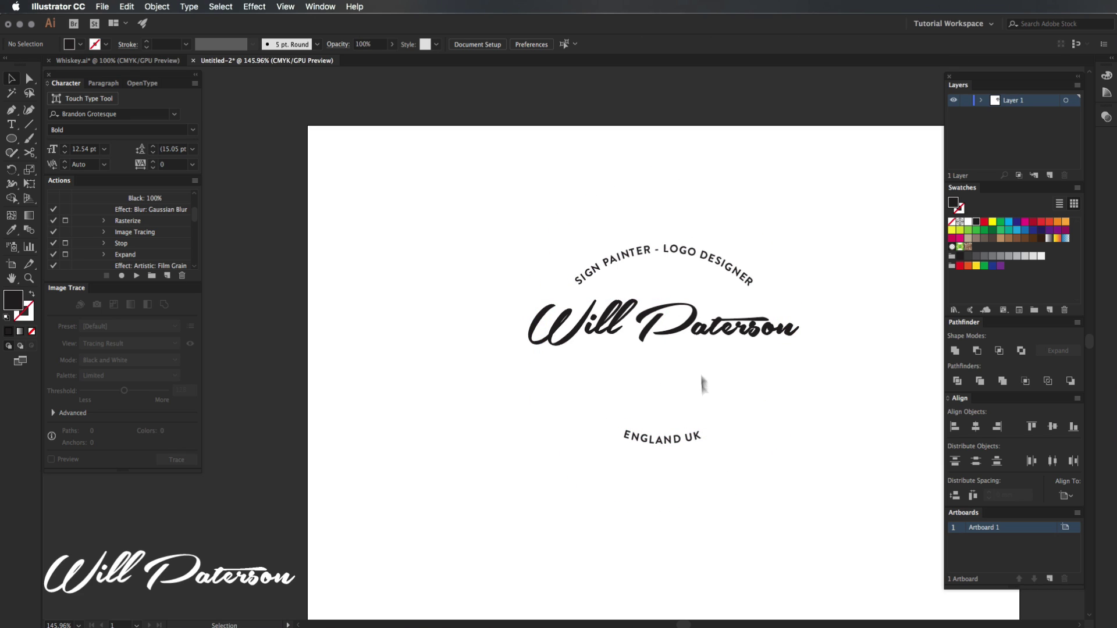
# Add the text line "AVAILBLE FOR COMMISSIONS" centred beneath the name lettering and enlarge it to 15.09 pt.
pyautogui.press('t')
pyautogui.click(637, 375)
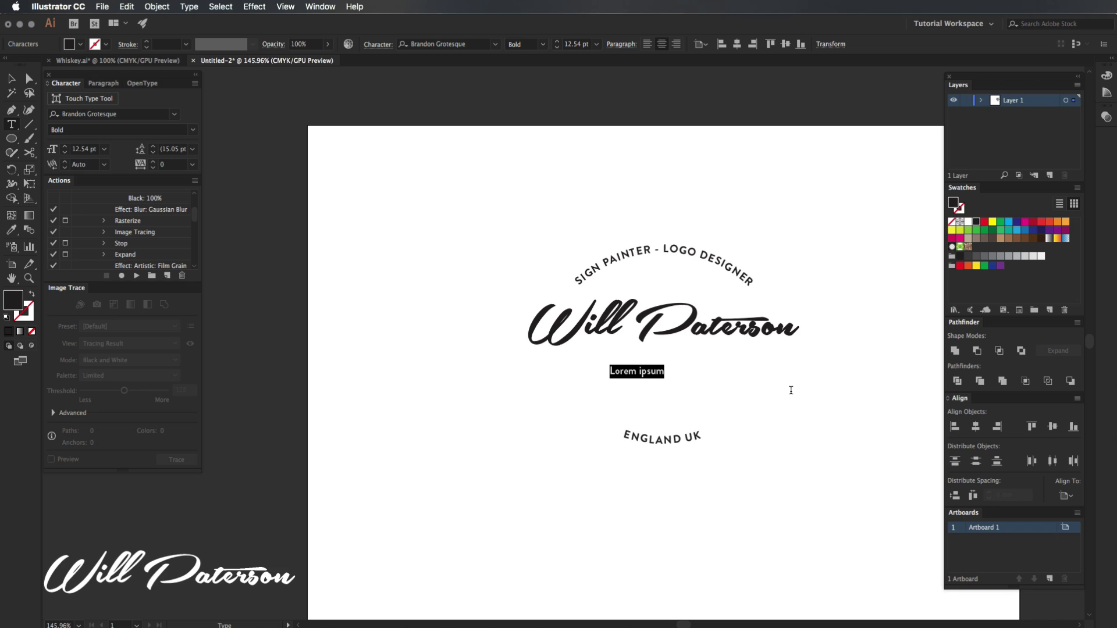
pyautogui.write('AVAILBLE FOR COMMISSIONS')
pyautogui.press('Escape')
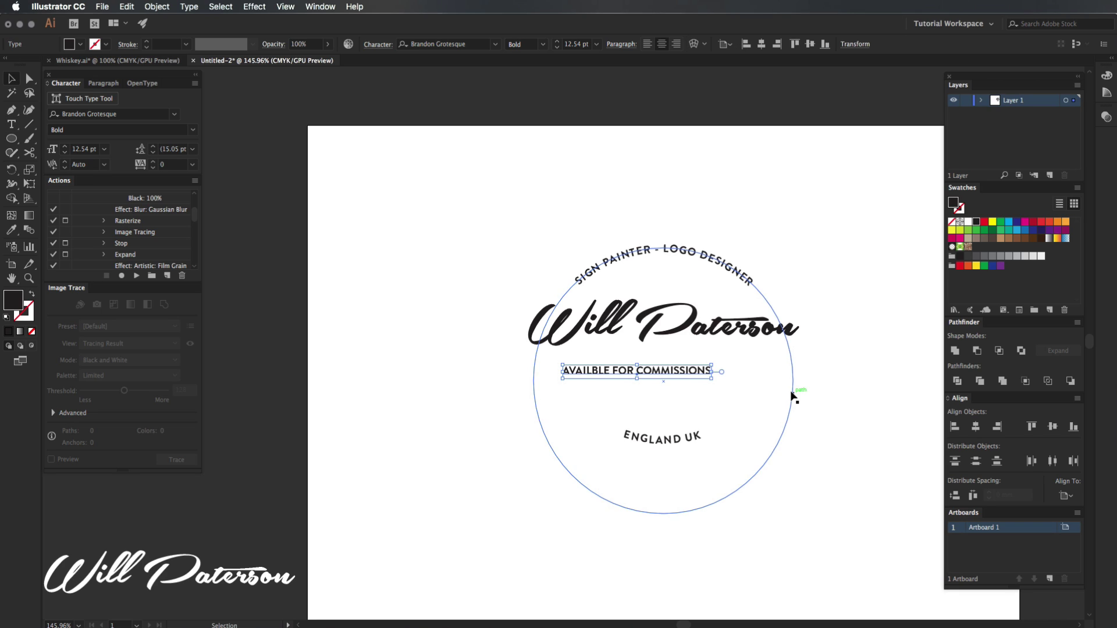
pyautogui.click(848, 451)
pyautogui.moveTo(657, 370); pyautogui.dragTo(683, 368)
pyautogui.click(692, 523)
# Duplicate the "AVAILBLE FOR COMMISSIONS" line just below itself and replace the copy's wording with "EST. 2012".
pyautogui.click(728, 373)
pyautogui.click(751, 391)
pyautogui.click(730, 372)
pyautogui.moveTo(739, 377); pyautogui.dragTo(715, 387)
pyautogui.click(716, 389)
pyautogui.tripleClick(715, 387)
pyautogui.write('EST')
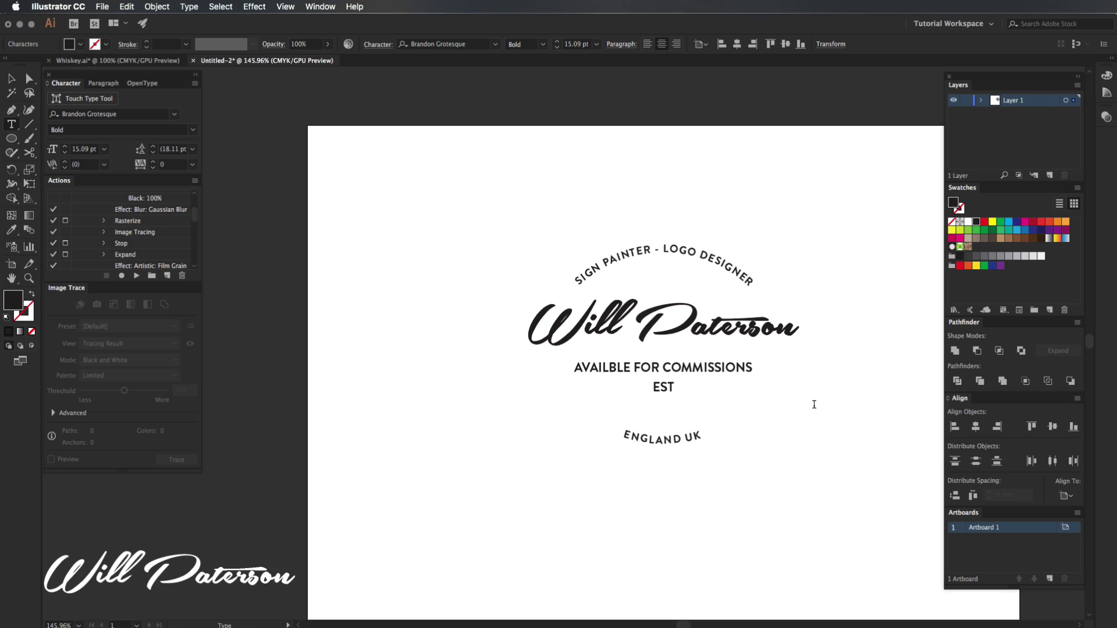
pyautogui.write('. 2012')
pyautogui.press('Escape')
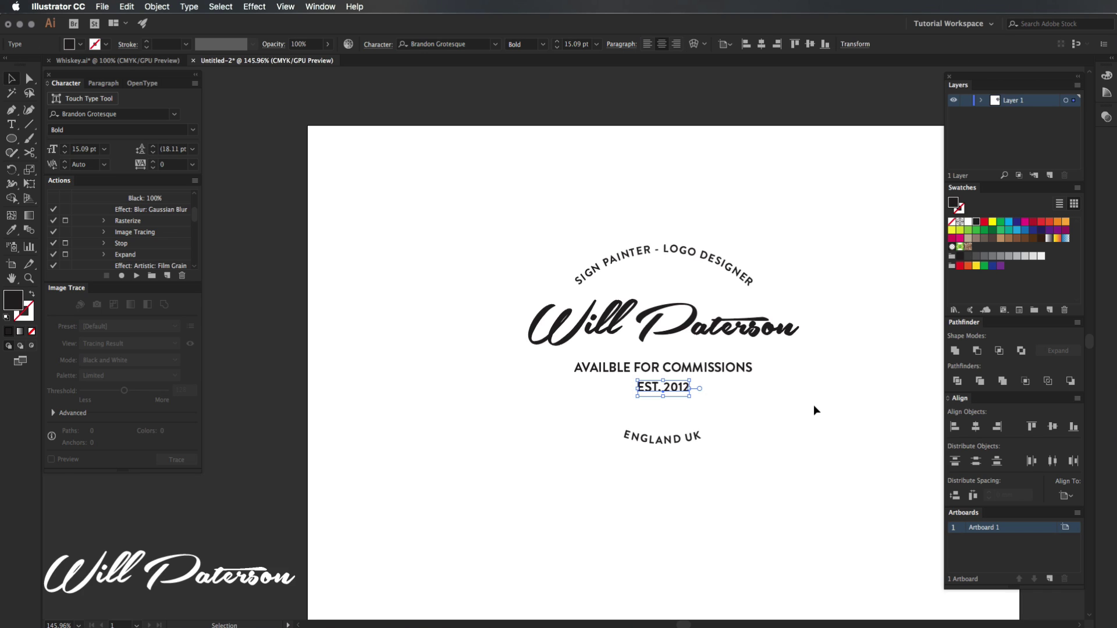
# Reduce the "EST. 2012" text to 12.94 pt and widen its tracking to 40, keeping it centred.
pyautogui.press('s')
pyautogui.moveTo(834, 252); pyautogui.dragTo(805, 217)
pyautogui.hotkey('ctrl', 'z')
pyautogui.press('v')
pyautogui.moveTo(688, 378); pyautogui.dragTo(686, 380)
pyautogui.hotkey('alt', 'Right')
pyautogui.hotkey('alt', 'Right')
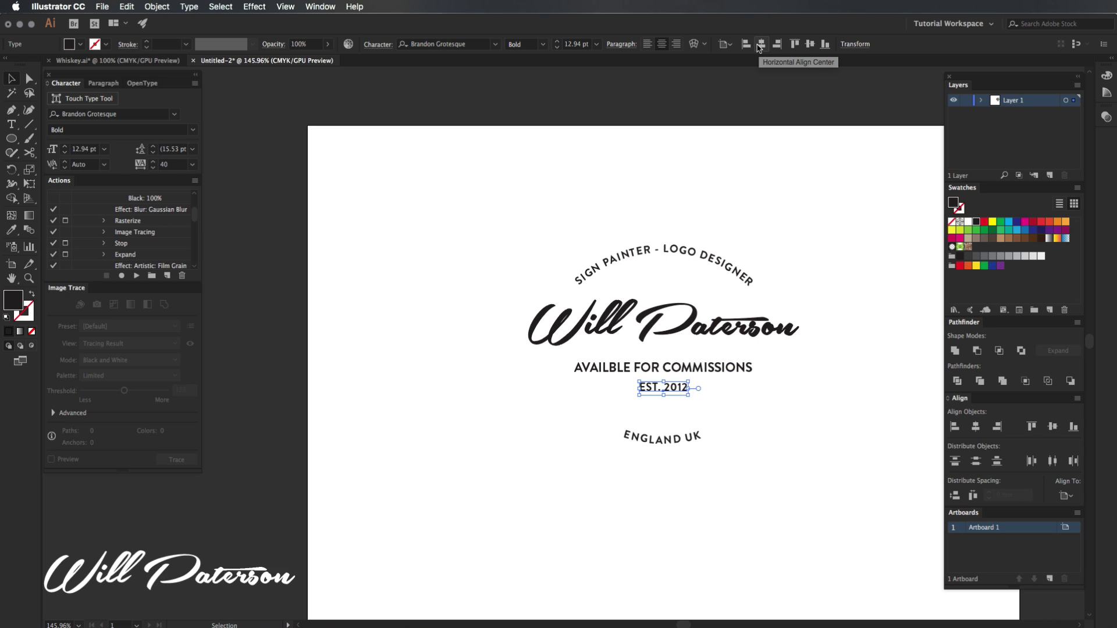
pyautogui.click(854, 316)
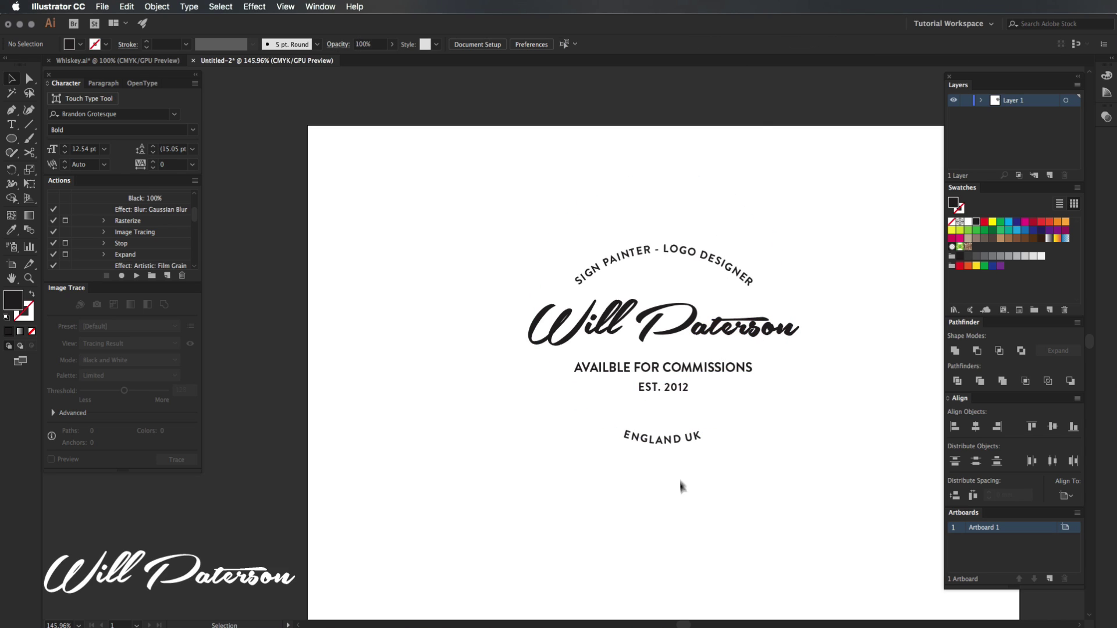
# Move the curved "ENGLAND UK" text up closer to the "EST. 2012" line.
pyautogui.click(682, 448)
pyautogui.click(699, 454)
pyautogui.moveTo(688, 436); pyautogui.dragTo(689, 425)
pyautogui.click(673, 558)
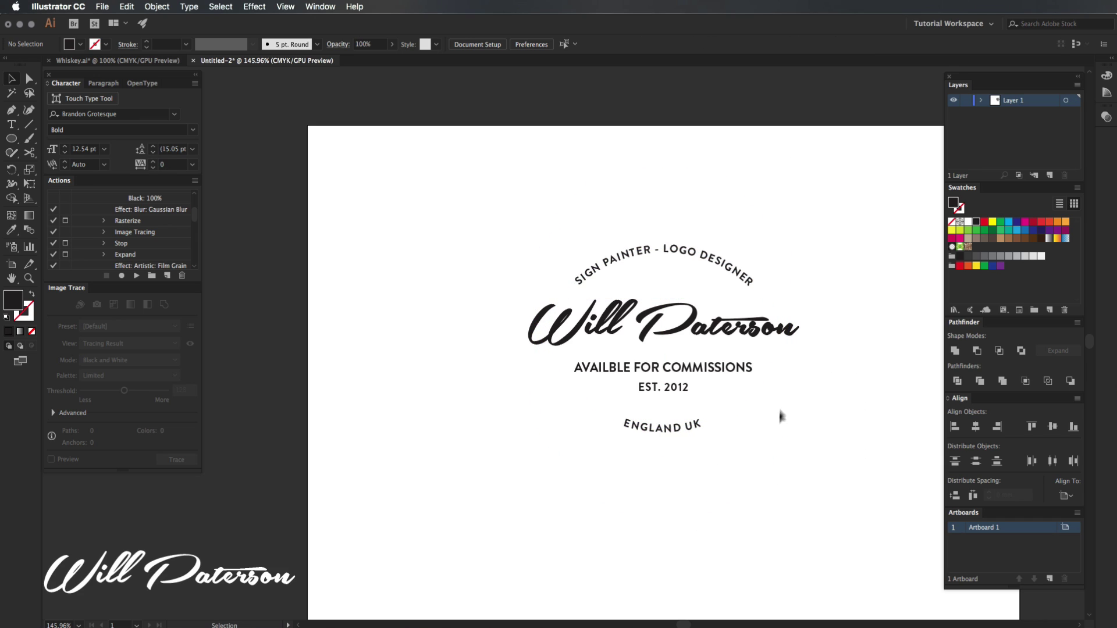
# Scale the "AVAILBLE FOR COMMISSIONS" and "EST. 2012" lines down together, to 12.57 pt and 10.78 pt, close beneath the name lettering.
pyautogui.click(695, 373)
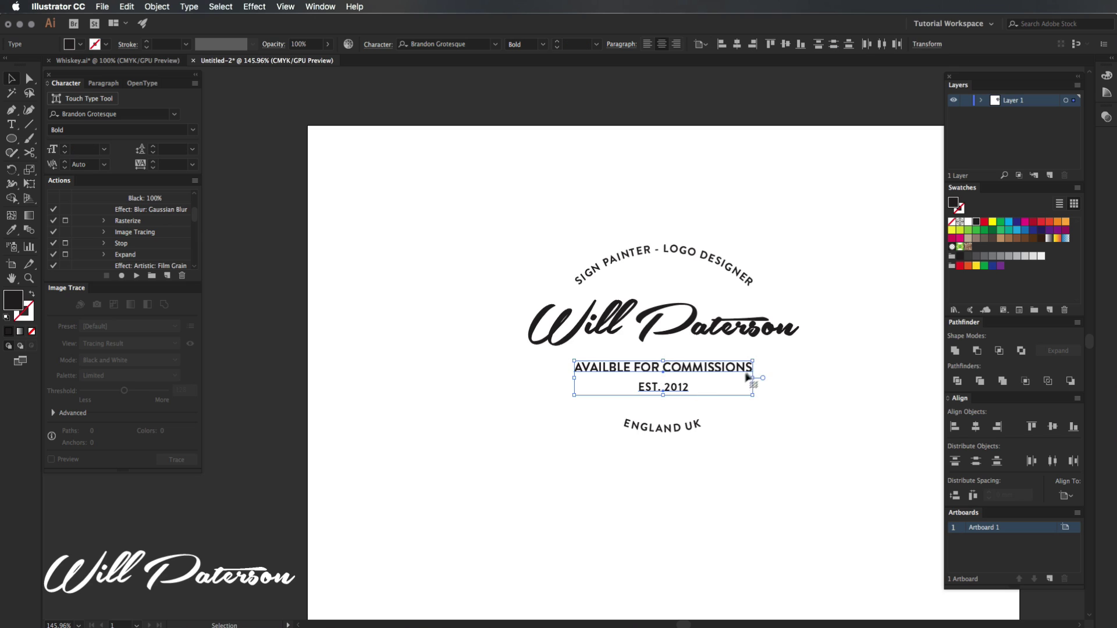
pyautogui.moveTo(753, 361); pyautogui.dragTo(695, 362)
pyautogui.click(865, 269)
pyautogui.click(683, 371)
pyautogui.click(798, 232)
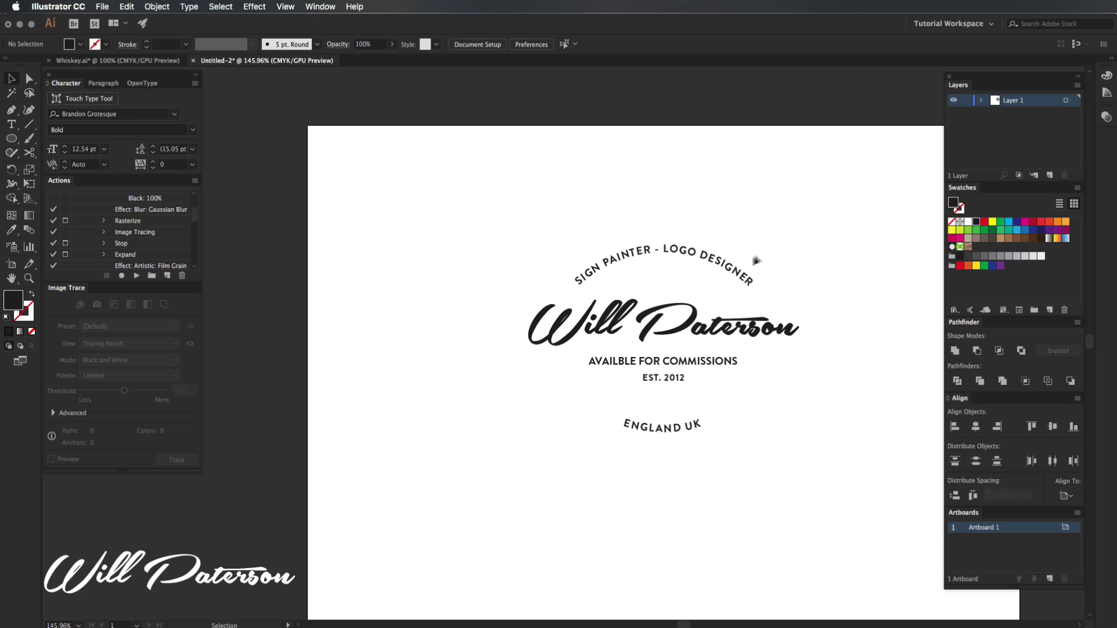
# Enlarge the arched "SIGN PAINTER - LOGO DESIGNER" text to 18.54 pt and tighten its tracking to 20.
pyautogui.click(748, 277)
pyautogui.press('super+shift+period')
pyautogui.press('super+shift+period')
pyautogui.hotkey('alt', 'Left')
pyautogui.hotkey('alt', 'Down')
pyautogui.hotkey('alt', 'Down')
pyautogui.hotkey('alt', 'Down')
pyautogui.hotkey('alt', 'Left')
pyautogui.hotkey('alt', 'Left')
pyautogui.hotkey('alt', 'Left')
pyautogui.press('super+shift+period')
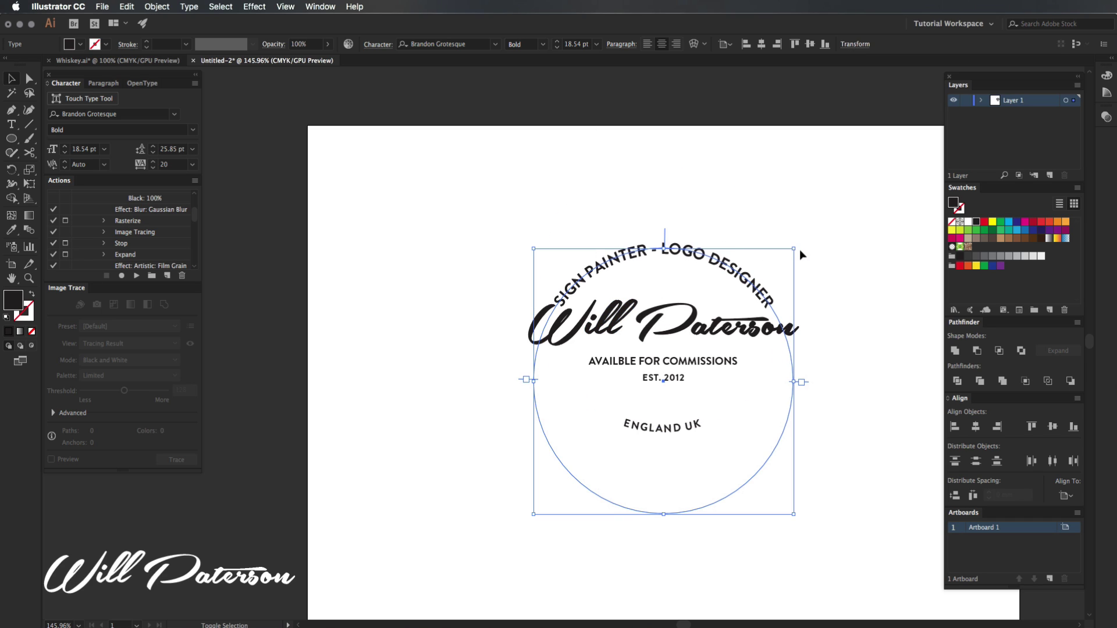
pyautogui.moveTo(793, 248); pyautogui.dragTo(789, 256)
pyautogui.press('super+z')
# Move the arched "SIGN PAINTER - LOGO DESIGNER" text up, away from the name lettering, and deselect it.
pyautogui.click(682, 331)
pyautogui.moveTo(698, 296); pyautogui.dragTo(666, 385)
pyautogui.press('super+a')
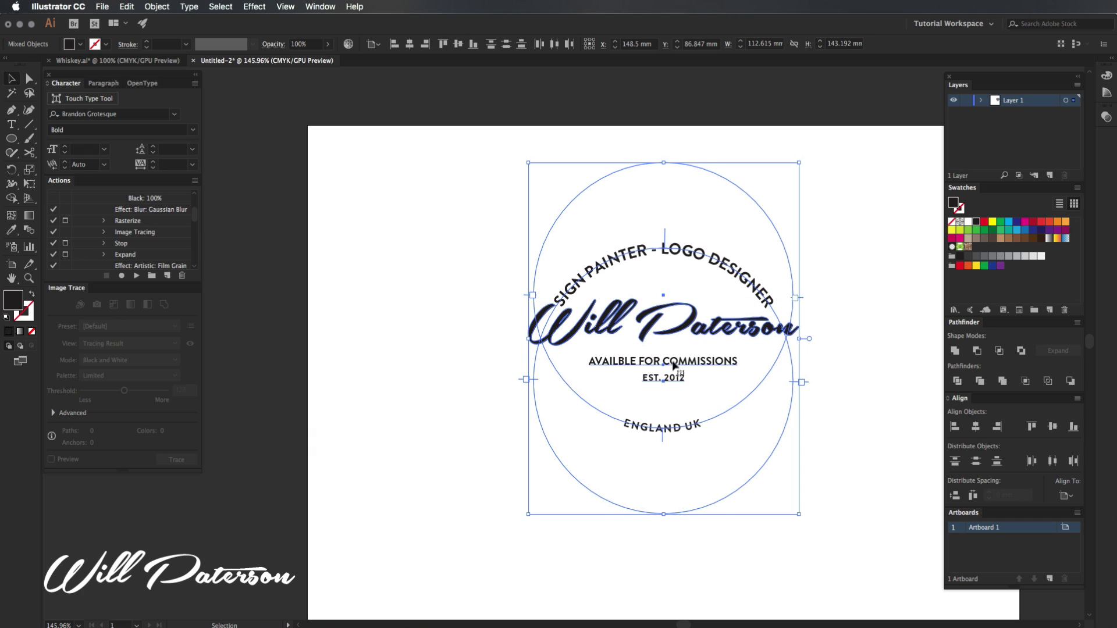
pyautogui.press('shift+super+a')
pyautogui.moveTo(692, 251); pyautogui.dragTo(692, 235)
pyautogui.click(737, 204)
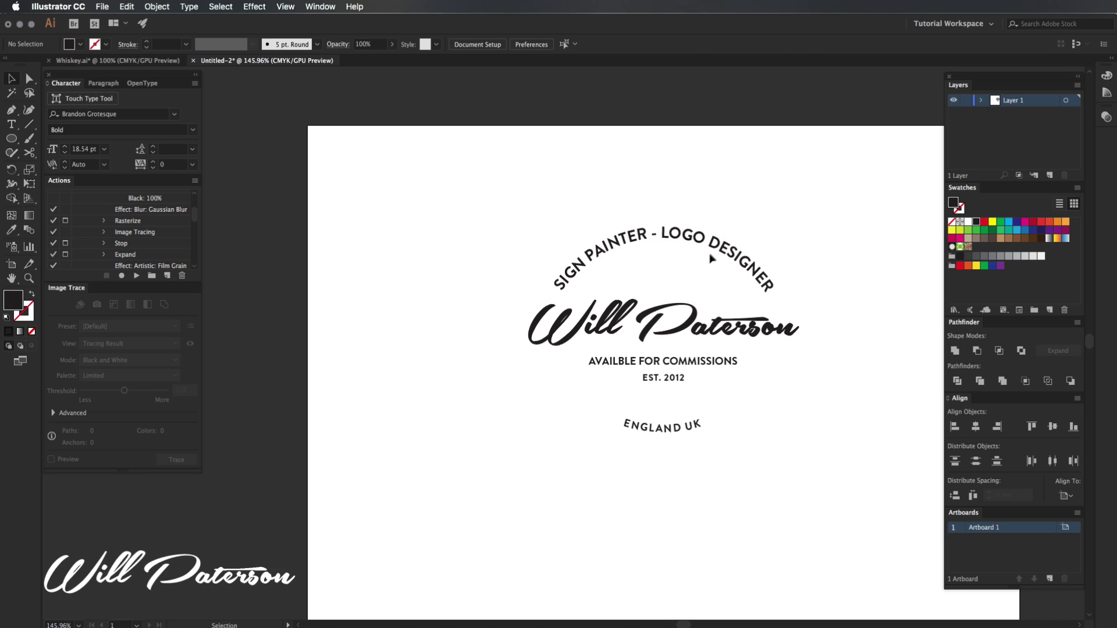
# Copy the "EST. 2012" text to between the arched text and the name lettering, and delete the original below.
pyautogui.moveTo(678, 379); pyautogui.dragTo(678, 278)
pyautogui.click(768, 197)
pyautogui.click(685, 377)
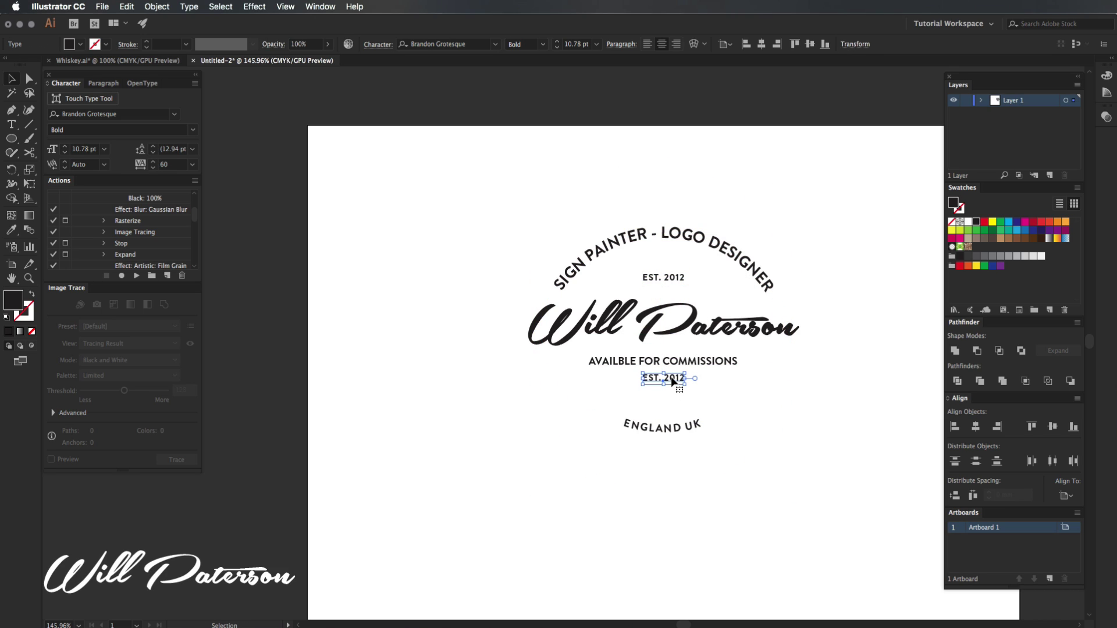
pyautogui.press('Delete')
# Delete the curved "ENGLAND UK" text together with its circular path.
pyautogui.click(673, 427)
pyautogui.click(693, 454)
pyautogui.moveTo(679, 429); pyautogui.dragTo(674, 502)
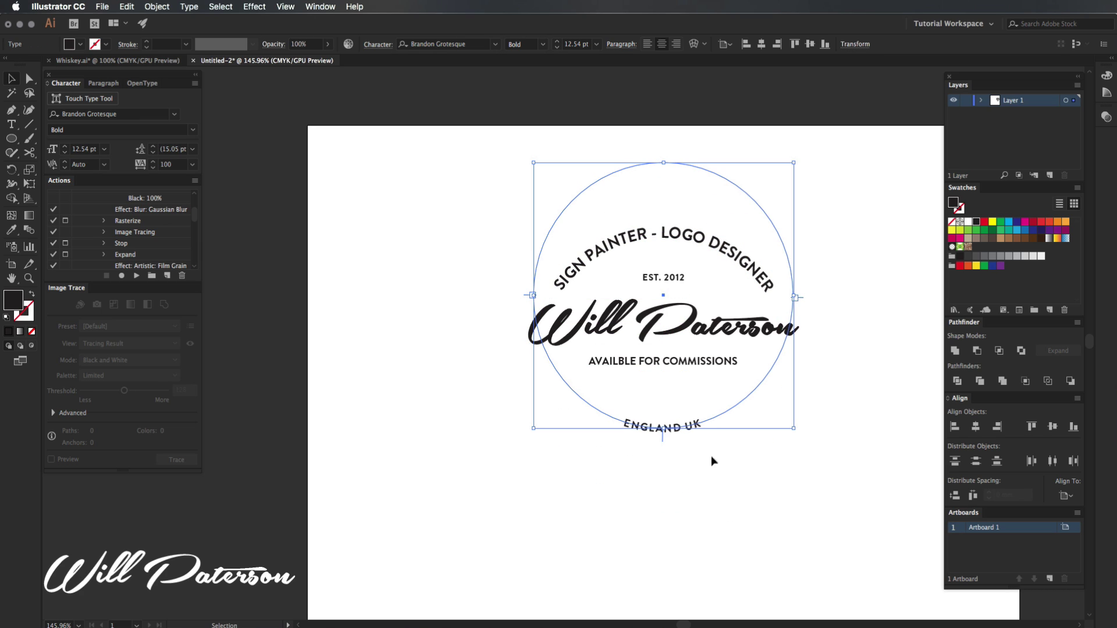
pyautogui.press('Delete')
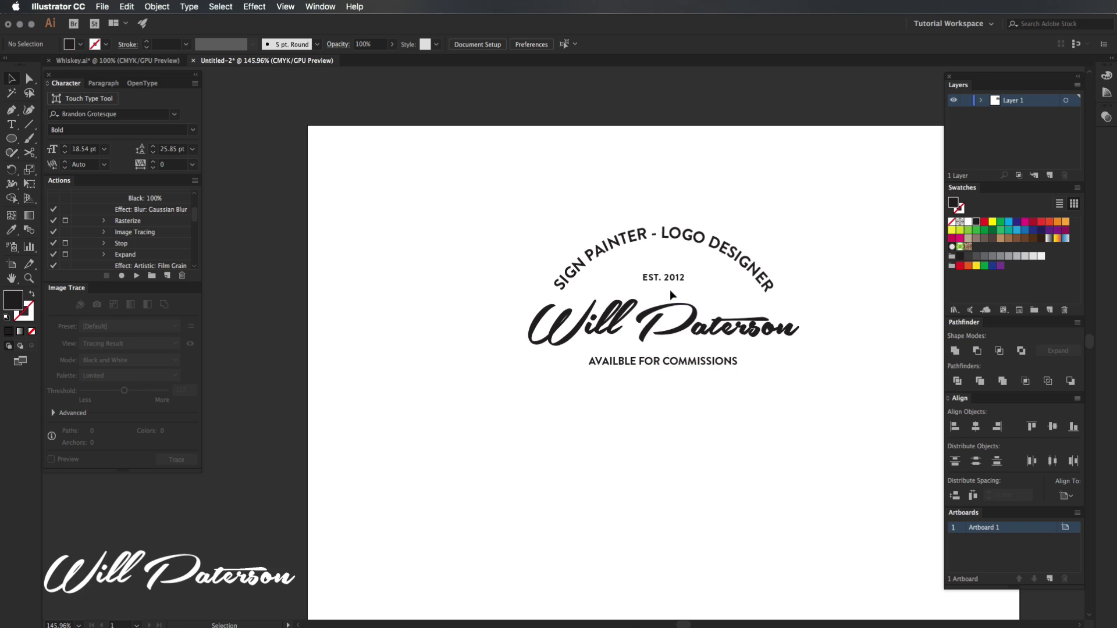
# Copy the "AVAILBLE FOR COMMISSIONS" line below itself and replace the copy's wording with "ENGLAND UK".
pyautogui.moveTo(667, 278); pyautogui.dragTo(666, 383)
pyautogui.press('super+z')
pyautogui.press('t')
pyautogui.press('v')
pyautogui.press('t')
pyautogui.click(666, 380)
pyautogui.press('super+a')
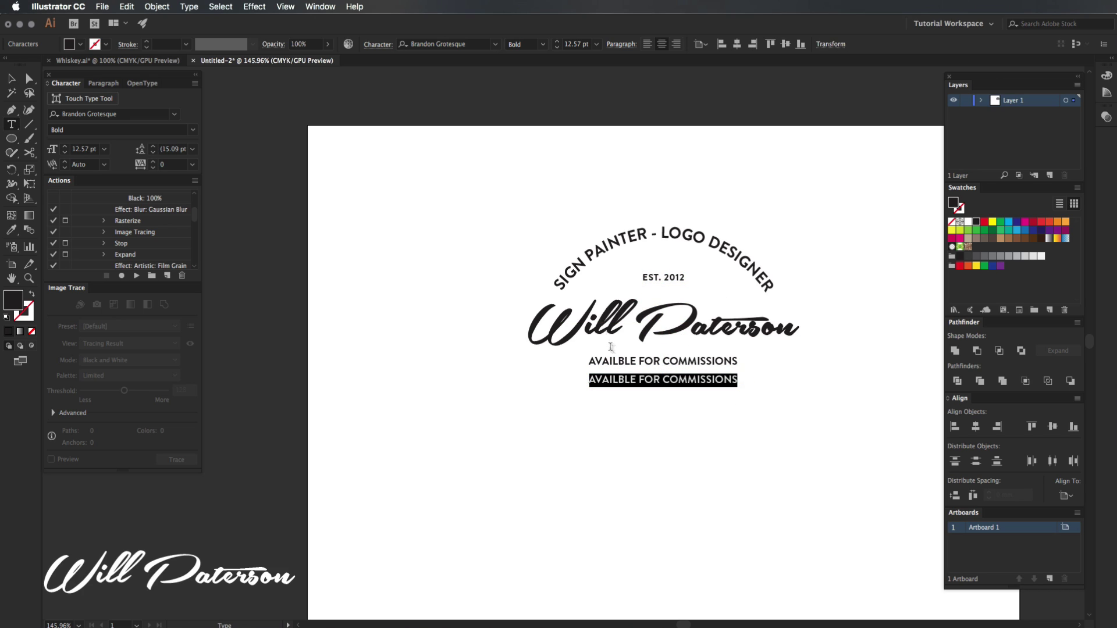
pyautogui.write('ENGLAN')
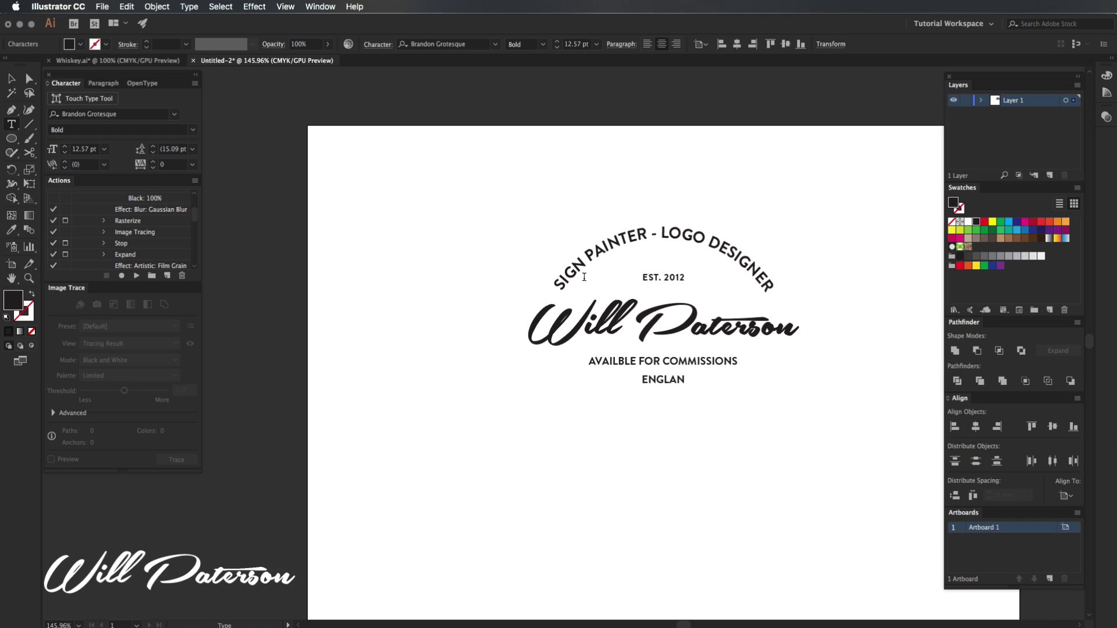
pyautogui.write('D UK')
pyautogui.press('Escape')
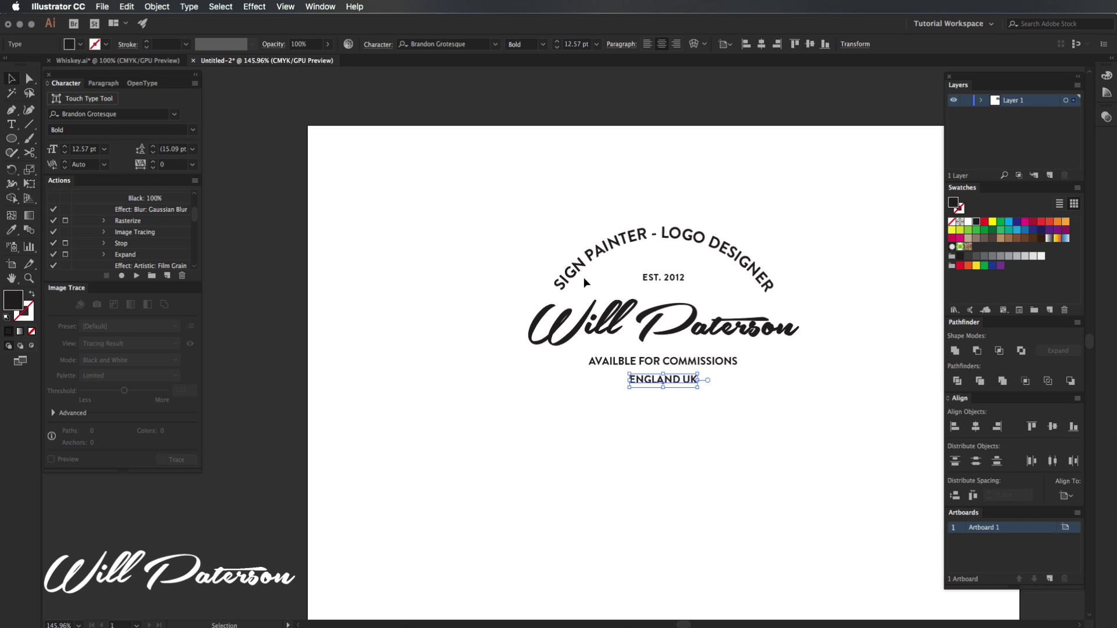
# Move the straight "ENGLAND UK" line down slightly and adjust the position of "EST. 2012" above the name lettering.
pyautogui.click(663, 568)
pyautogui.moveTo(669, 387); pyautogui.dragTo(669, 393)
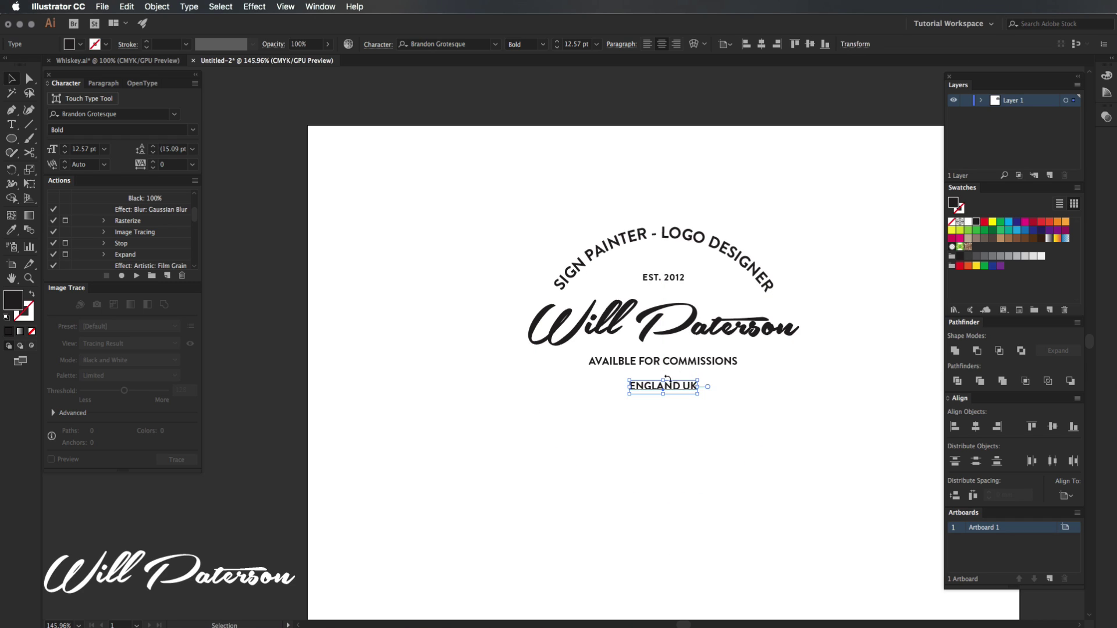
pyautogui.moveTo(673, 280); pyautogui.dragTo(673, 284)
pyautogui.moveTo(654, 421); pyautogui.dragTo(655, 423)
# Scale up the name lettering and the three straight text lines together from their centre, leaving the arched text as is.
pyautogui.moveTo(758, 422); pyautogui.dragTo(822, 490)
pyautogui.moveTo(799, 308); pyautogui.dragTo(836, 201)
pyautogui.click(846, 140)
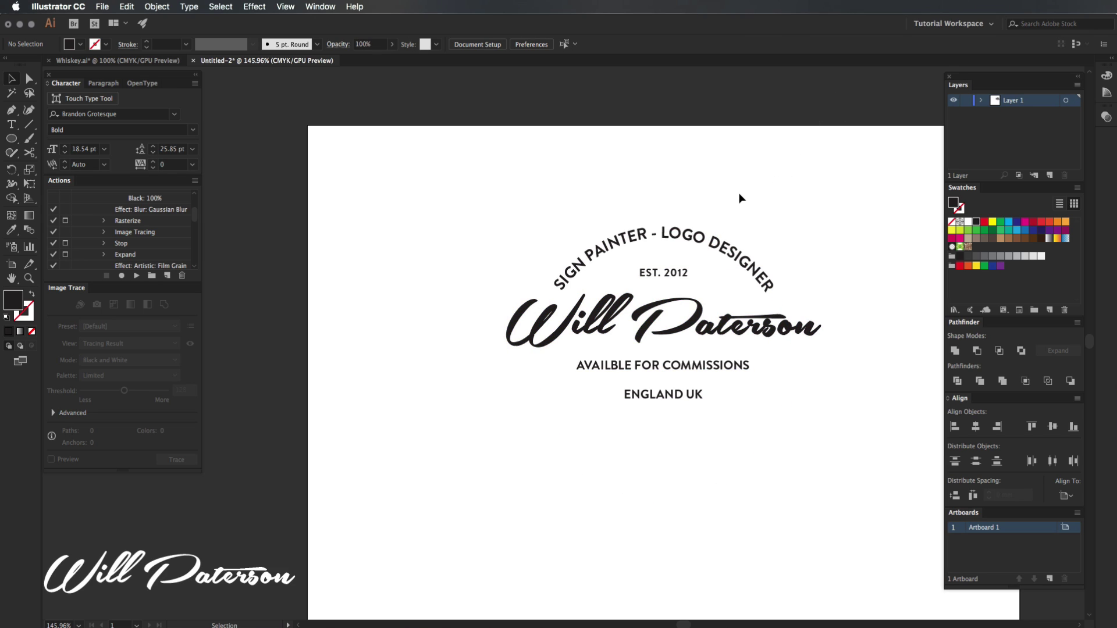
# Shift "EST. 2012", the name lettering and the two lower text lines down to open up the spacing beneath the arched text.
pyautogui.moveTo(696, 397); pyautogui.dragTo(695, 394)
pyautogui.click(870, 499)
pyautogui.moveTo(870, 499); pyautogui.dragTo(733, 500)
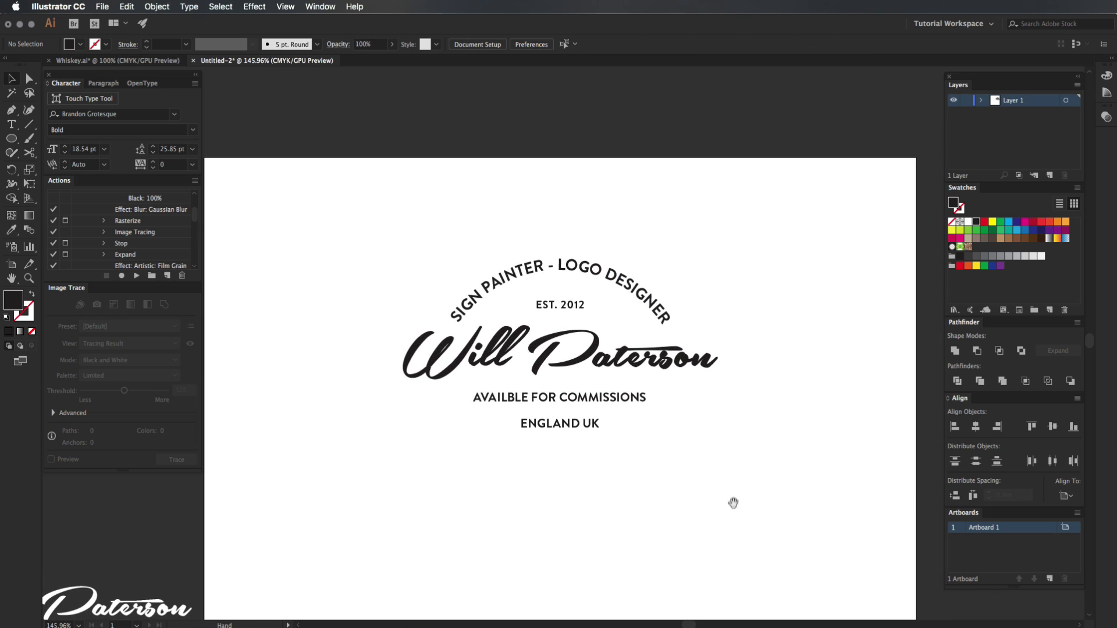
pyautogui.moveTo(598, 545); pyautogui.dragTo(554, 247)
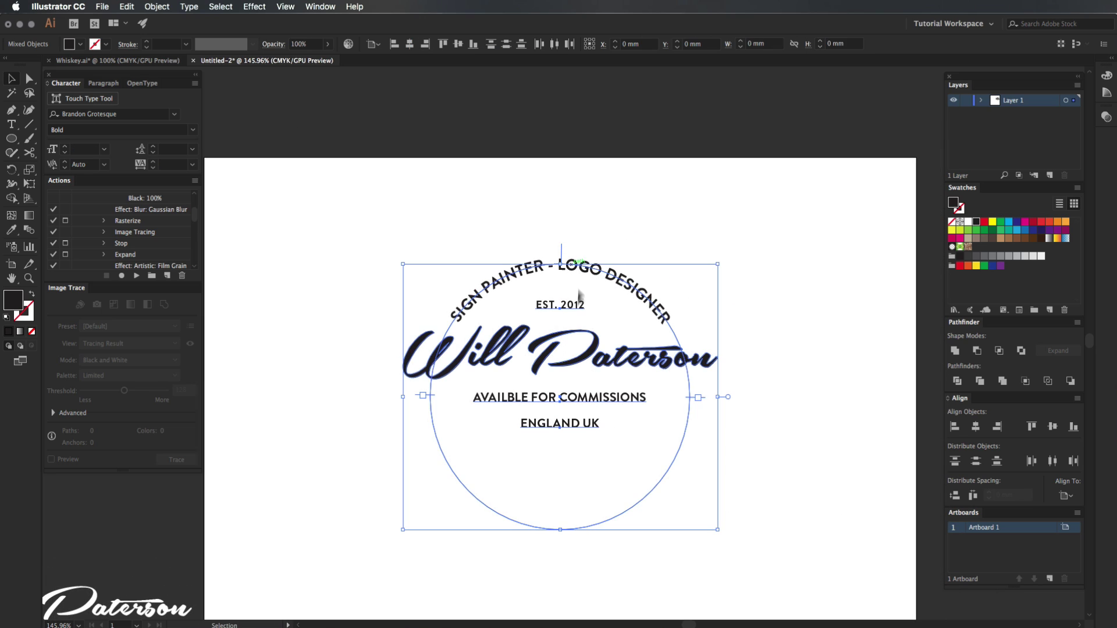
pyautogui.click(785, 249)
pyautogui.moveTo(541, 405); pyautogui.dragTo(538, 427)
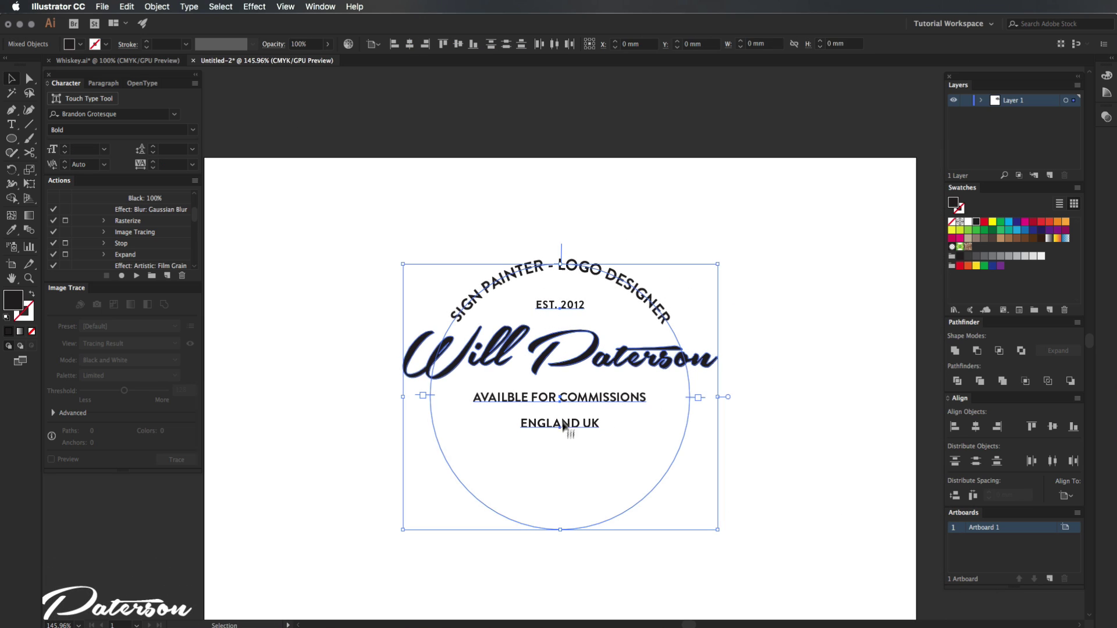
pyautogui.keyDown('shift'); pyautogui.click(639, 298); pyautogui.keyUp('shift')
pyautogui.moveTo(588, 357)
pyautogui.mouseDown()
pyautogui.moveTo(589, 369)
pyautogui.moveTo(581, 356)
pyautogui.mouseUp()
pyautogui.press('super+z')
pyautogui.click(612, 265)
pyautogui.moveTo(575, 309); pyautogui.dragTo(575, 305)
pyautogui.click(663, 218)
pyautogui.moveTo(558, 438); pyautogui.dragTo(558, 443)
pyautogui.click(637, 428)
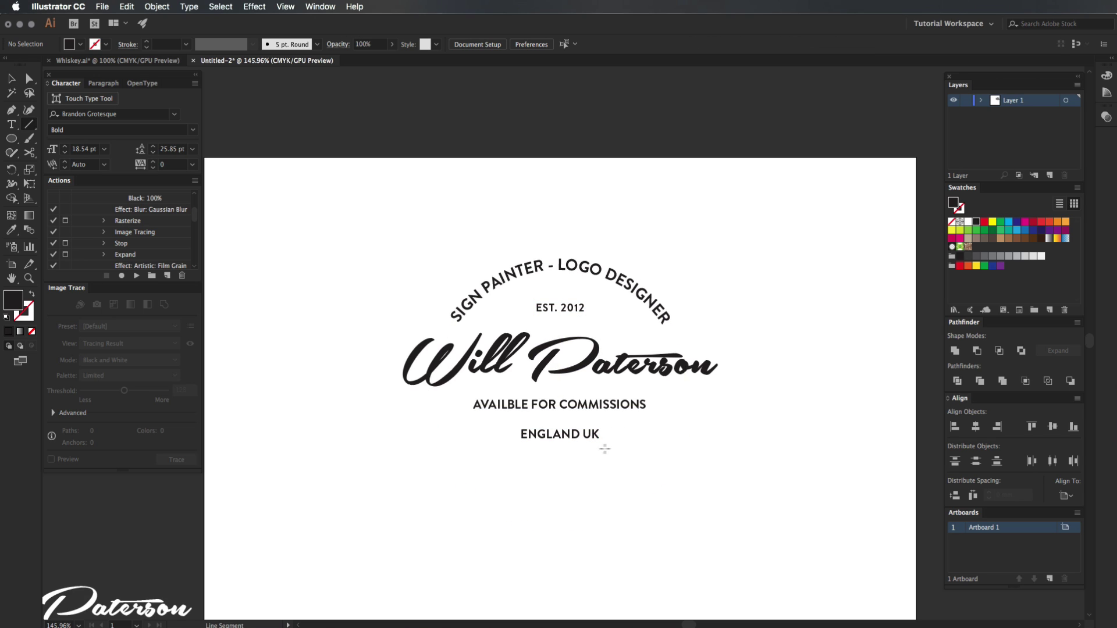
# Draw a horizontal line about 27 mm long to the right of "ENGLAND UK" and give it a 2 pt stroke.
pyautogui.moveTo(606, 434)
pyautogui.mouseDown()
pyautogui.moveTo(690, 435)
pyautogui.moveTo(674, 435)
pyautogui.mouseUp()
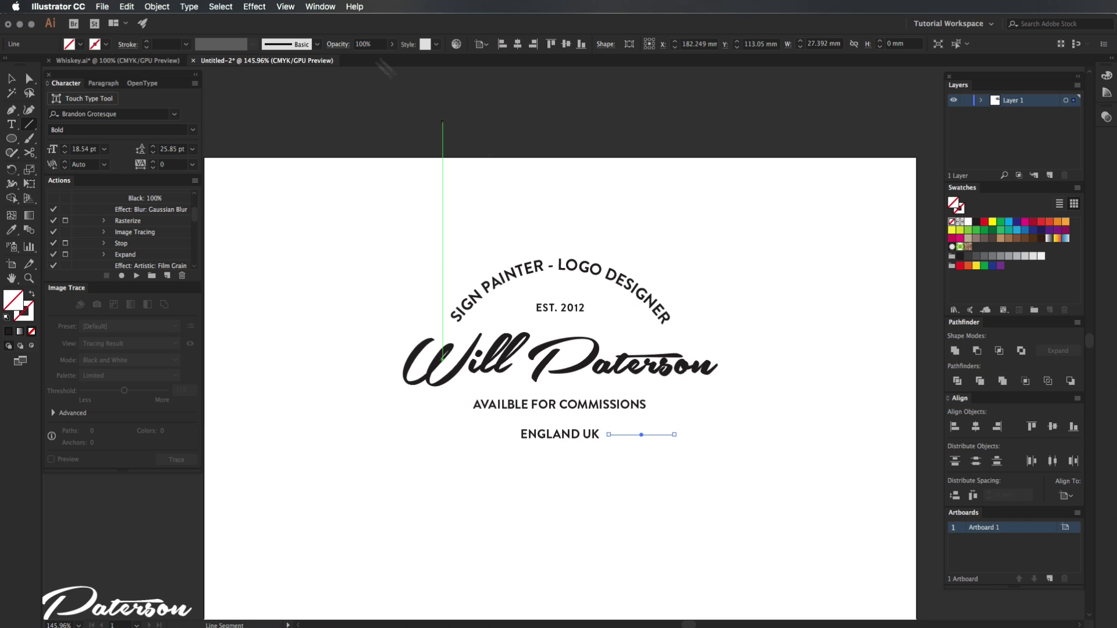
pyautogui.click(146, 42)
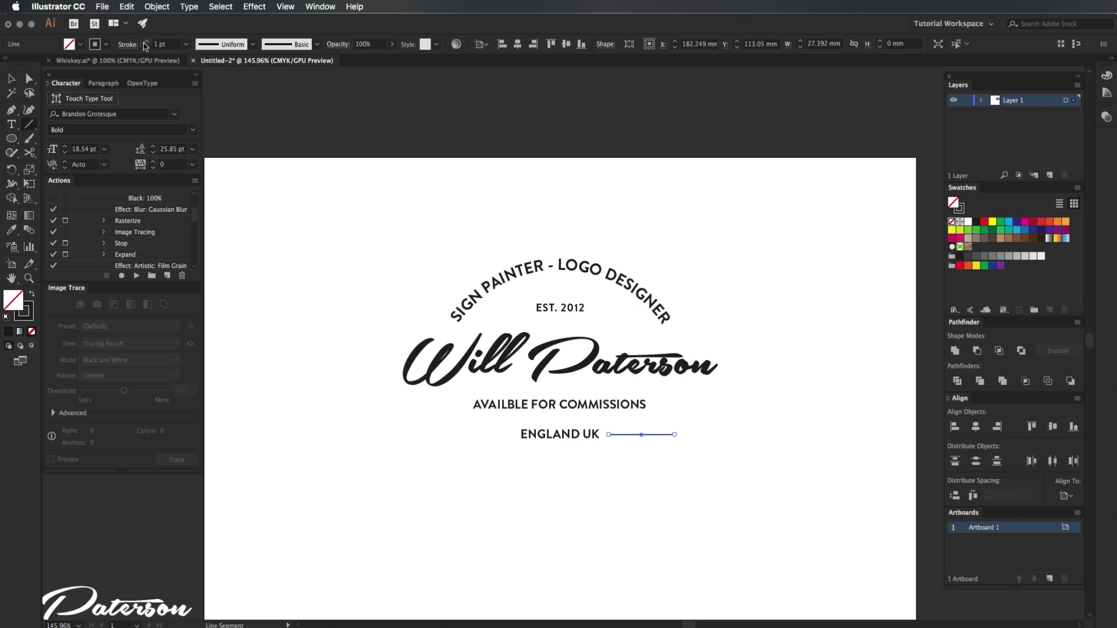
pyautogui.click(146, 42)
pyautogui.click(146, 42)
pyautogui.click(146, 42)
pyautogui.click(146, 42)
pyautogui.click(146, 48)
pyautogui.click(146, 47)
pyautogui.click(146, 47)
pyautogui.press('v')
pyautogui.click(698, 239)
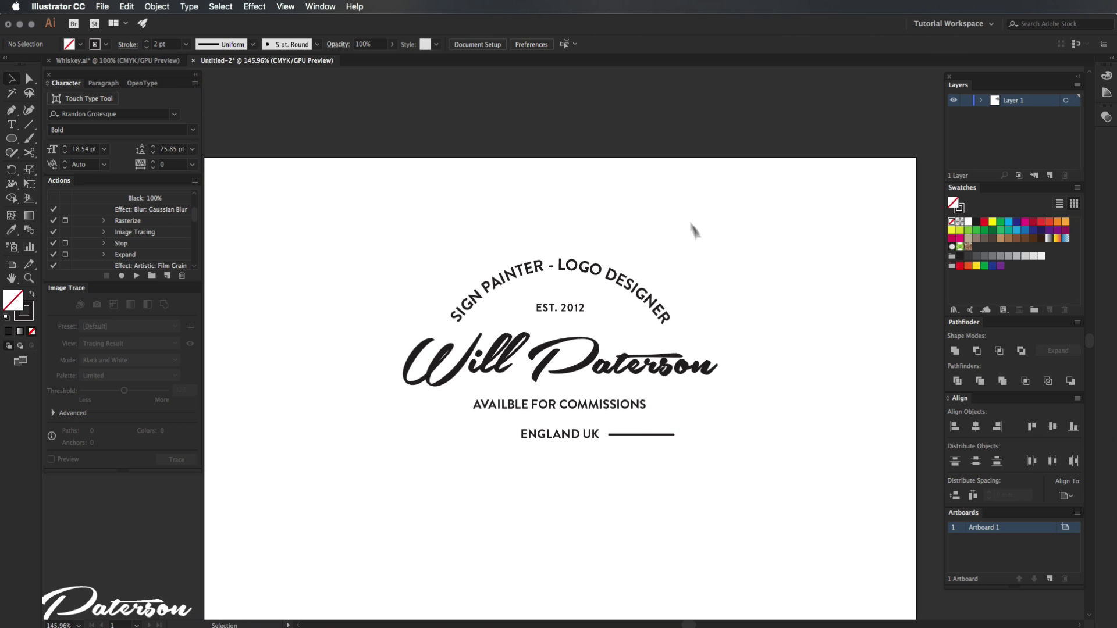
# Copy the line to the left of "ENGLAND UK" and align the pair of lines horizontally centred with the logo.
pyautogui.moveTo(632, 433); pyautogui.dragTo(465, 441)
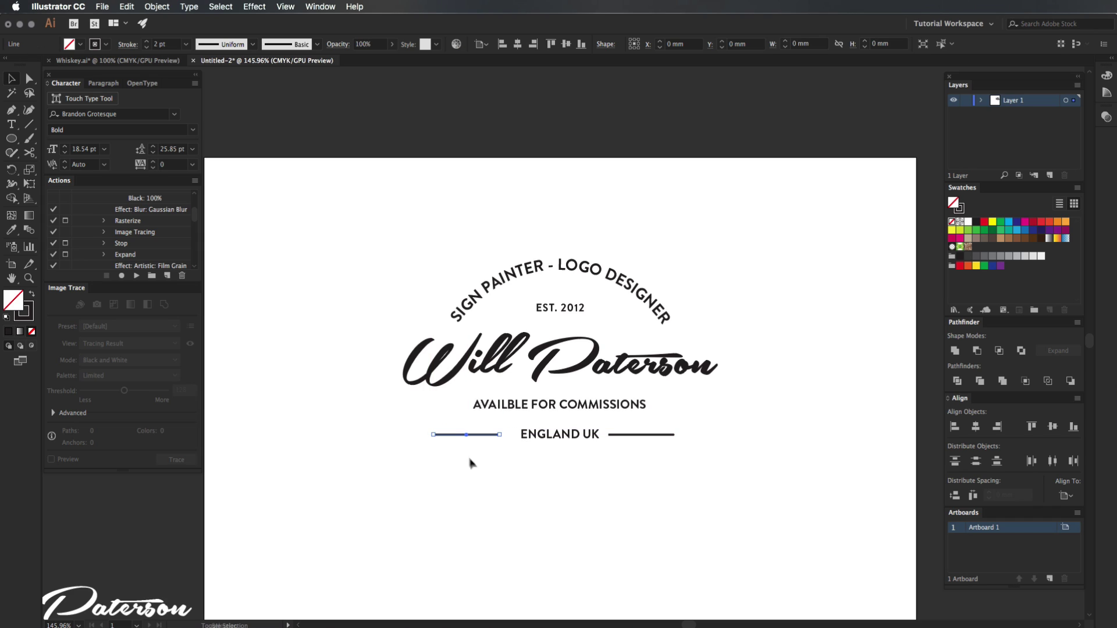
pyautogui.click(516, 504)
pyautogui.click(494, 434)
pyautogui.keyDown('shift'); pyautogui.click(640, 434); pyautogui.keyUp('shift')
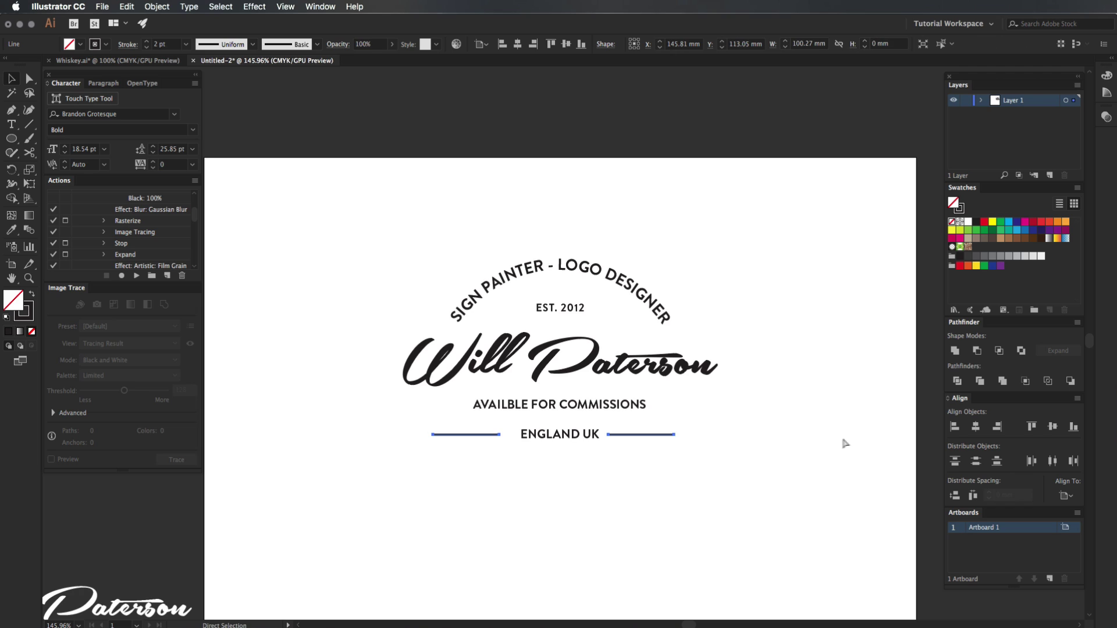
pyautogui.press('super+a')
pyautogui.click(975, 427)
pyautogui.click(726, 400)
pyautogui.moveTo(719, 487); pyautogui.dragTo(818, 483)
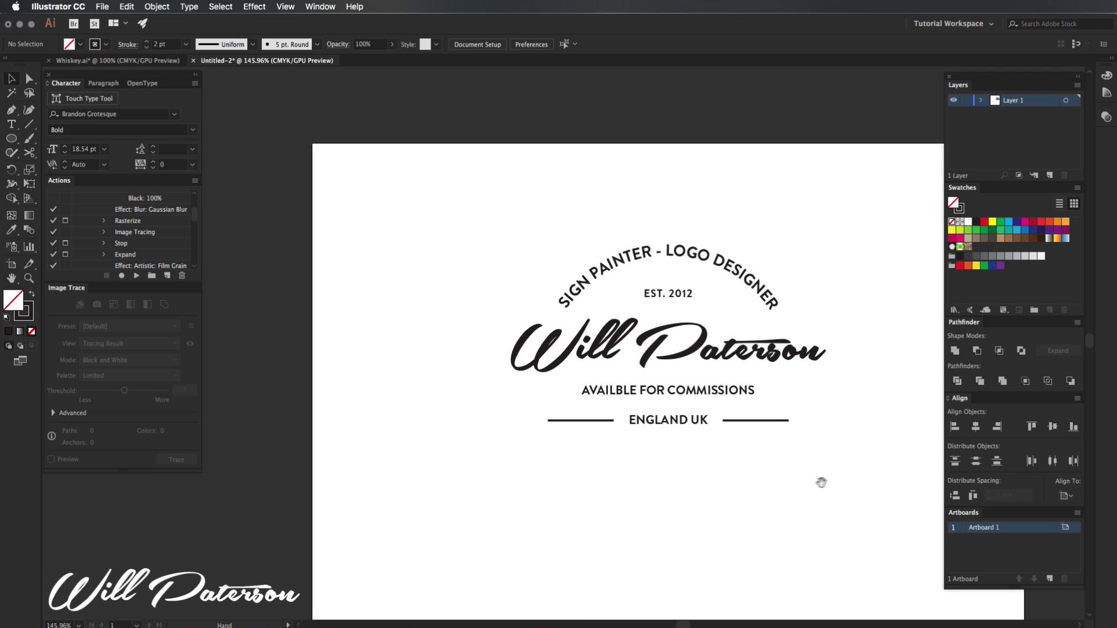
# Shorten the two lines flanking "ENGLAND UK" at their outer ends so they match in length.
pyautogui.click(761, 420)
pyautogui.click(598, 421)
pyautogui.click(561, 465)
pyautogui.click(567, 420)
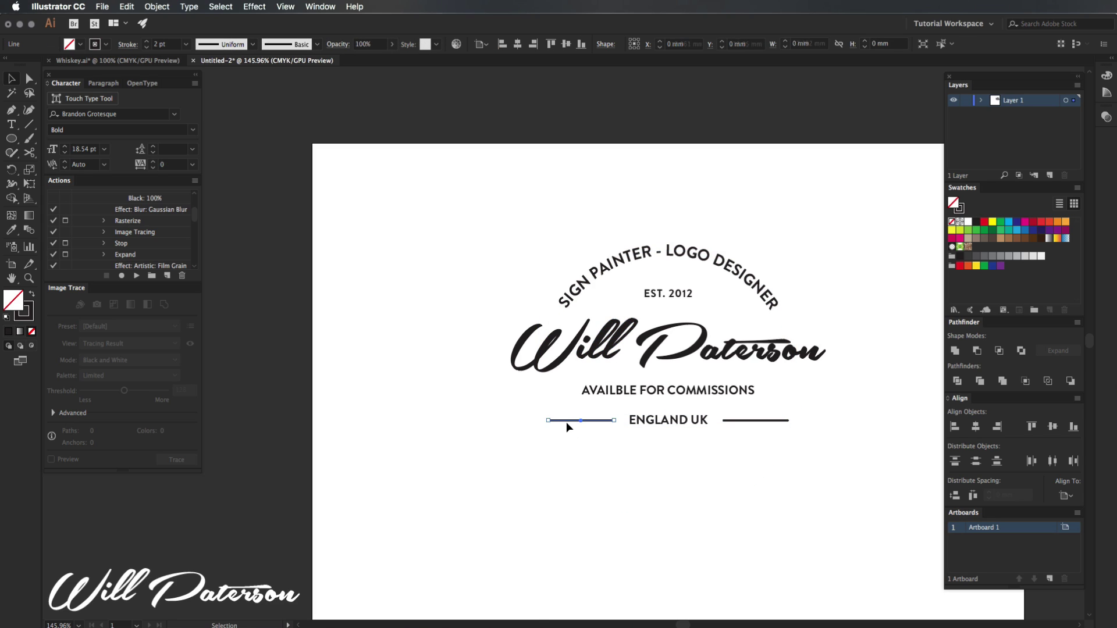
pyautogui.press('Delete')
pyautogui.moveTo(770, 405); pyautogui.dragTo(591, 421)
pyautogui.click(796, 446)
pyautogui.click(773, 420)
pyautogui.click(821, 444)
pyautogui.click(617, 498)
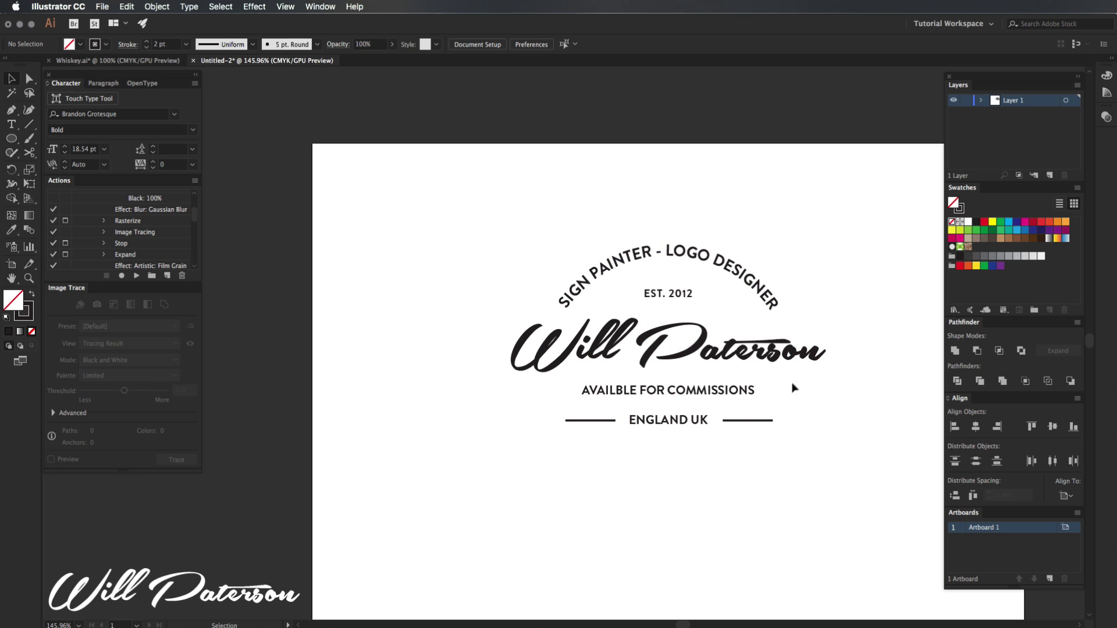
# Move the arched "SIGN PAINTER - LOGO DESIGNER" text down closer to "EST. 2012" and select the whole logo.
pyautogui.moveTo(825, 477); pyautogui.dragTo(685, 540)
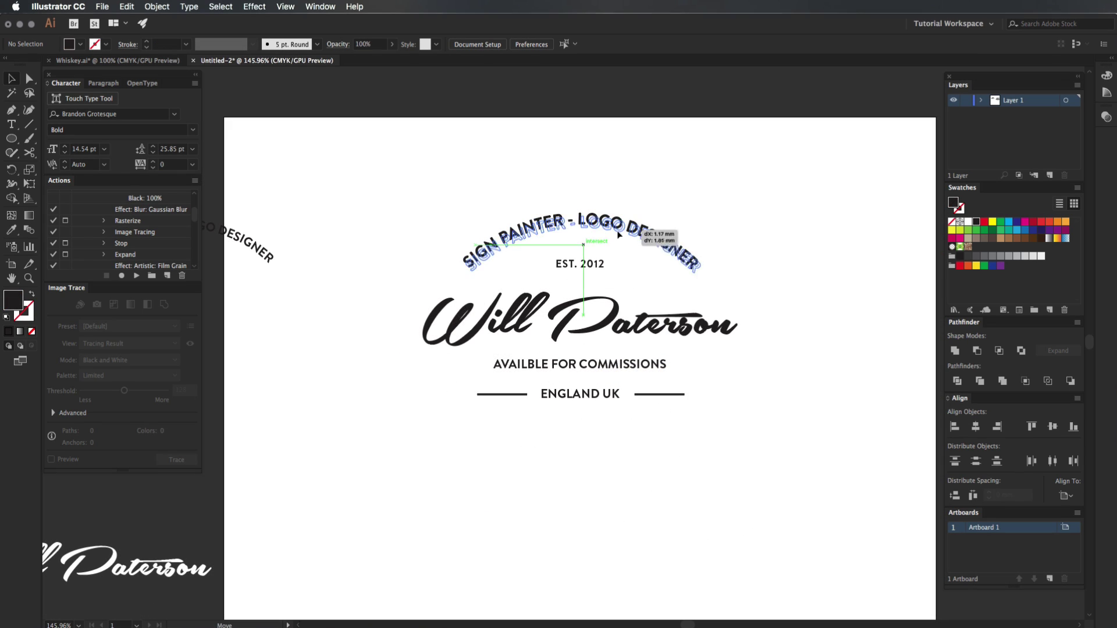
pyautogui.moveTo(618, 235); pyautogui.dragTo(618, 242)
pyautogui.click(655, 195)
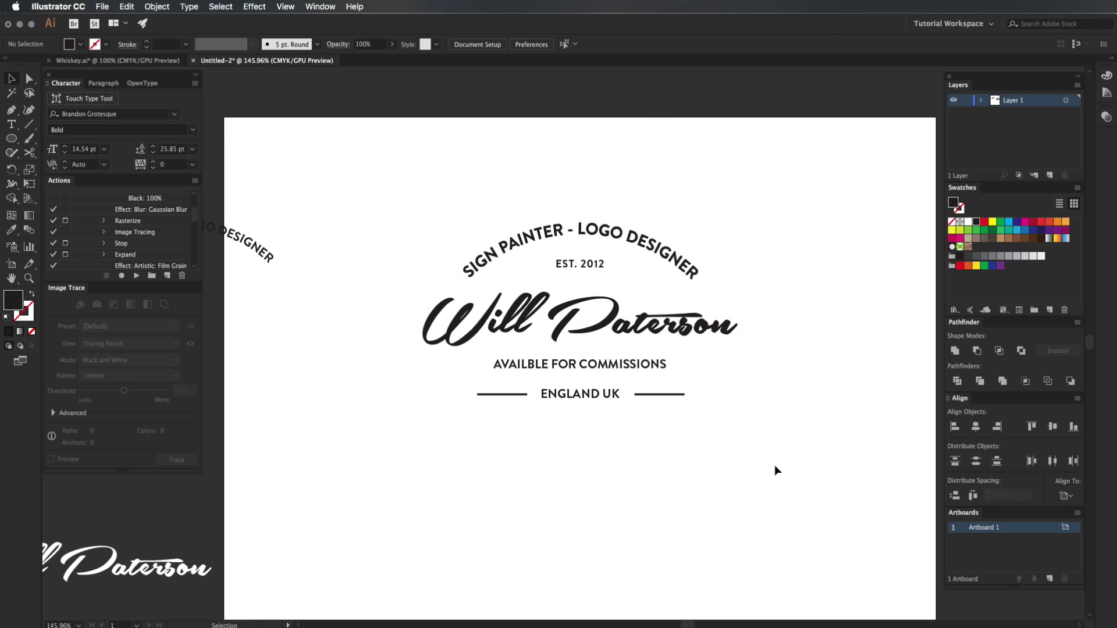
pyautogui.moveTo(773, 468); pyautogui.dragTo(652, 490)
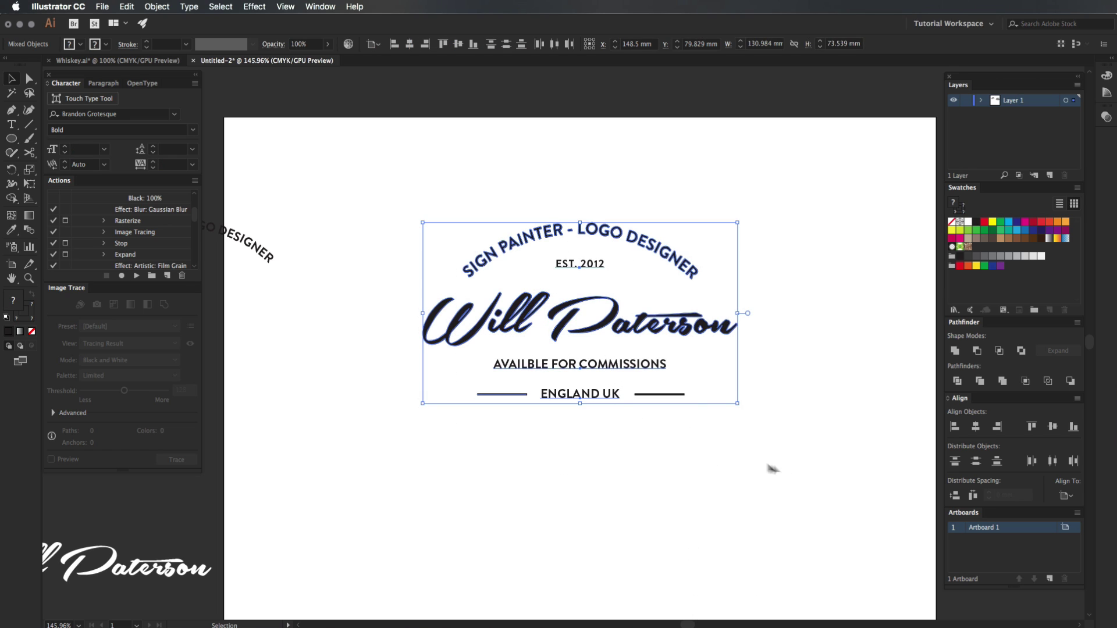
# Add a second artboard and place a copy of the whole logo in its centre.
pyautogui.moveTo(763, 464); pyautogui.dragTo(459, 186)
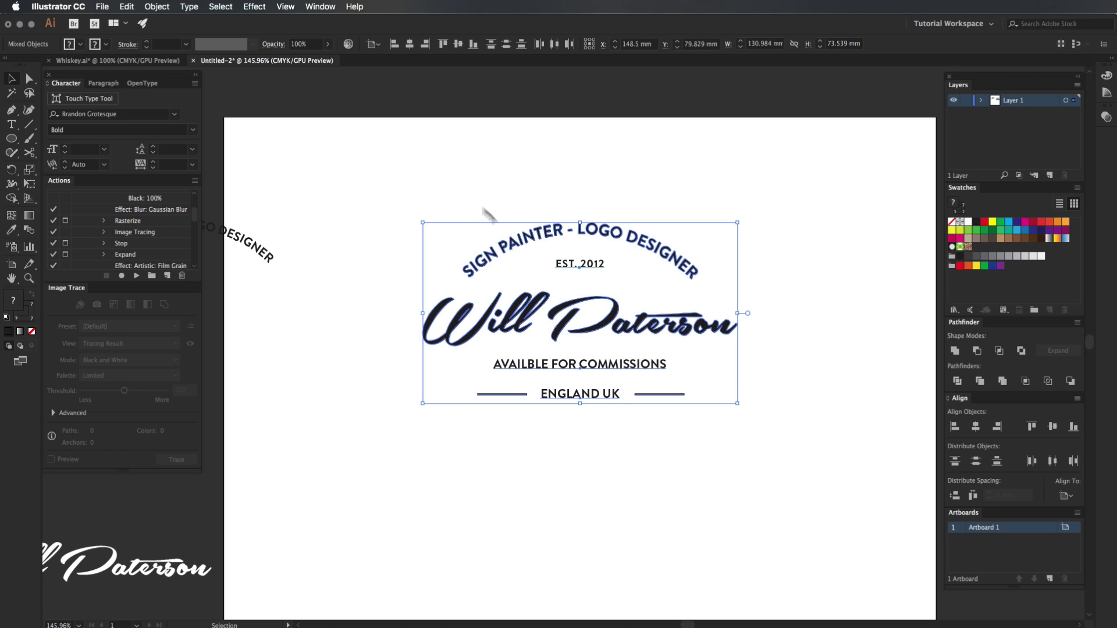
pyautogui.click(1047, 579)
pyautogui.moveTo(827, 515); pyautogui.dragTo(558, 500)
pyautogui.moveTo(721, 395); pyautogui.dragTo(301, 462)
pyautogui.moveTo(566, 407); pyautogui.dragTo(968, 415)
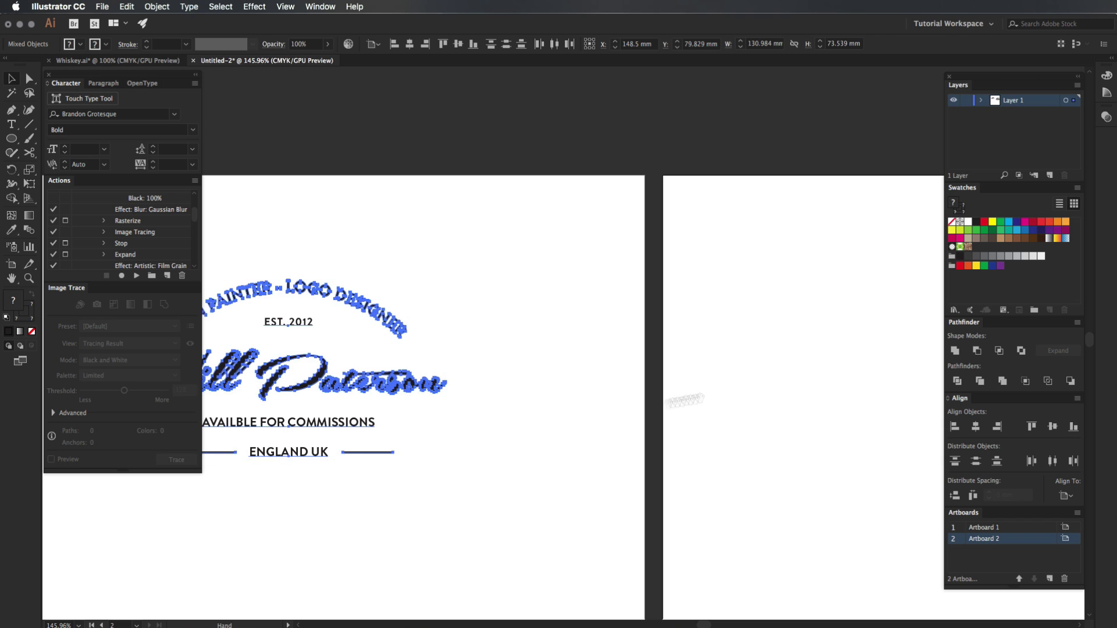
pyautogui.moveTo(828, 402); pyautogui.dragTo(373, 372)
pyautogui.press('super+v')
pyautogui.moveTo(644, 497); pyautogui.dragTo(773, 400)
pyautogui.press('super+minus')
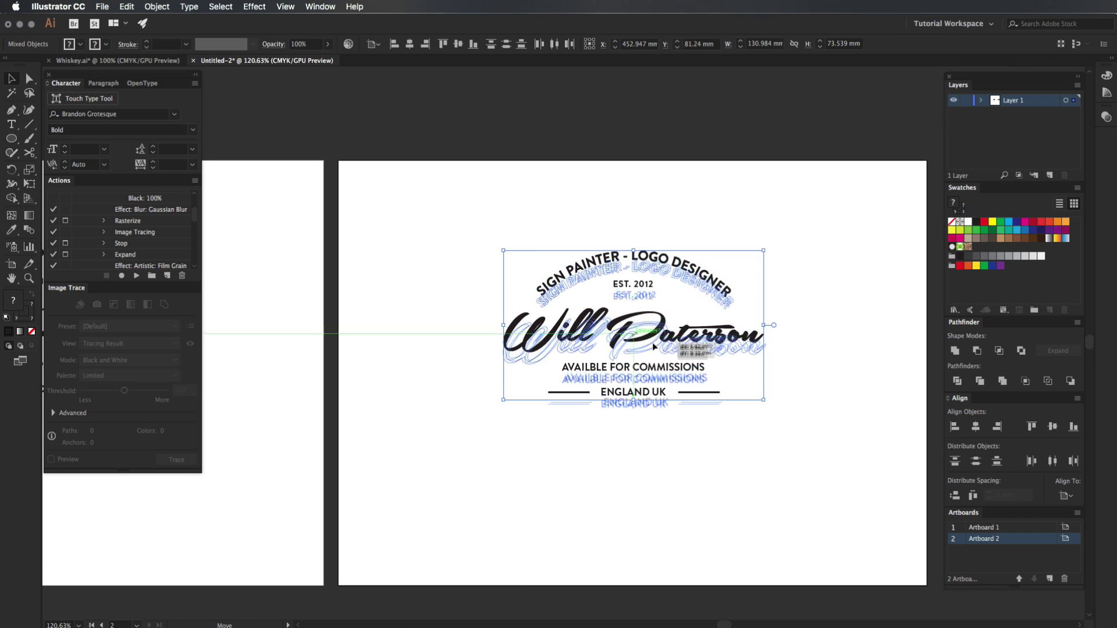
pyautogui.moveTo(654, 347); pyautogui.dragTo(654, 353)
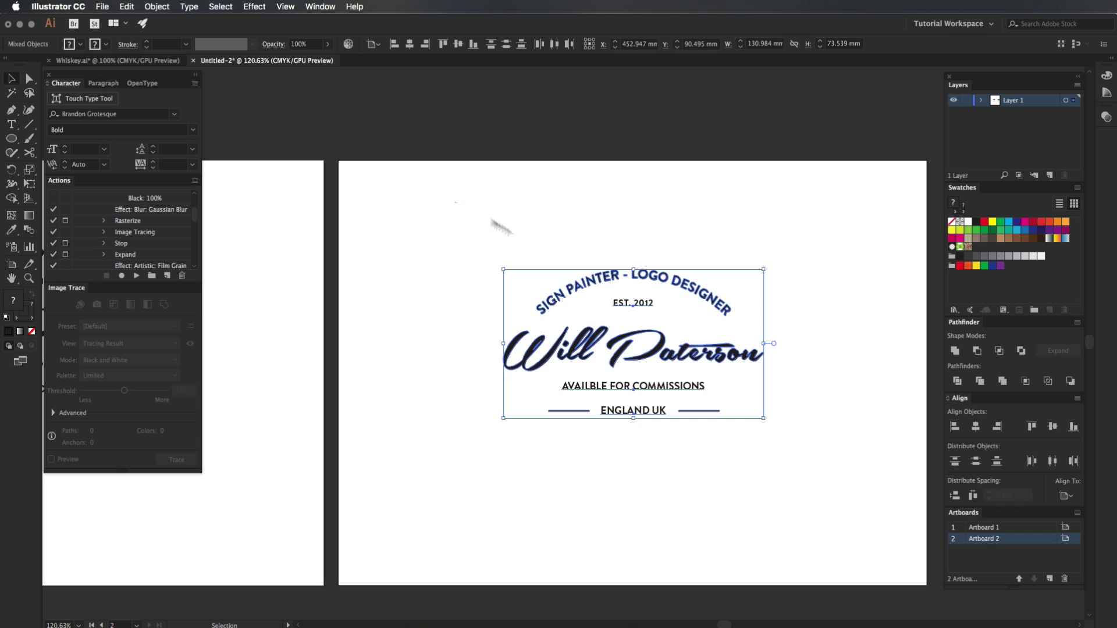
# Convert all the live text in the copied logo to outlines.
pyautogui.press('a')
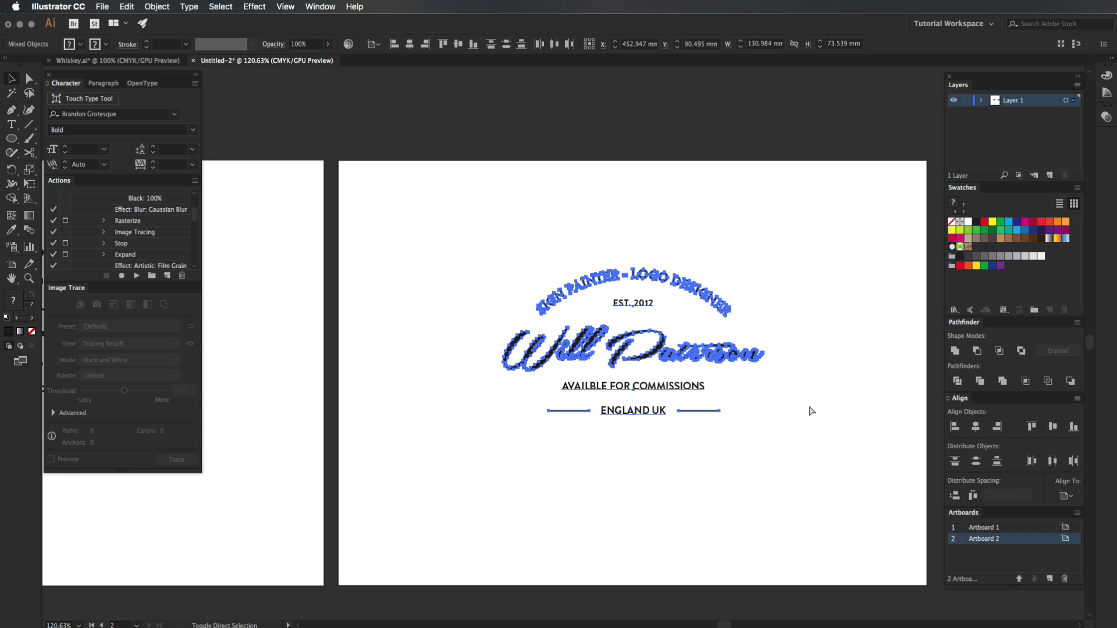
pyautogui.press('v')
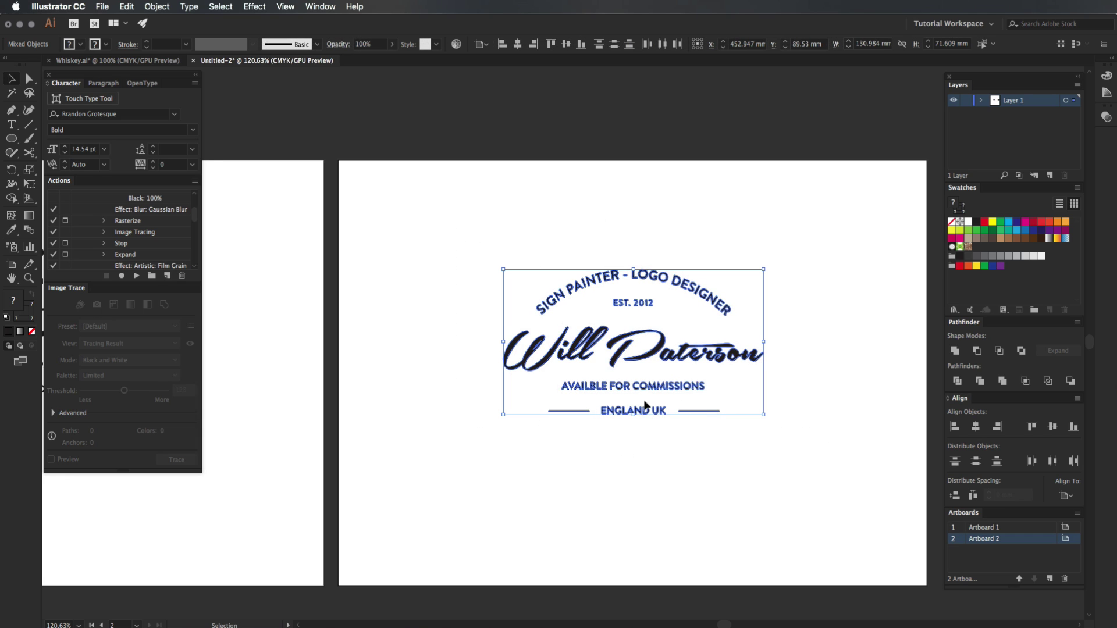
pyautogui.moveTo(623, 400); pyautogui.dragTo(812, 423)
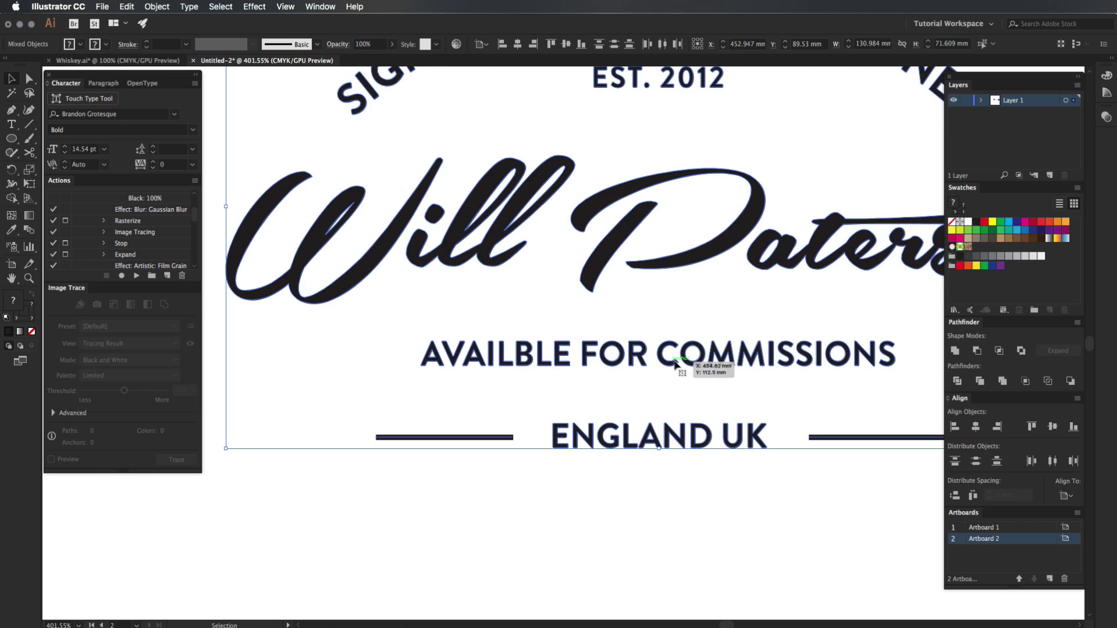
# Outline the strokes of the lines flanking "ENGLAND UK" in the copied logo.
pyautogui.press('z')
pyautogui.moveTo(679, 383); pyautogui.dragTo(610, 391)
pyautogui.moveTo(516, 424); pyautogui.dragTo(690, 427)
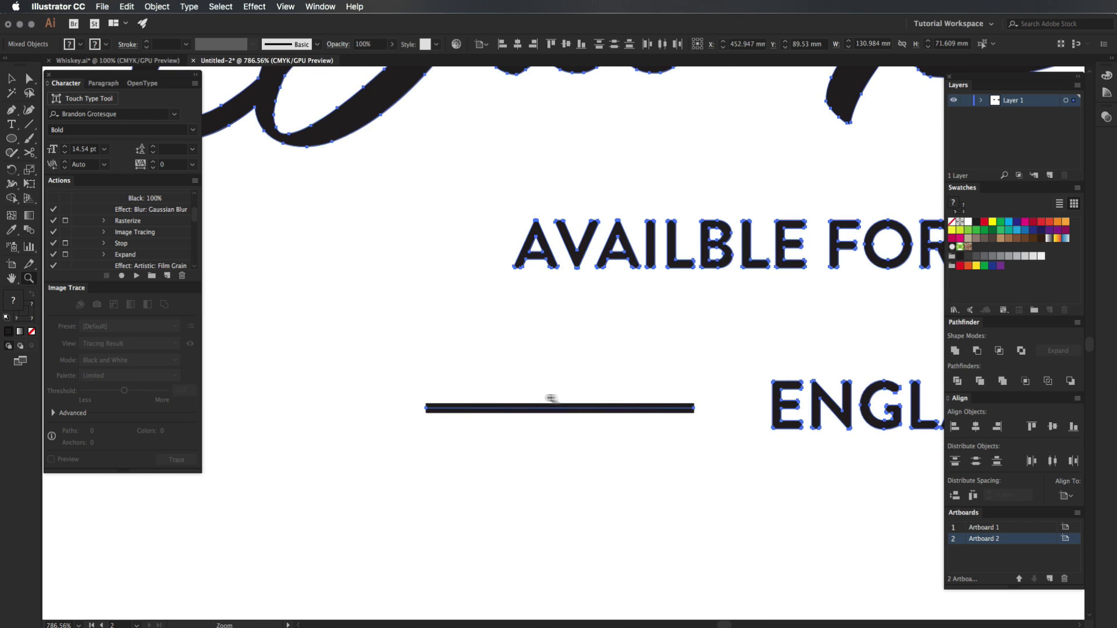
pyautogui.moveTo(687, 438); pyautogui.dragTo(574, 439)
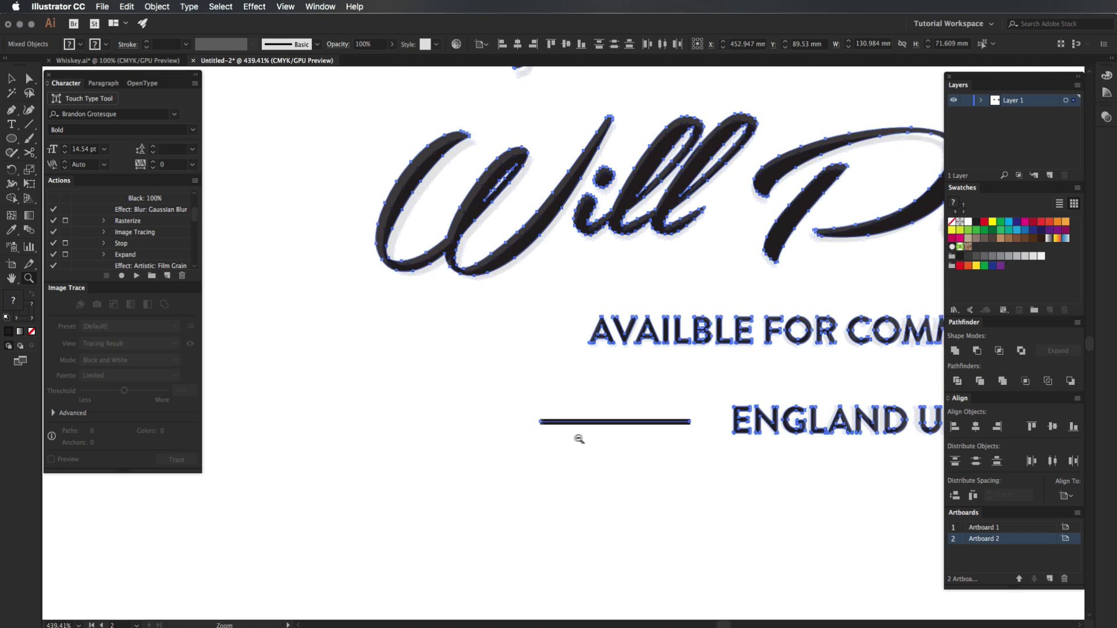
pyautogui.moveTo(644, 448); pyautogui.dragTo(606, 481)
pyautogui.press('v')
pyautogui.click(165, 4)
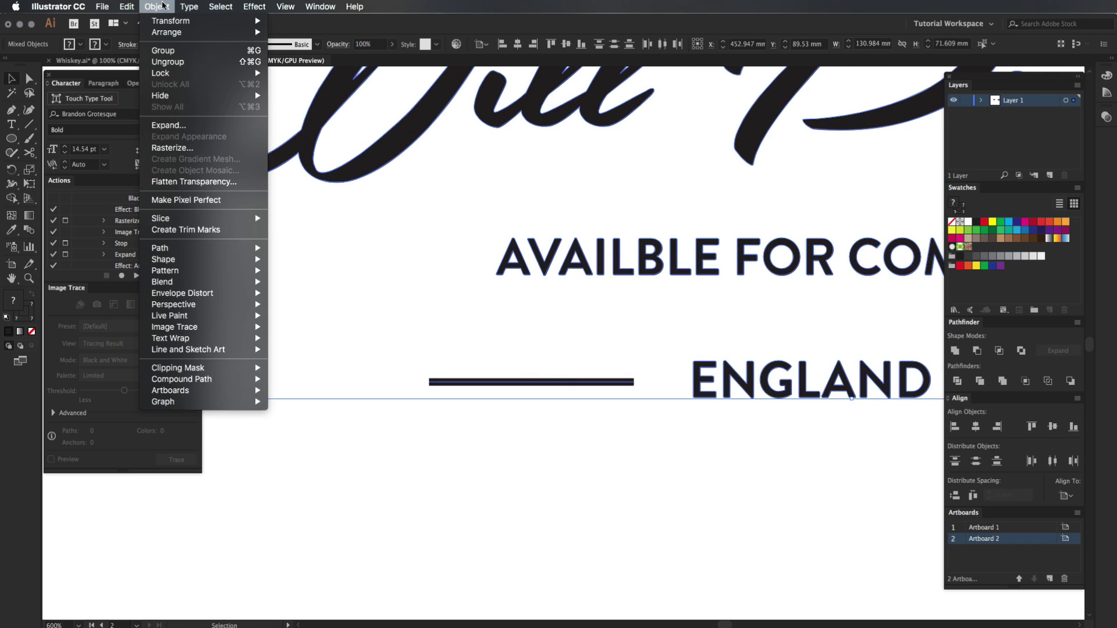
pyautogui.moveTo(236, 250)
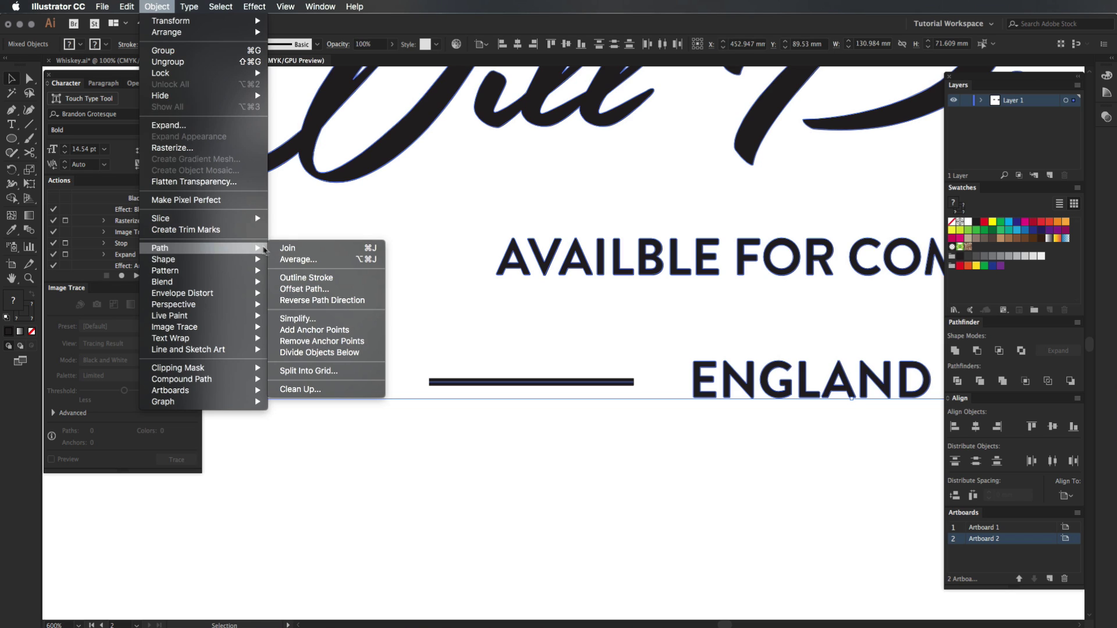
pyautogui.click(312, 280)
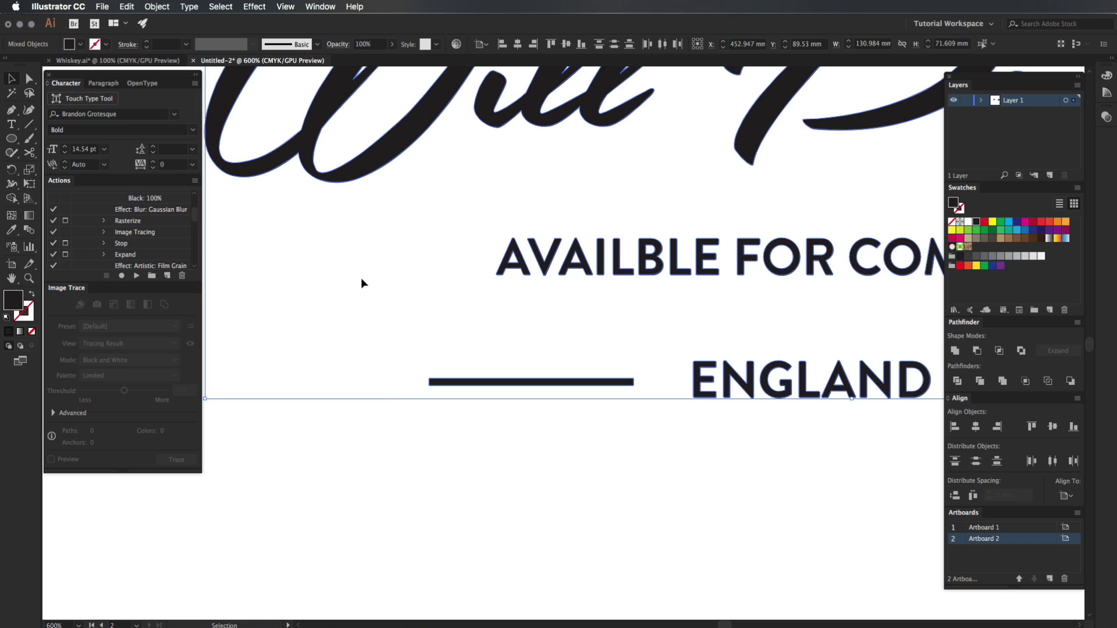
# Group the outlined logo and move it to the upper-left corner of Artboard 2.
pyautogui.press('z')
pyautogui.moveTo(753, 425)
pyautogui.mouseDown()
pyautogui.moveTo(675, 442)
pyautogui.moveTo(653, 429)
pyautogui.moveTo(636, 478)
pyautogui.moveTo(593, 474)
pyautogui.mouseUp()
pyautogui.press('v')
pyautogui.click(678, 511)
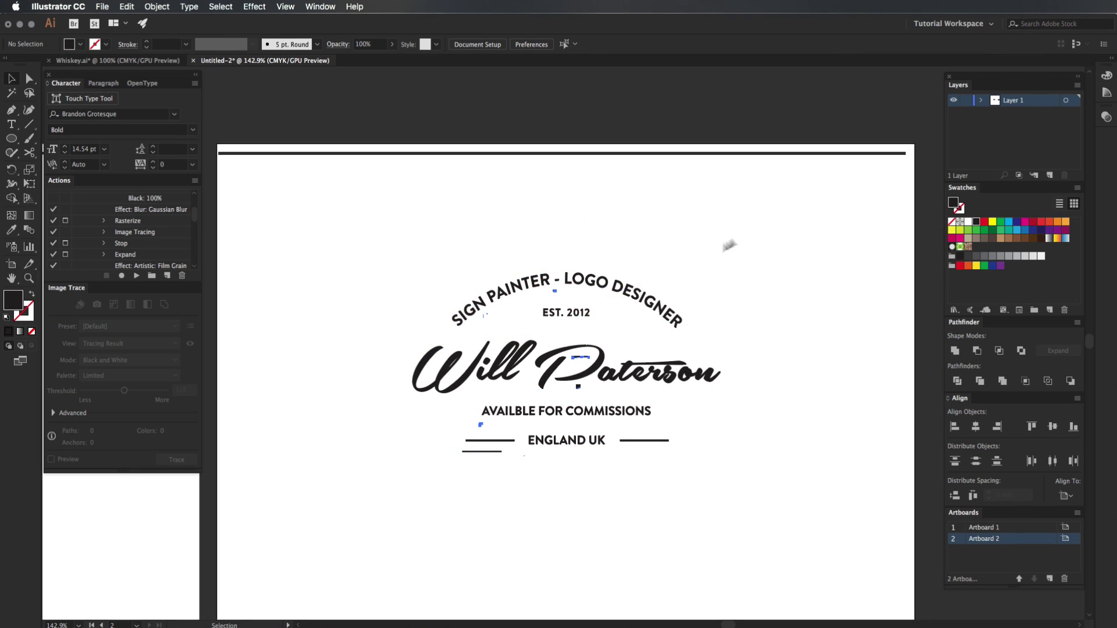
pyautogui.moveTo(743, 235); pyautogui.dragTo(375, 429)
pyautogui.moveTo(755, 241); pyautogui.dragTo(394, 474)
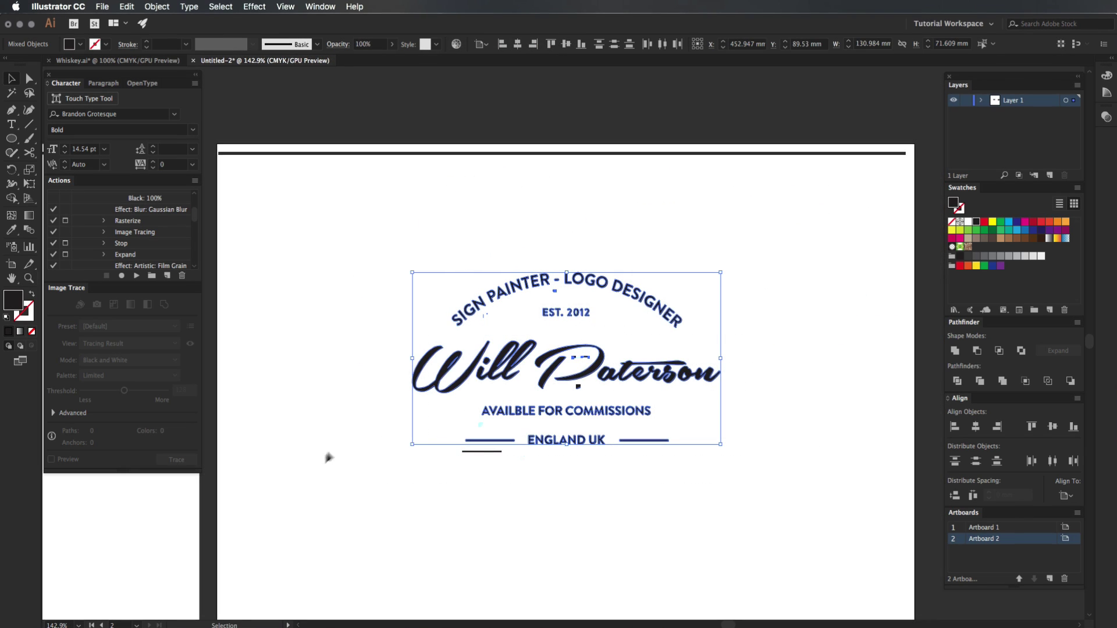
pyautogui.click(399, 420)
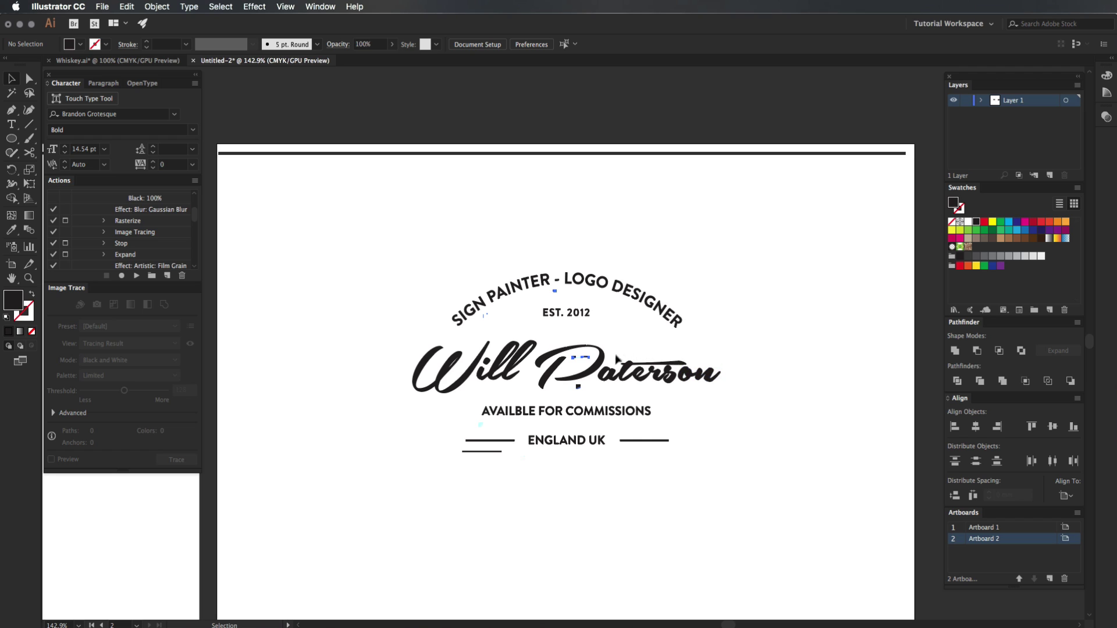
pyautogui.moveTo(618, 362); pyautogui.dragTo(434, 249)
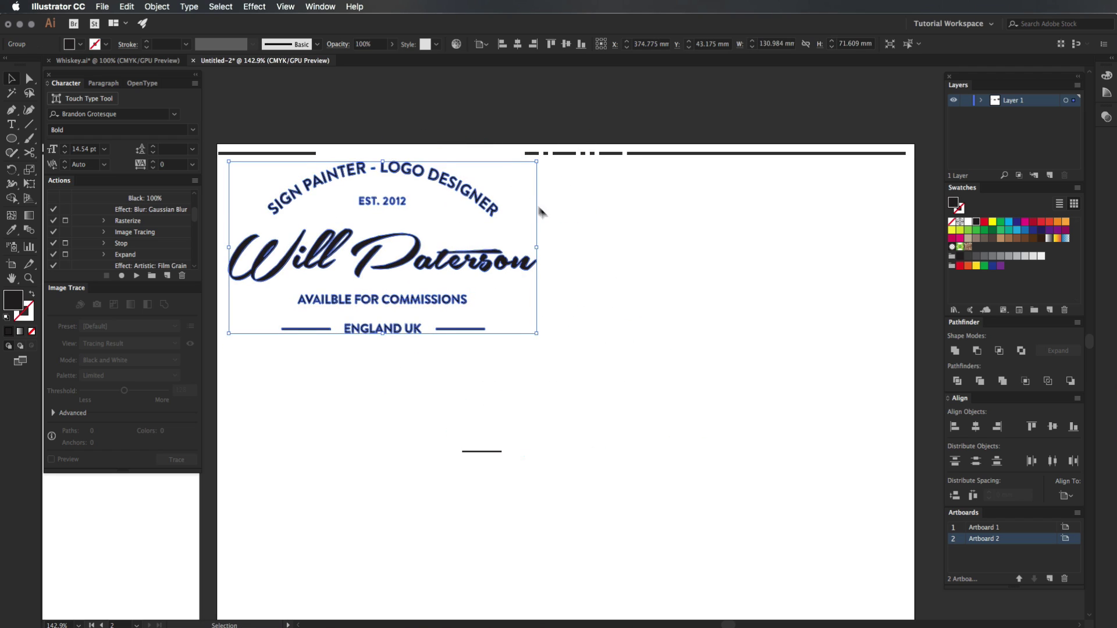
pyautogui.click(624, 298)
pyautogui.moveTo(545, 154); pyautogui.dragTo(300, 362)
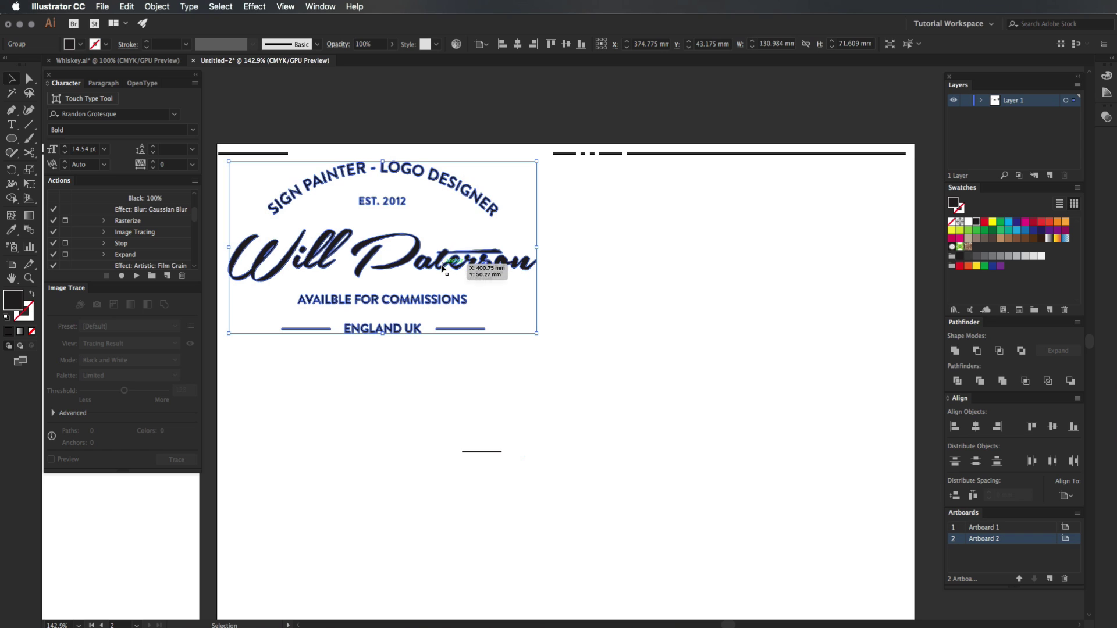
# Duplicate the grouped logo and place the copy in the lower-right part of Artboard 2.
pyautogui.press('super+c')
pyautogui.click(549, 427)
pyautogui.press('super+f')
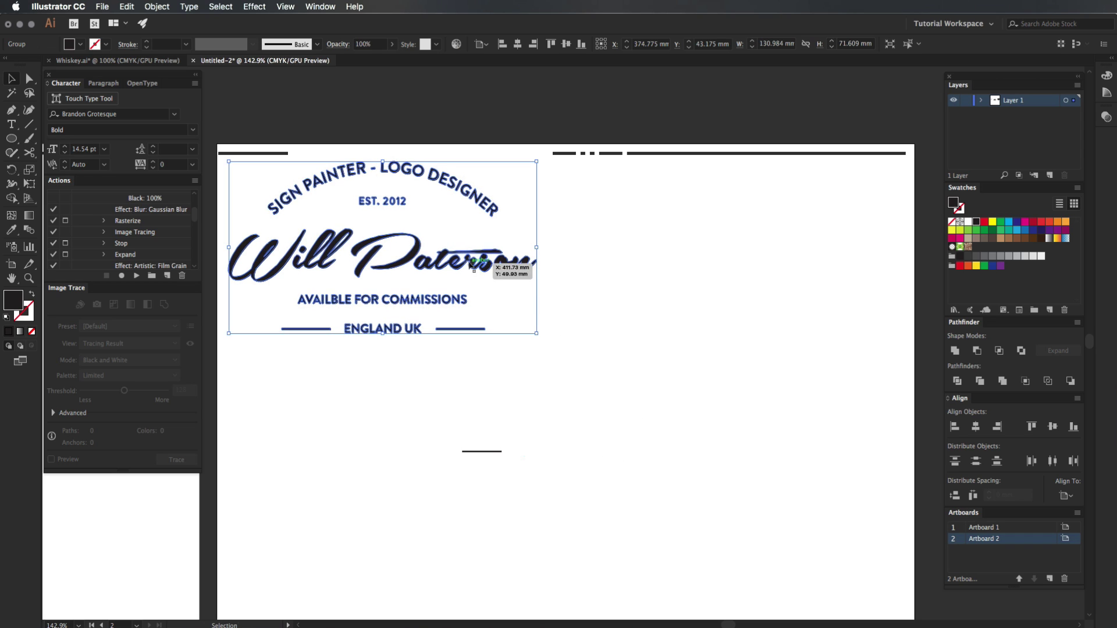
pyautogui.moveTo(497, 259); pyautogui.dragTo(783, 487)
pyautogui.click(772, 373)
pyautogui.press('super+z')
pyautogui.press('super+z')
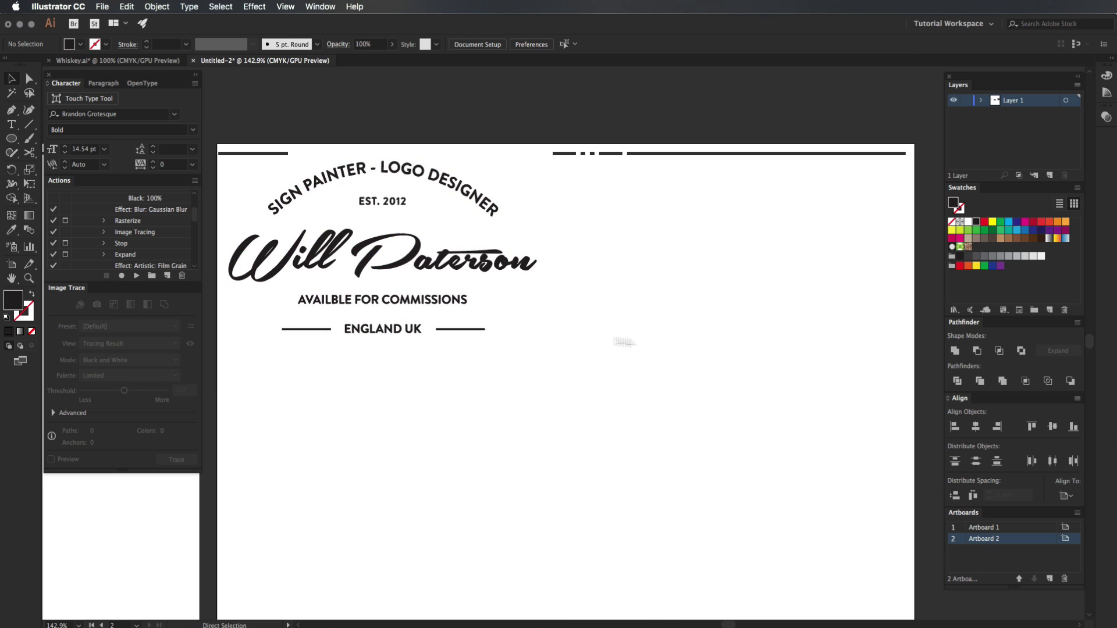
pyautogui.moveTo(506, 285); pyautogui.dragTo(728, 481)
pyautogui.click(668, 306)
pyautogui.click(617, 507)
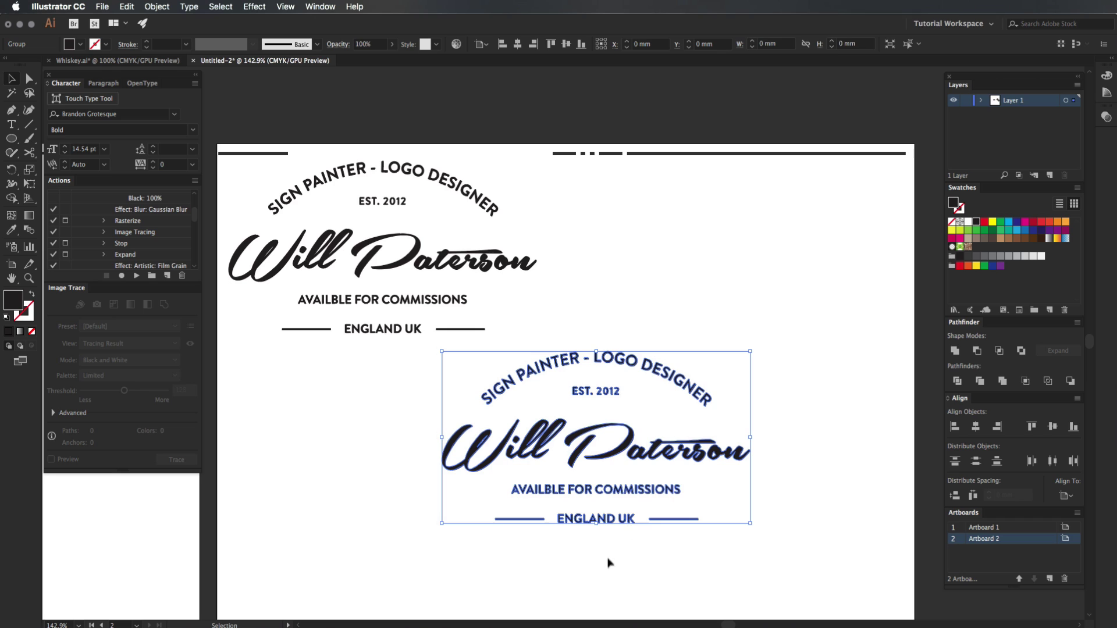
pyautogui.click(678, 316)
pyautogui.click(610, 512)
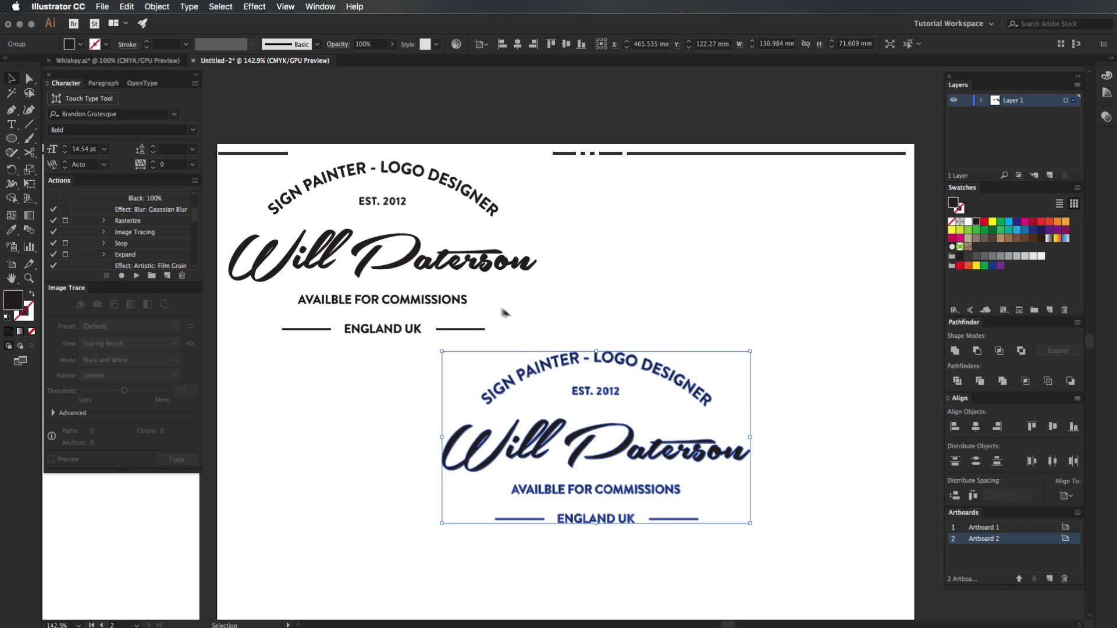
# Scale down the logo in the upper-left corner of Artboard 2 proportionally.
pyautogui.click(468, 260)
pyautogui.moveTo(538, 162); pyautogui.dragTo(506, 197)
pyautogui.click(515, 220)
pyautogui.press('super+z')
pyautogui.press('super+z')
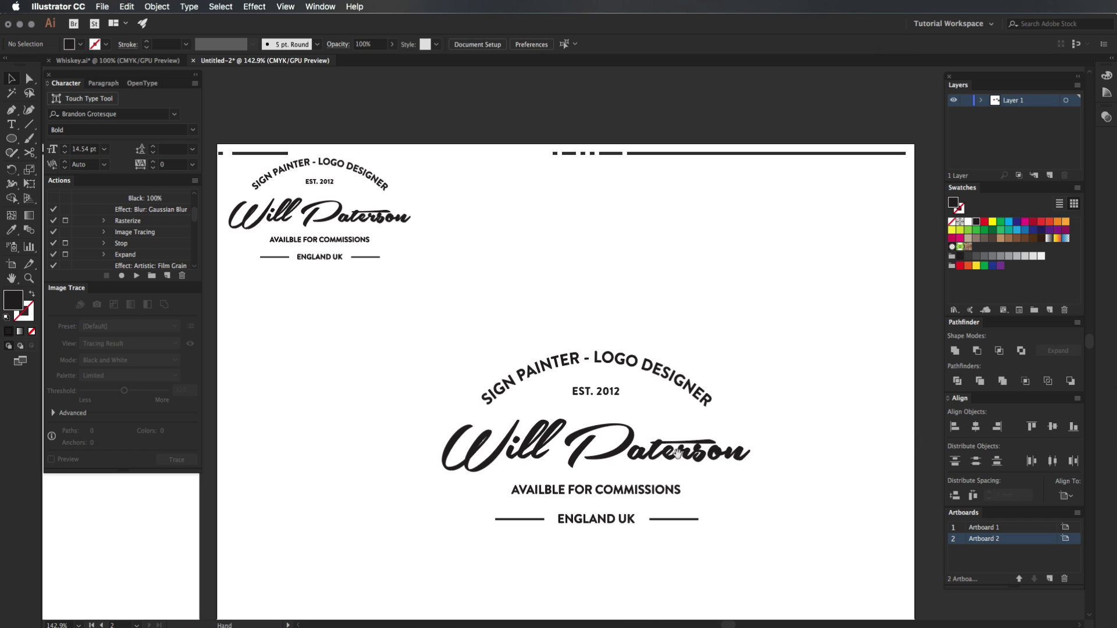
# Enlarge the lower logo copy proportionally from its centre to about 205 by 112 mm.
pyautogui.moveTo(678, 452); pyautogui.dragTo(768, 380)
pyautogui.moveTo(756, 499); pyautogui.dragTo(449, 279)
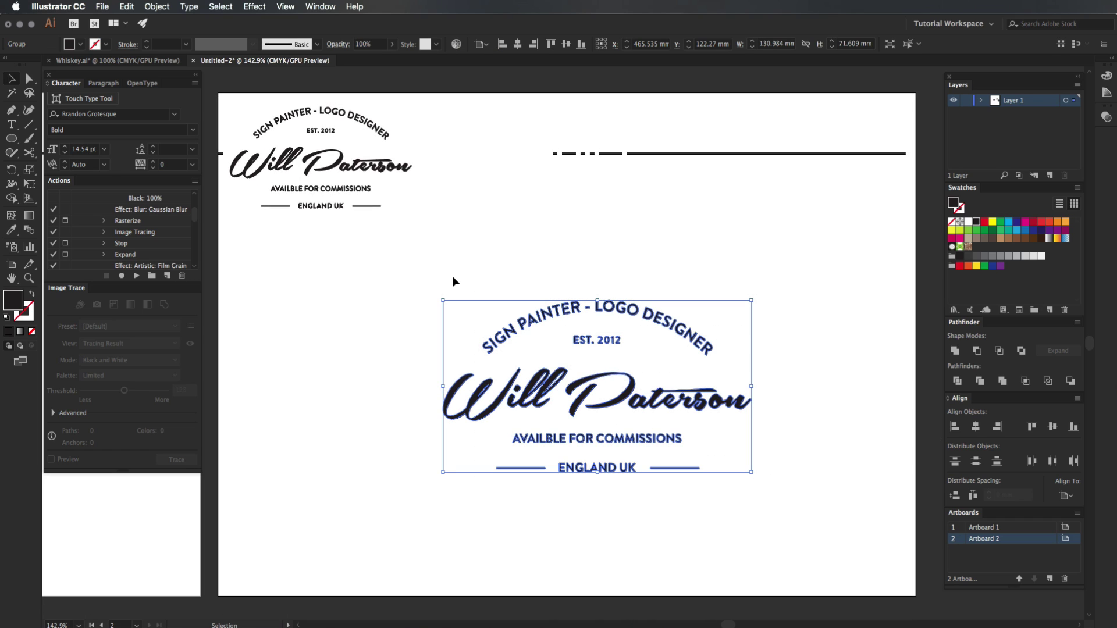
pyautogui.click(634, 264)
pyautogui.moveTo(635, 264); pyautogui.dragTo(561, 262)
pyautogui.click(589, 457)
pyautogui.press('z')
pyautogui.press('v')
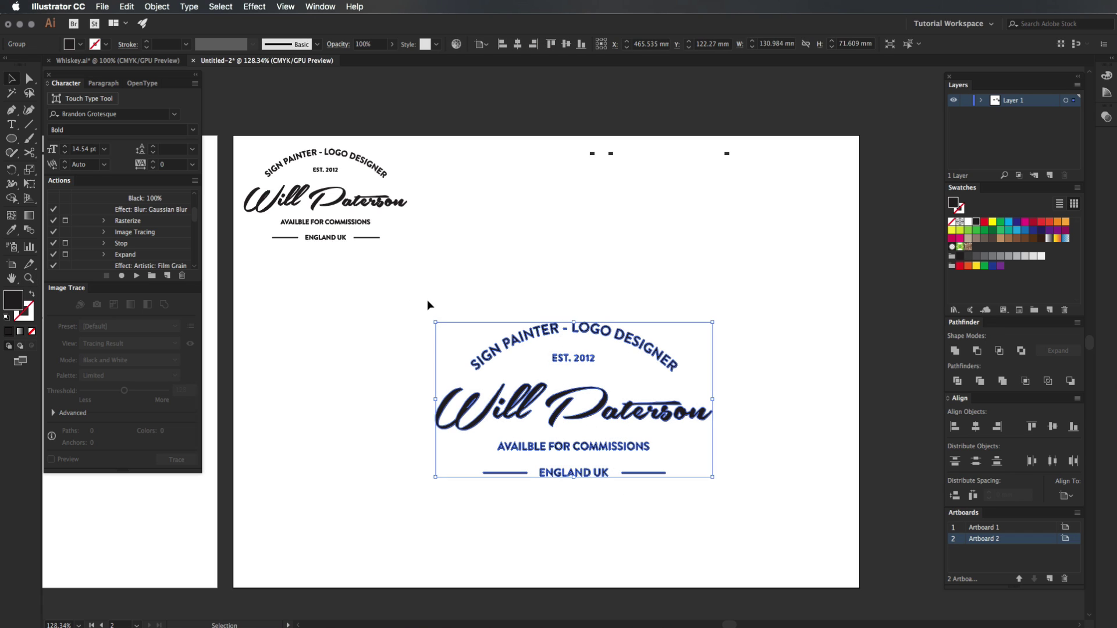
pyautogui.moveTo(712, 322); pyautogui.dragTo(790, 278)
# Apply a Gaussian Blur with a 4-pixel radius to the enlarged logo, with the preview enabled.
pyautogui.click(256, 6)
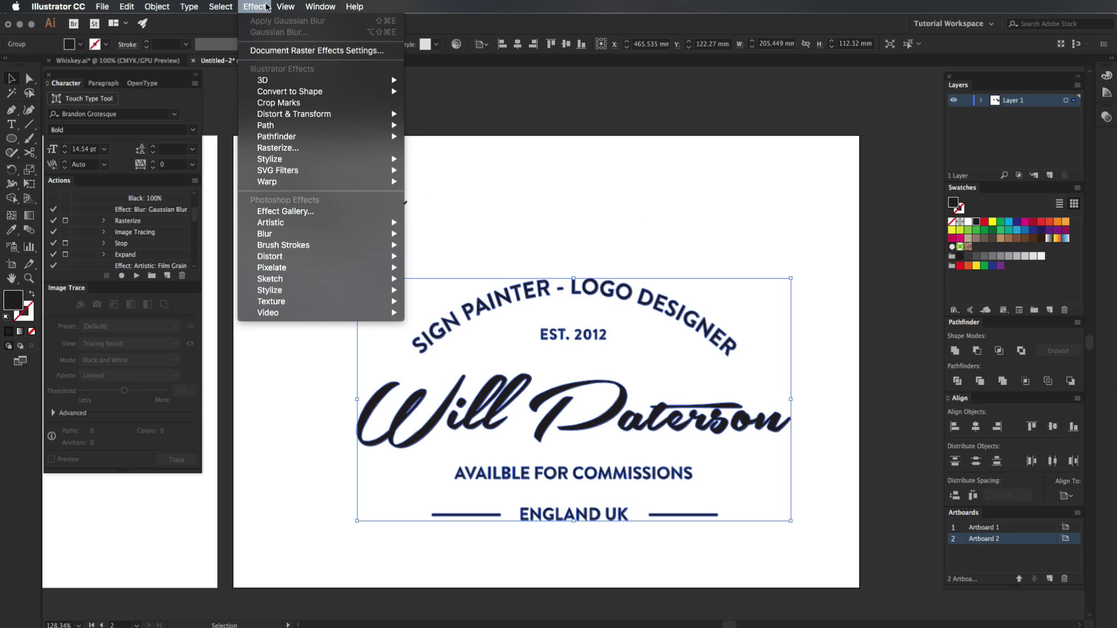
pyautogui.moveTo(324, 236)
pyautogui.click(447, 233)
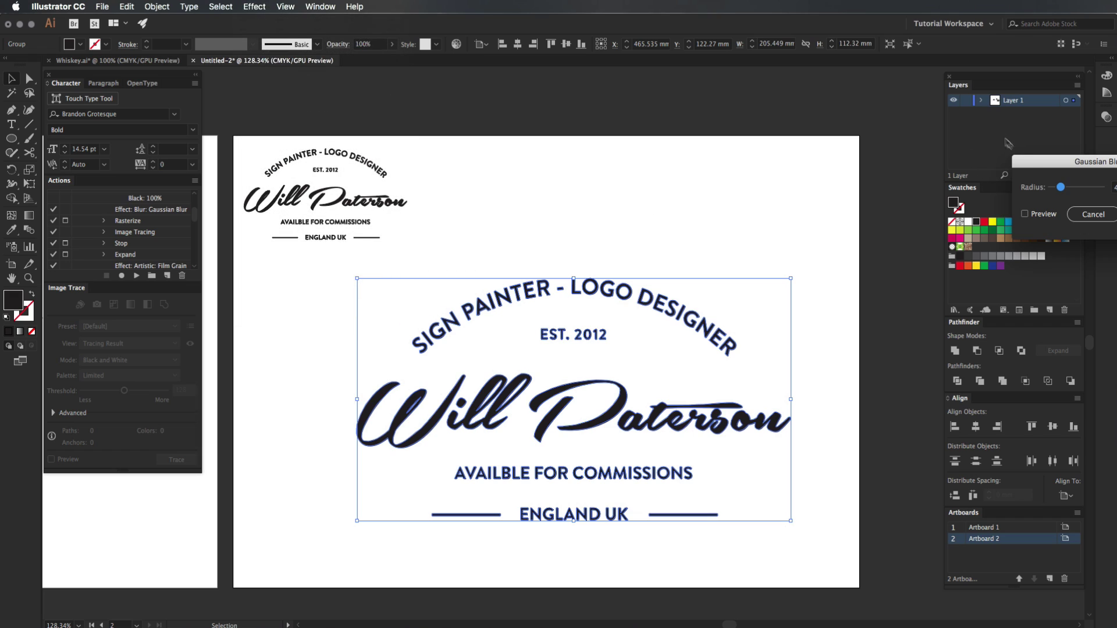
pyautogui.moveTo(1060, 169); pyautogui.dragTo(765, 173)
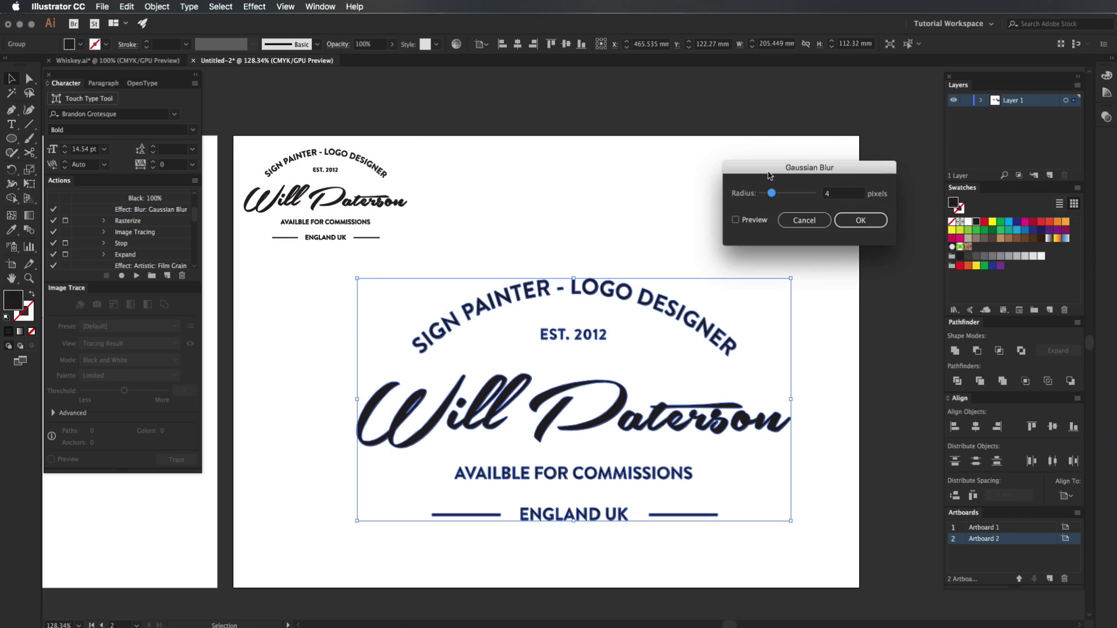
pyautogui.click(731, 217)
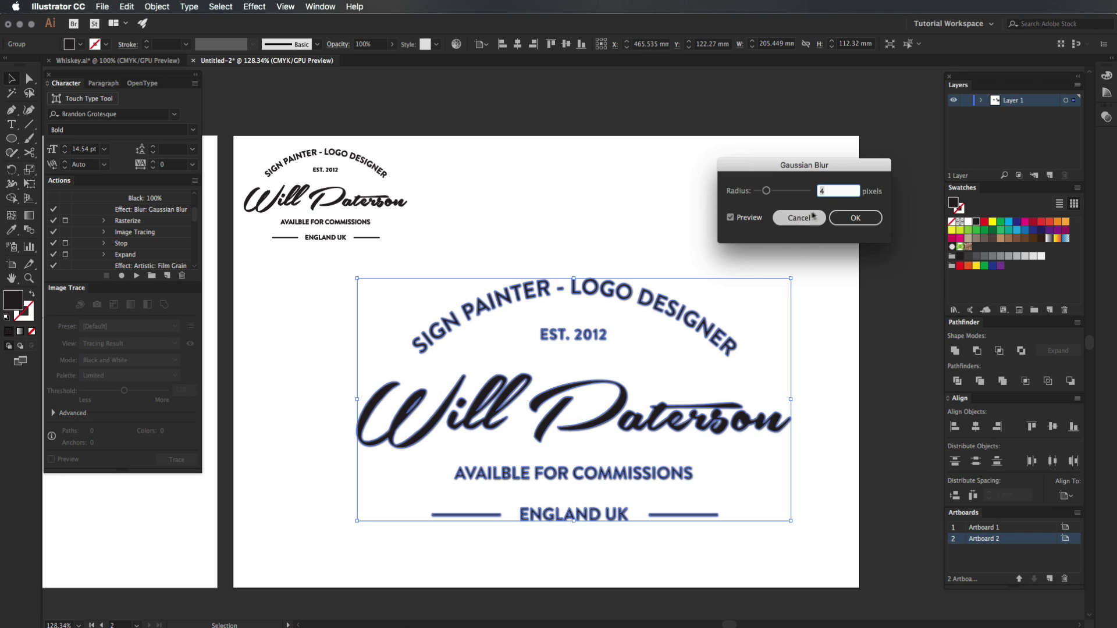
pyautogui.click(859, 219)
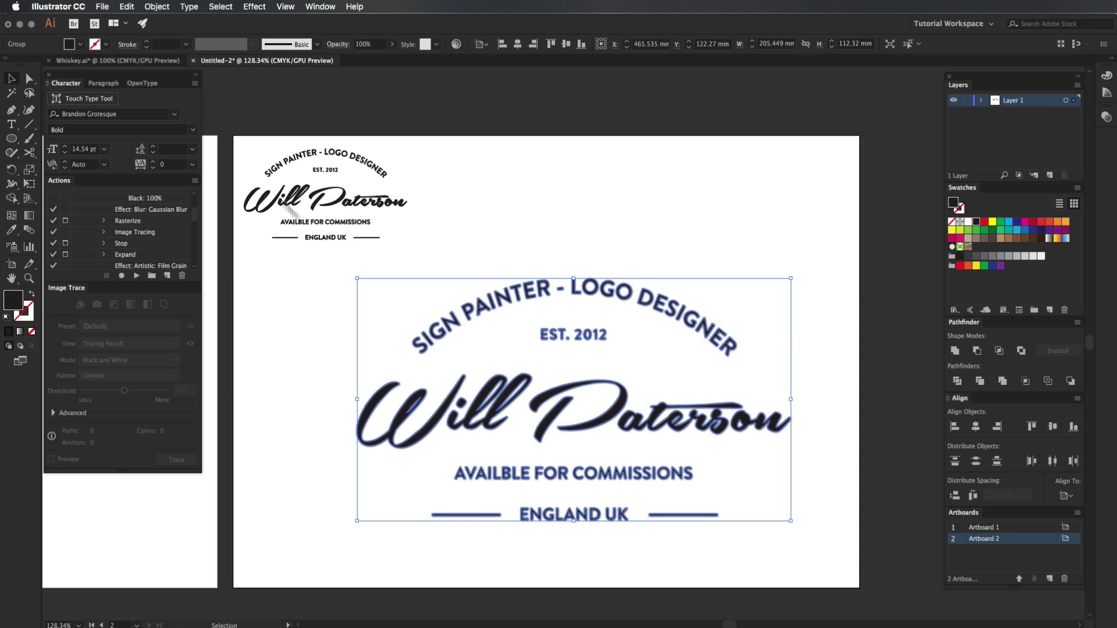
# Rasterize the blurred logo in CMYK at High (300 ppi) with a white background.
pyautogui.click(163, 5)
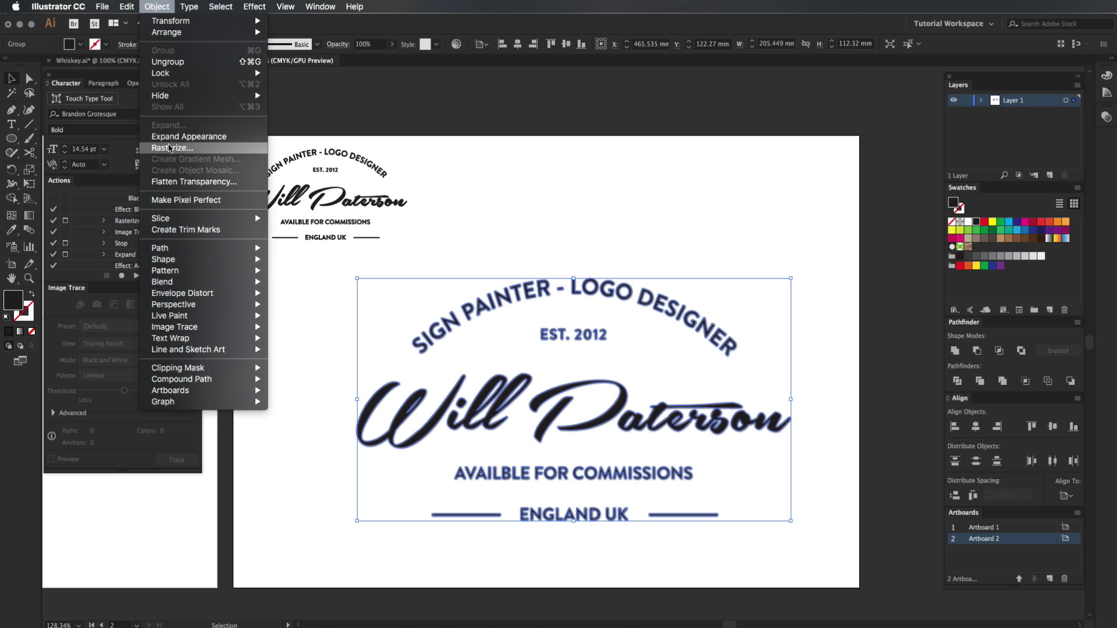
pyautogui.click(169, 148)
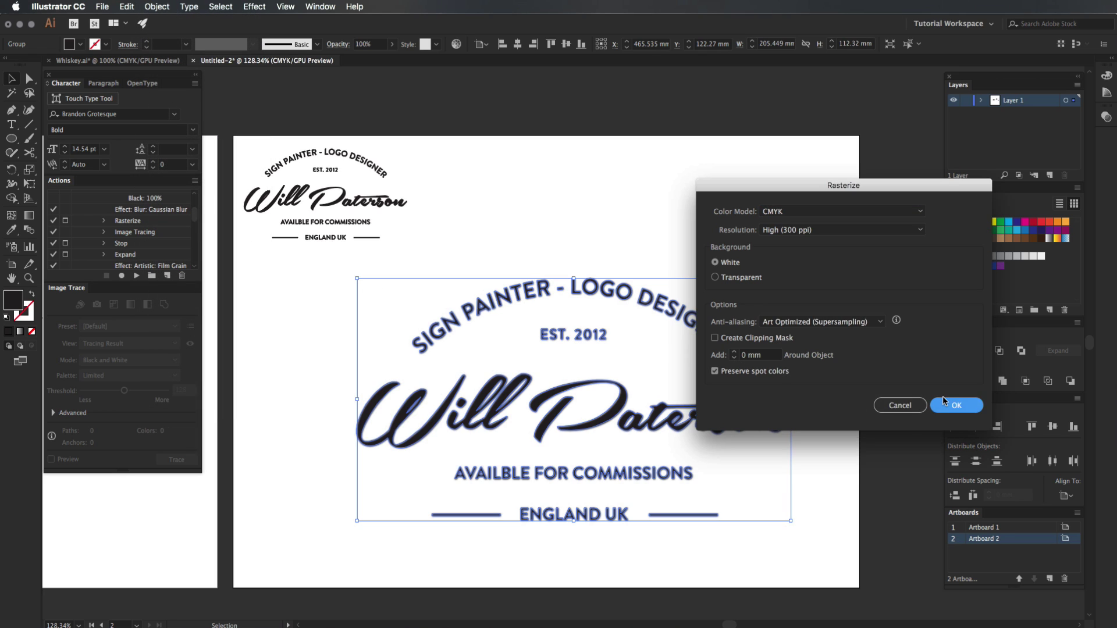
pyautogui.click(947, 403)
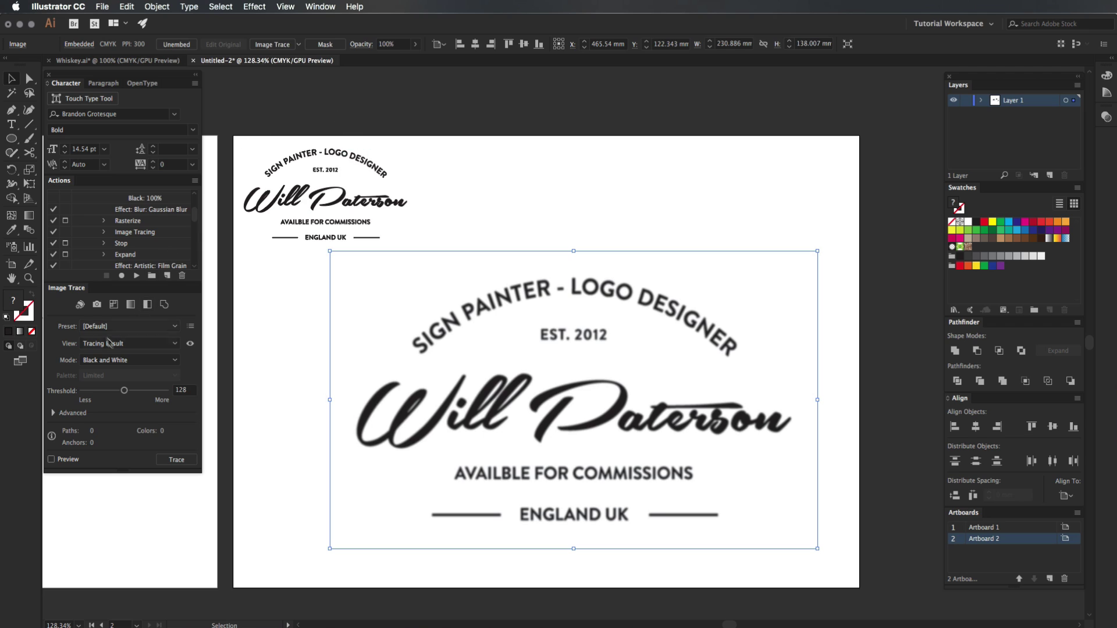
# Trace the rasterized logo using the "Hand Look For Small" Image Trace preset.
pyautogui.click(321, 7)
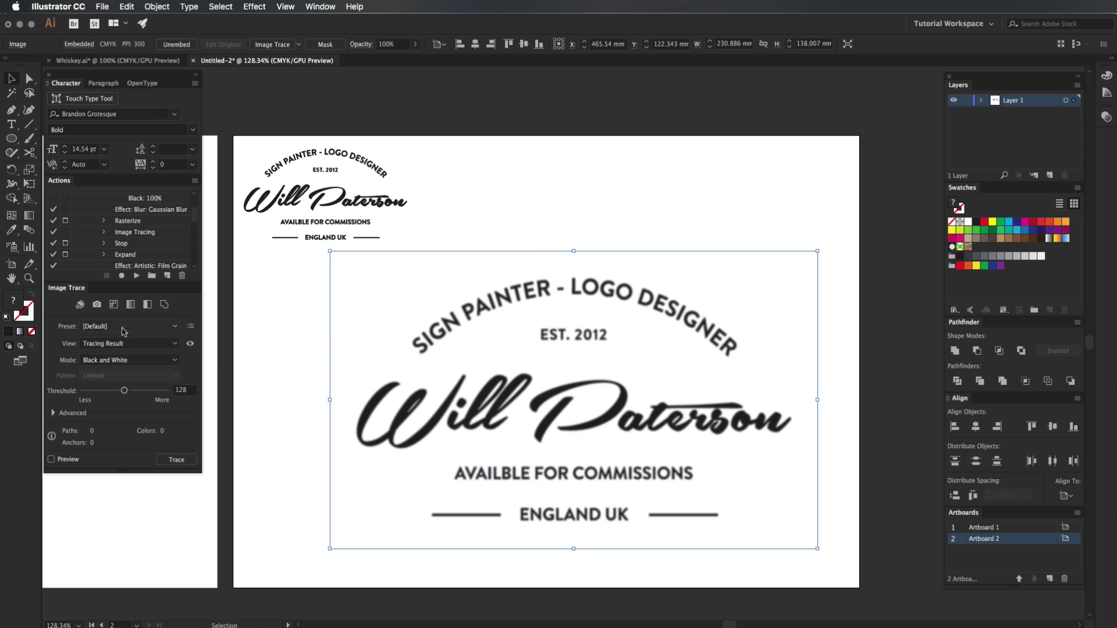
pyautogui.click(127, 327)
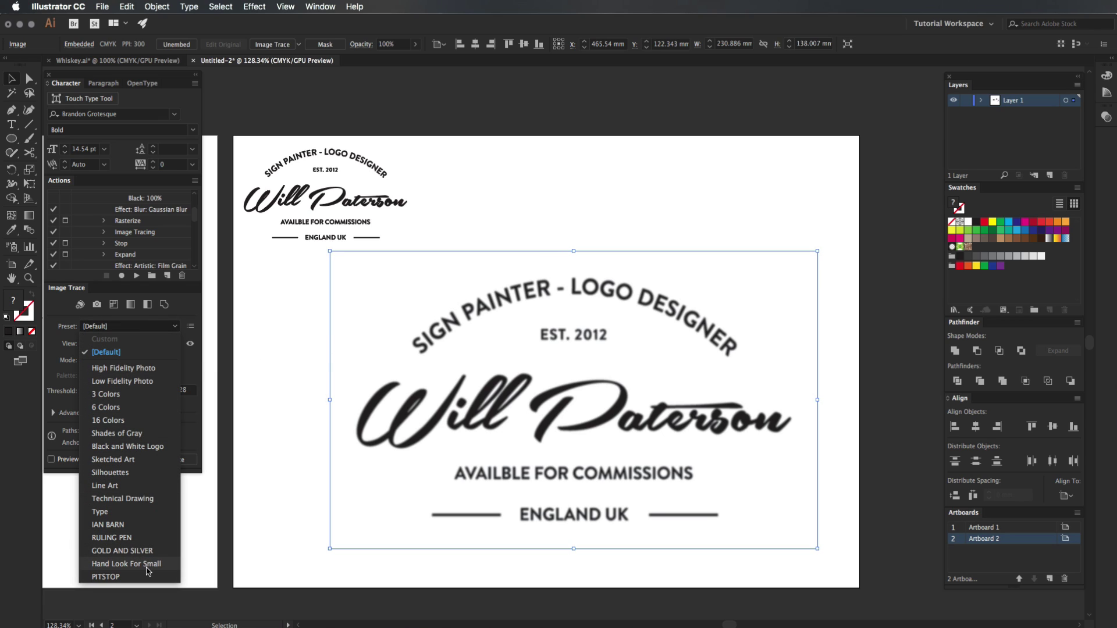
pyautogui.click(127, 564)
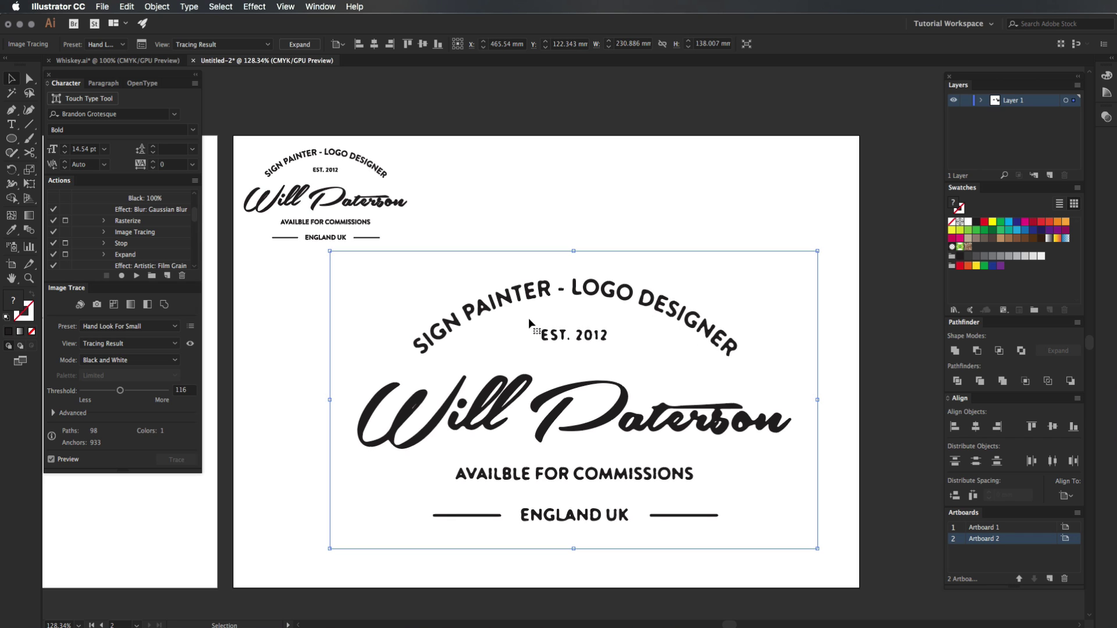
# Raise the Image Trace noise setting of the traced logo to 100 px in the advanced options.
pyautogui.press('z')
pyautogui.moveTo(528, 317); pyautogui.dragTo(682, 288)
pyautogui.moveTo(707, 587); pyautogui.dragTo(522, 482)
pyautogui.scroll(-5, 522, 482)
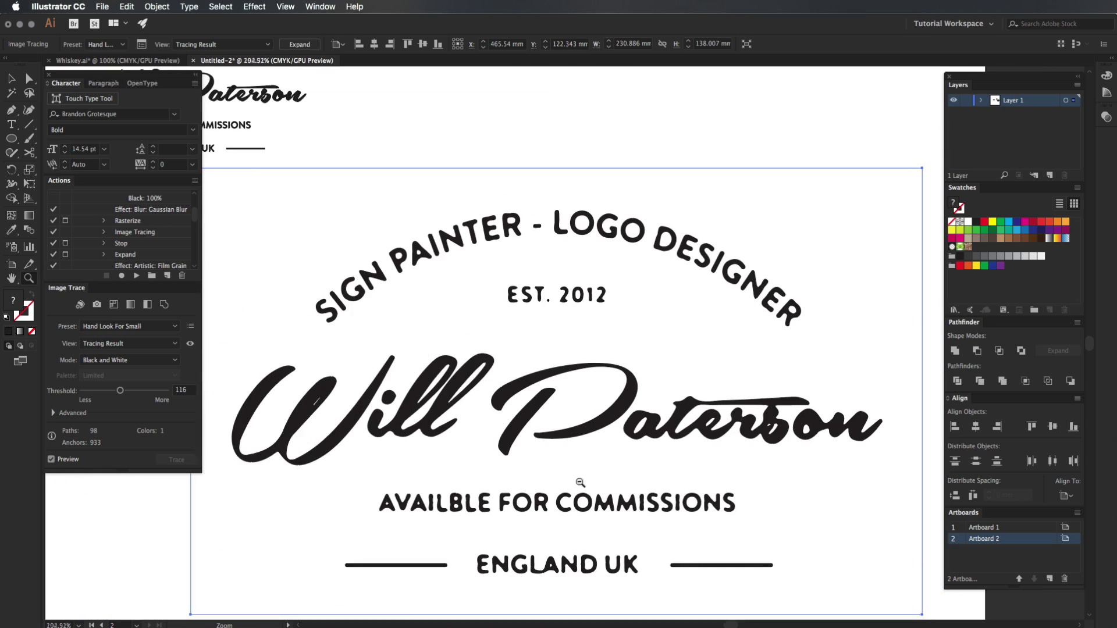
pyautogui.scroll(-5, 579, 483)
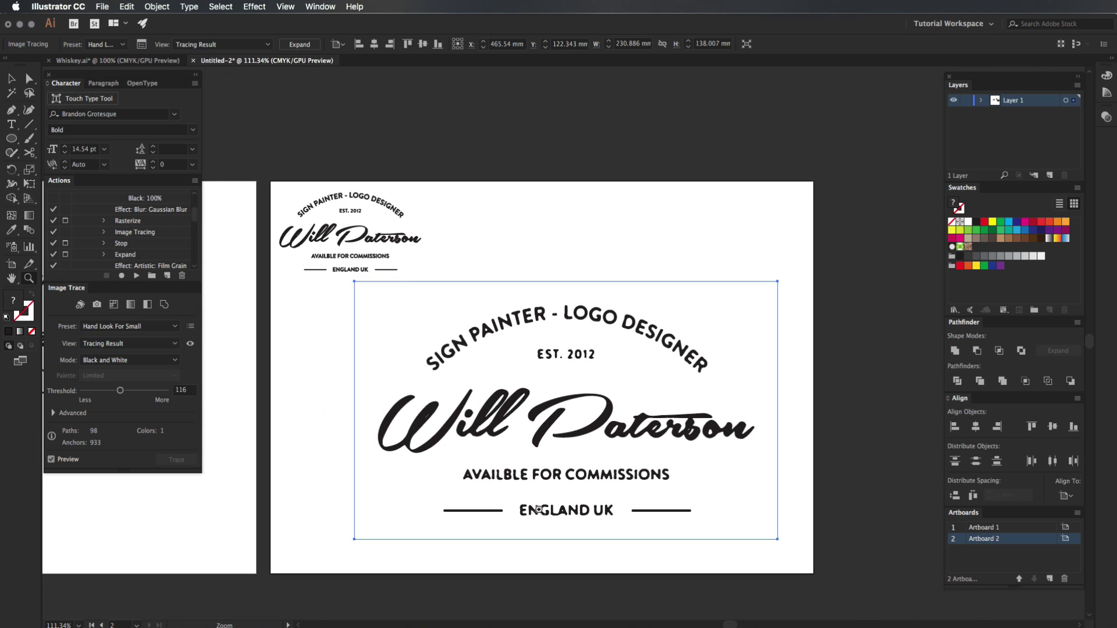
pyautogui.press('v')
pyautogui.click(72, 414)
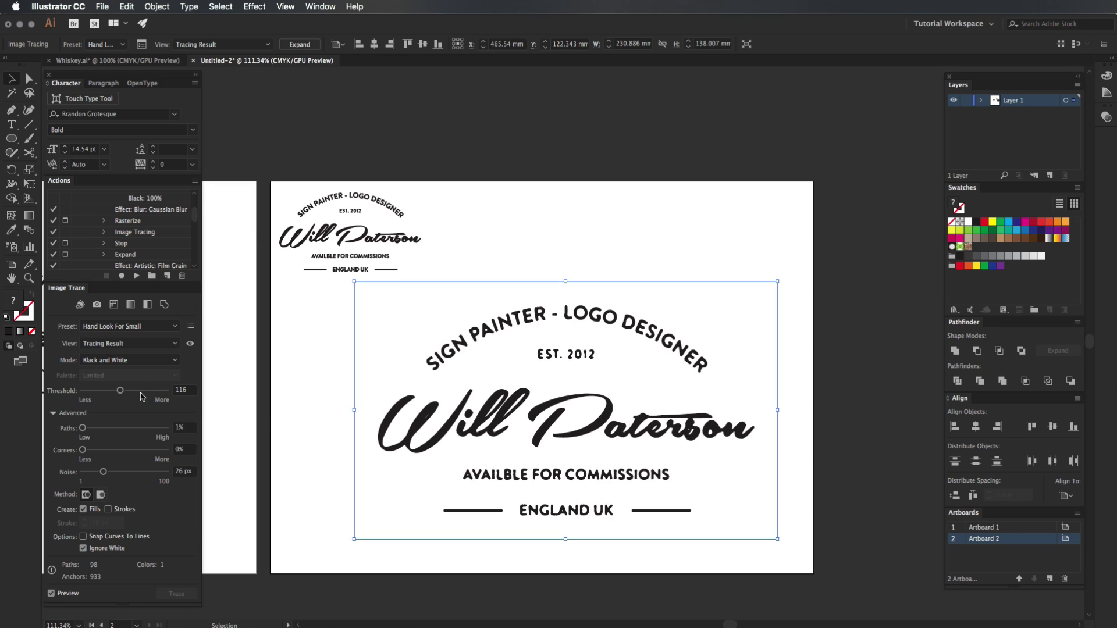
pyautogui.moveTo(103, 471); pyautogui.dragTo(170, 472)
# Expand the traced logo into editable vector paths.
pyautogui.press('z')
pyautogui.moveTo(627, 318)
pyautogui.mouseDown()
pyautogui.moveTo(847, 343)
pyautogui.moveTo(653, 413)
pyautogui.mouseUp()
pyautogui.press('v')
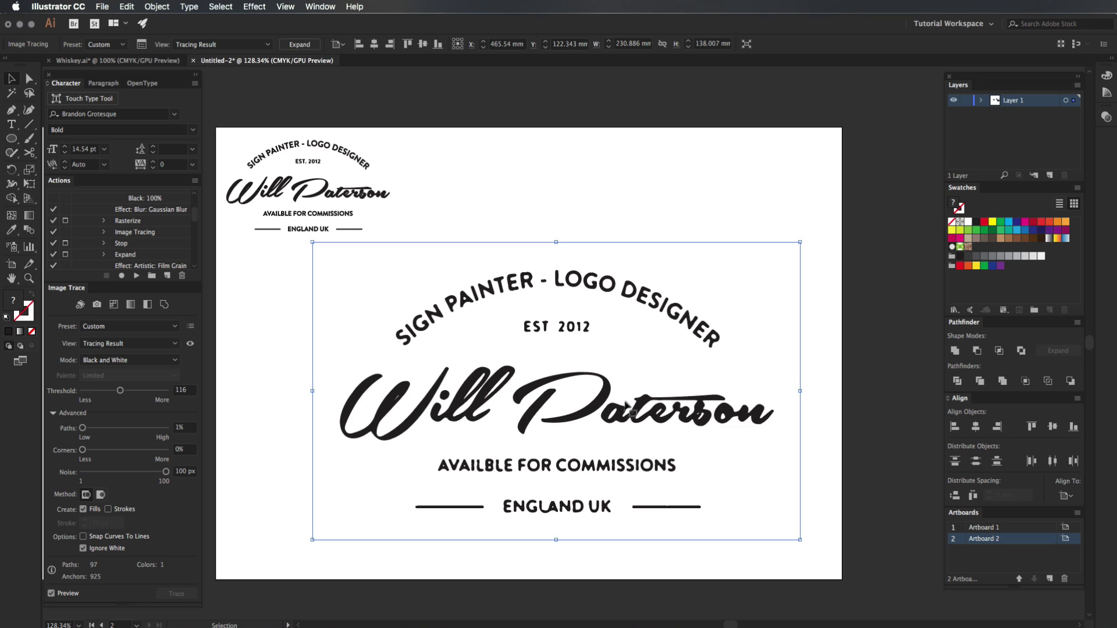
pyautogui.click(300, 45)
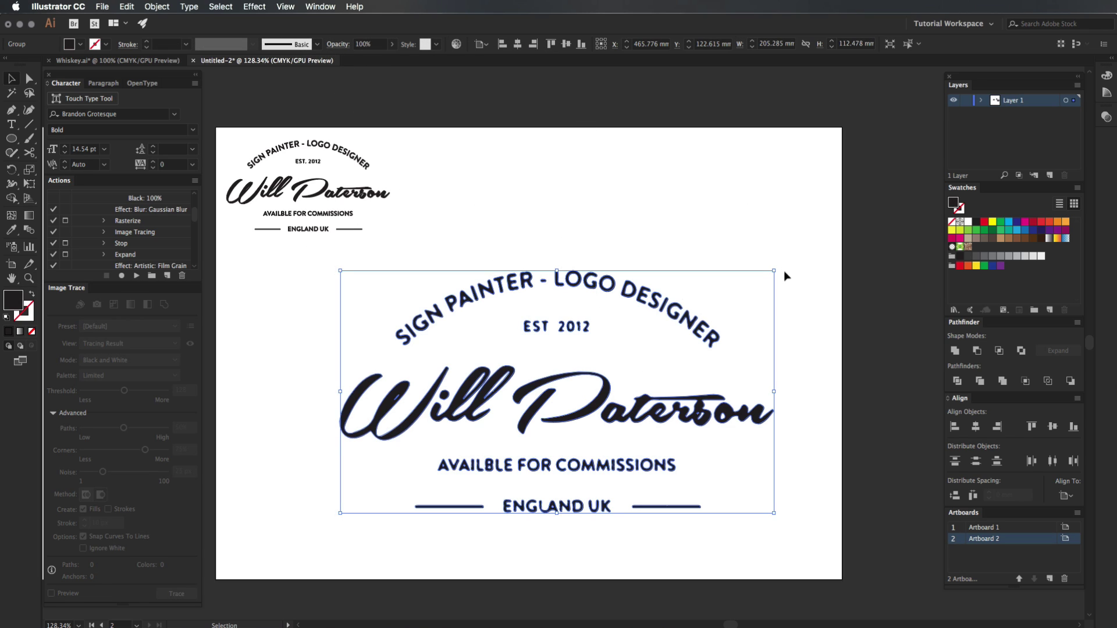
# Scale the expanded logo down proportionally from its centre to less than half its size.
pyautogui.moveTo(777, 272); pyautogui.dragTo(728, 322)
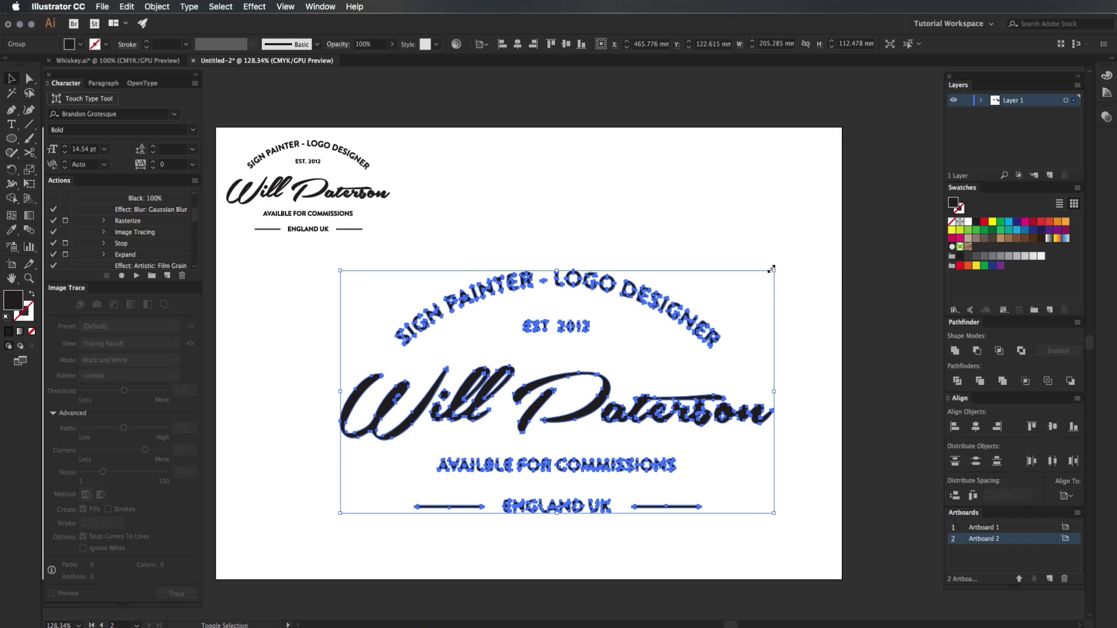
pyautogui.moveTo(720, 301); pyautogui.dragTo(452, 501)
pyautogui.click(708, 326)
pyautogui.click(452, 501)
pyautogui.press('z')
pyautogui.moveTo(545, 416); pyautogui.dragTo(590, 436)
pyautogui.press('v')
pyautogui.moveTo(662, 493); pyautogui.dragTo(605, 326)
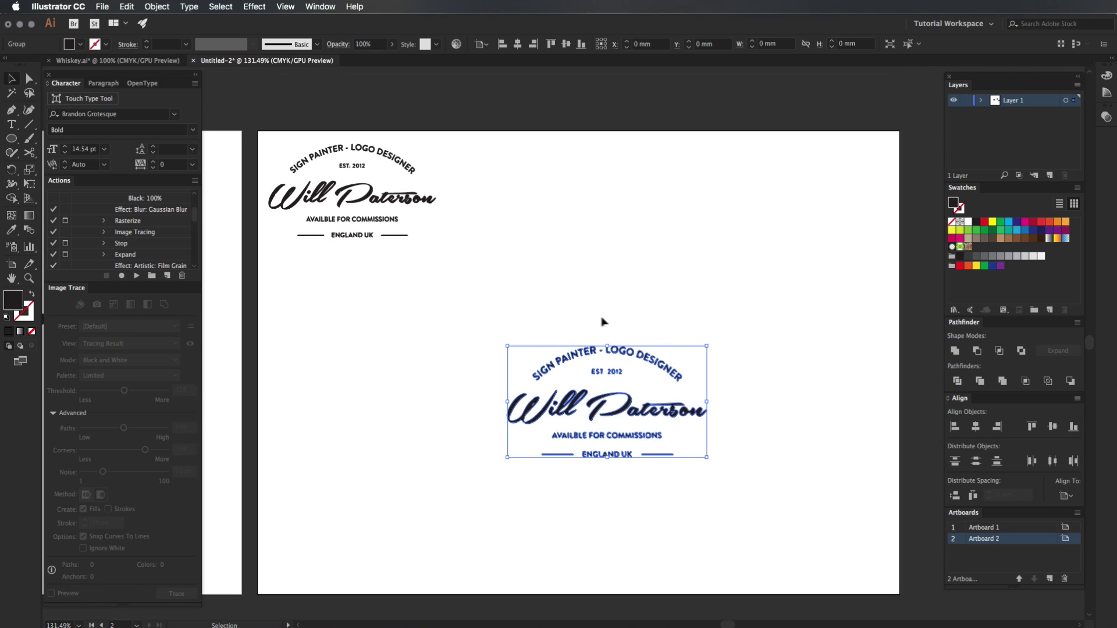
# Enlarge the expanded logo proportionally from its centre to about 181 by 99 mm and deselect it.
pyautogui.moveTo(706, 346); pyautogui.dragTo(773, 192)
pyautogui.click(813, 232)
pyautogui.click(778, 245)
pyautogui.click(529, 580)
pyautogui.click(714, 242)
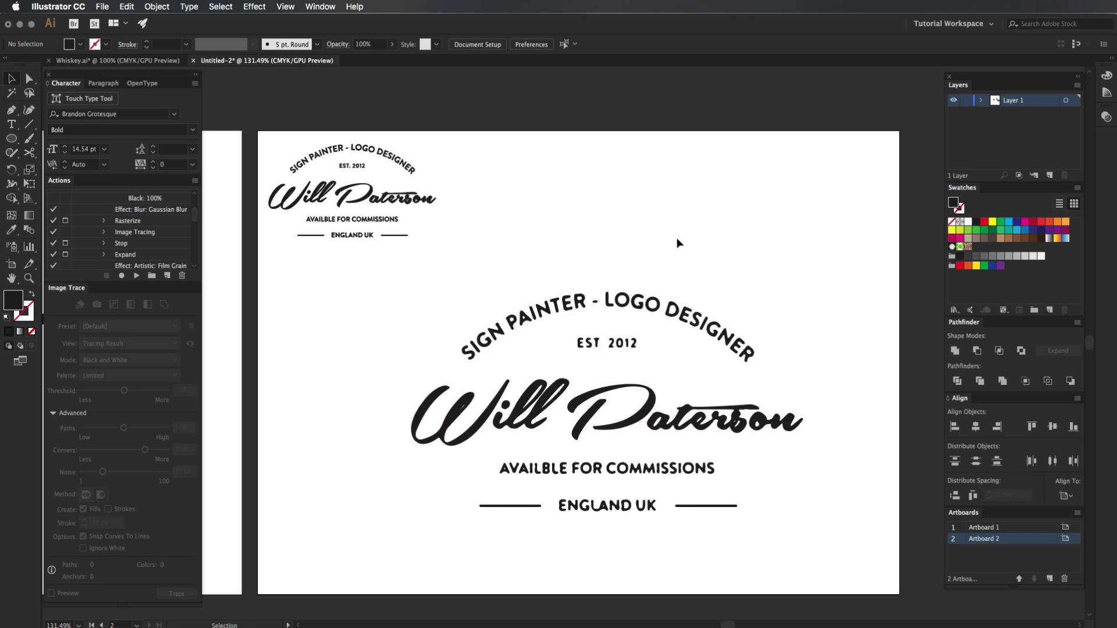
pyautogui.moveTo(688, 249); pyautogui.dragTo(695, 314)
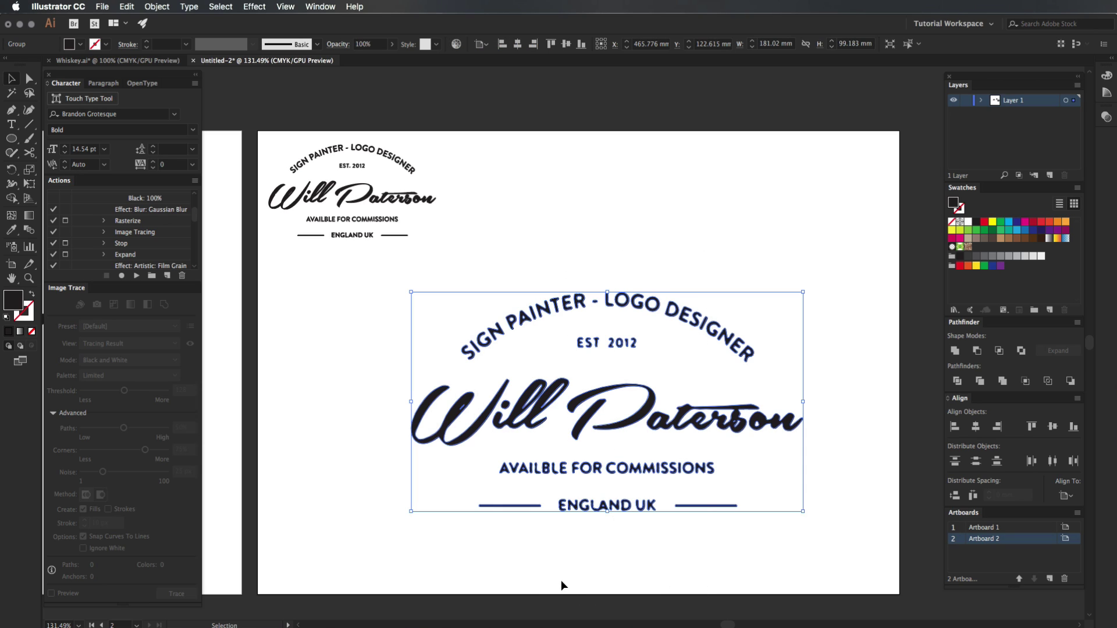
pyautogui.click(682, 366)
# Move the small clean logo copy from the second artboard onto the upper corner of the first artboard.
pyautogui.press('z')
pyautogui.moveTo(672, 397); pyautogui.dragTo(664, 400)
pyautogui.press('v')
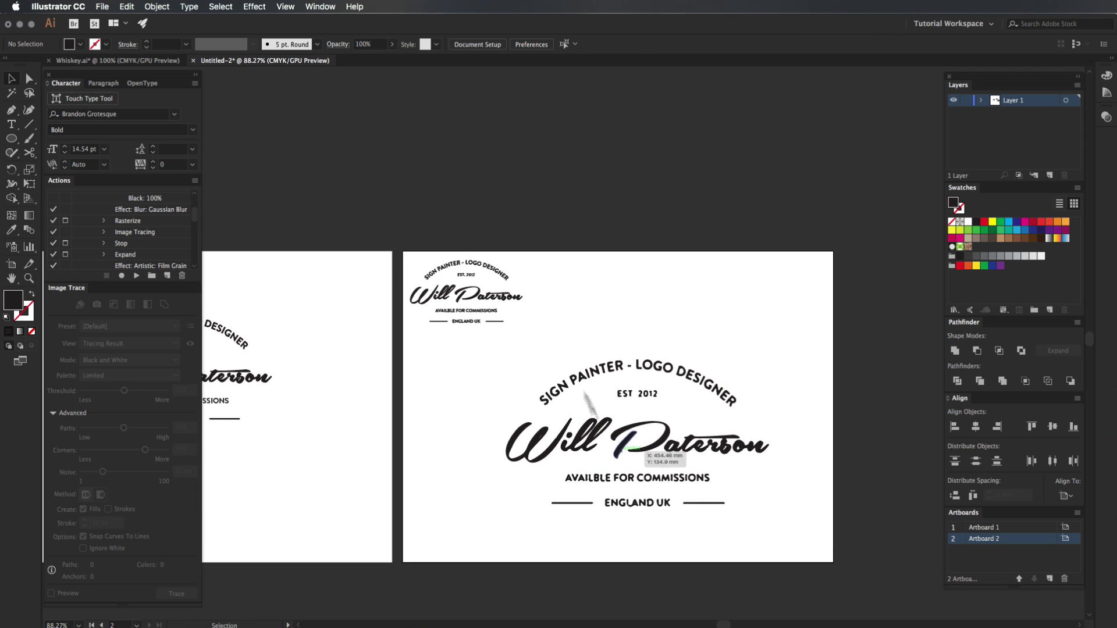
pyautogui.moveTo(470, 296); pyautogui.dragTo(330, 298)
pyautogui.click(486, 361)
pyautogui.scroll(-2, 485, 362)
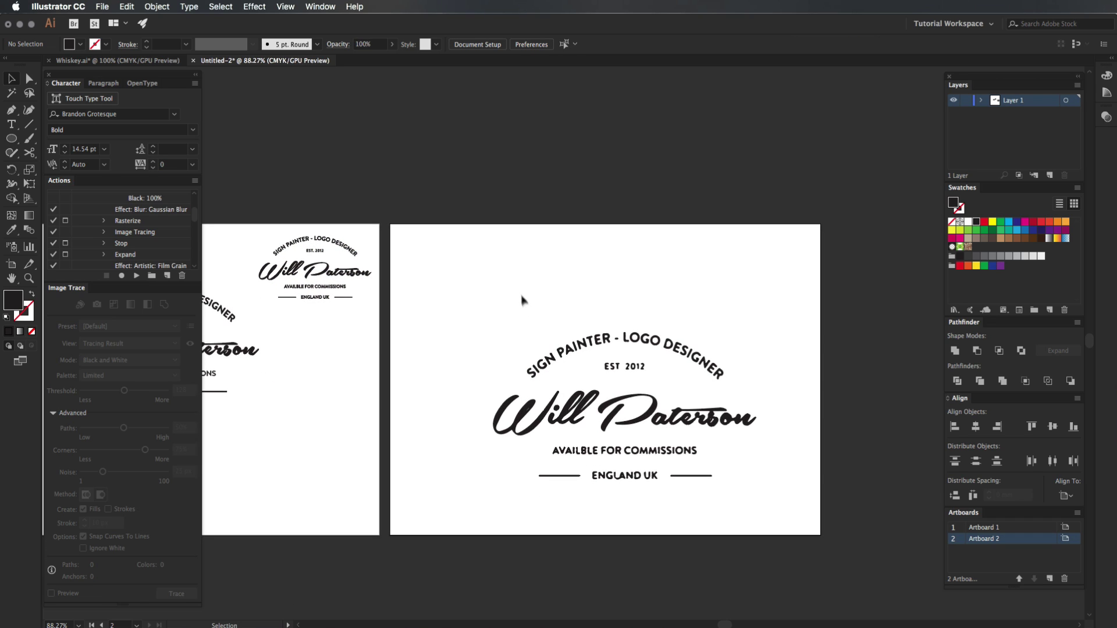
# Move the expanded hand-made logo to about the centre of the second artboard and deselect it.
pyautogui.moveTo(519, 294); pyautogui.dragTo(651, 491)
pyautogui.moveTo(658, 426); pyautogui.dragTo(638, 395)
pyautogui.click(643, 514)
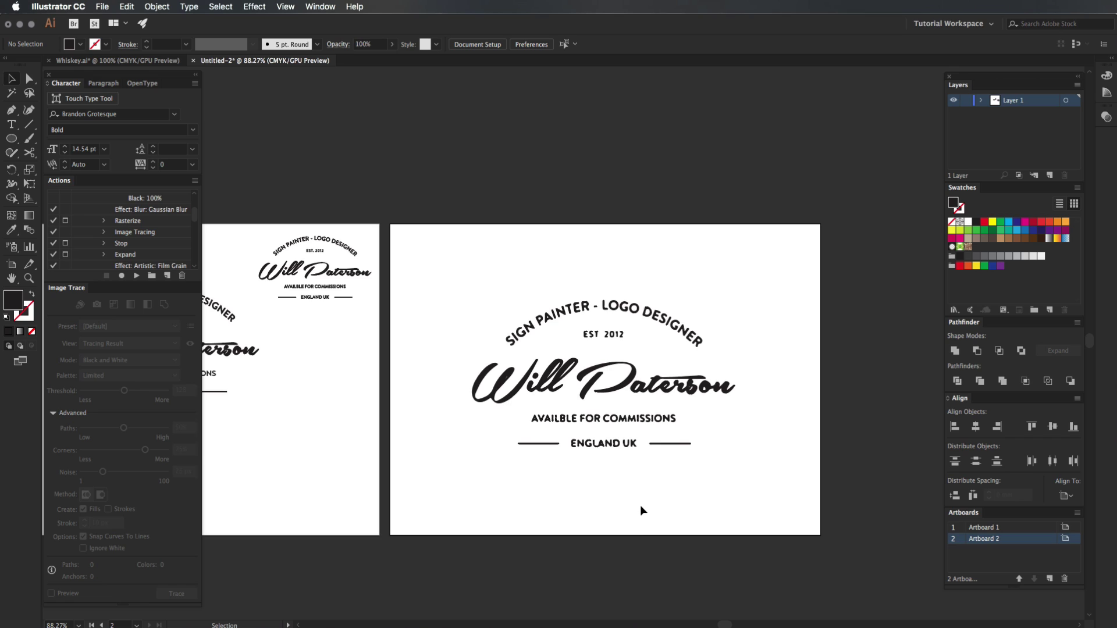
pyautogui.moveTo(659, 484); pyautogui.dragTo(560, 459)
pyautogui.click(572, 497)
pyautogui.moveTo(689, 295); pyautogui.dragTo(531, 481)
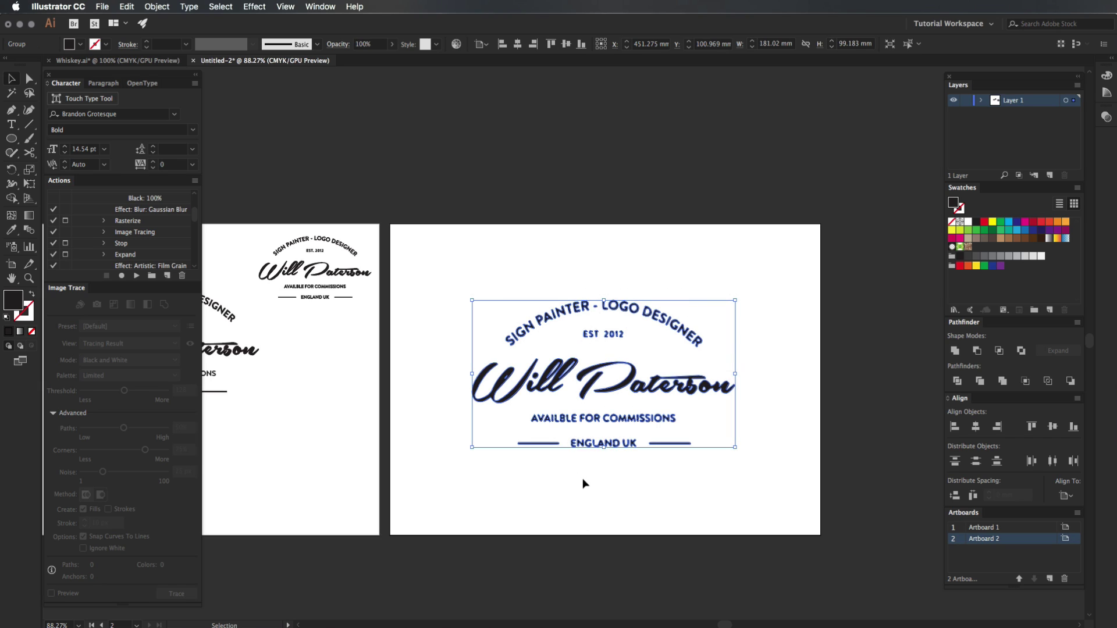
pyautogui.click(603, 483)
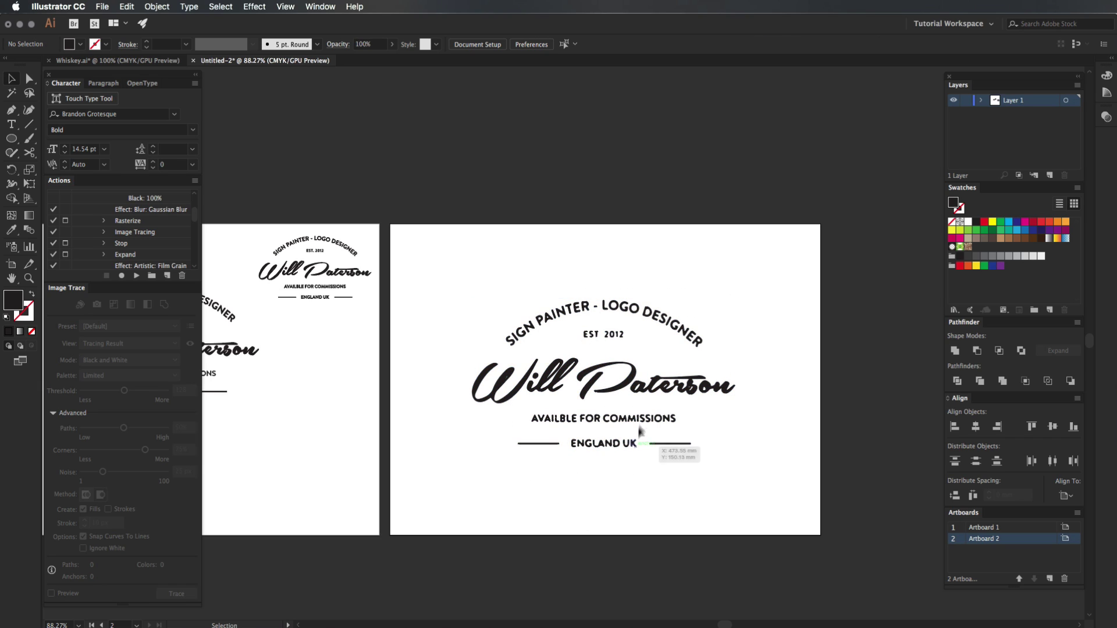
pyautogui.press('z')
pyautogui.moveTo(634, 390); pyautogui.dragTo(665, 414)
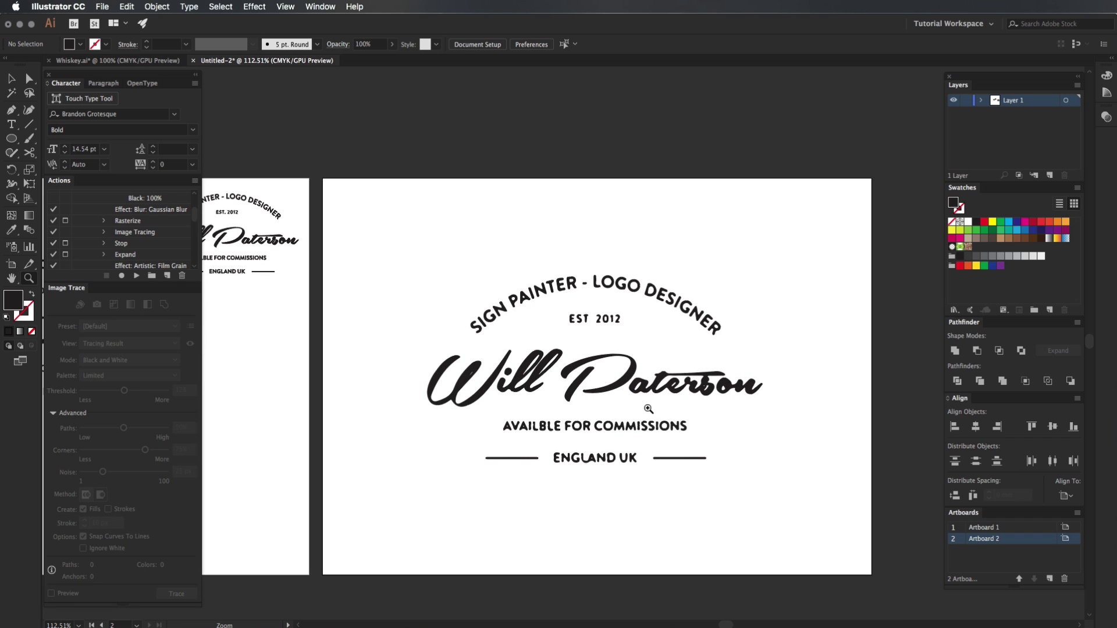